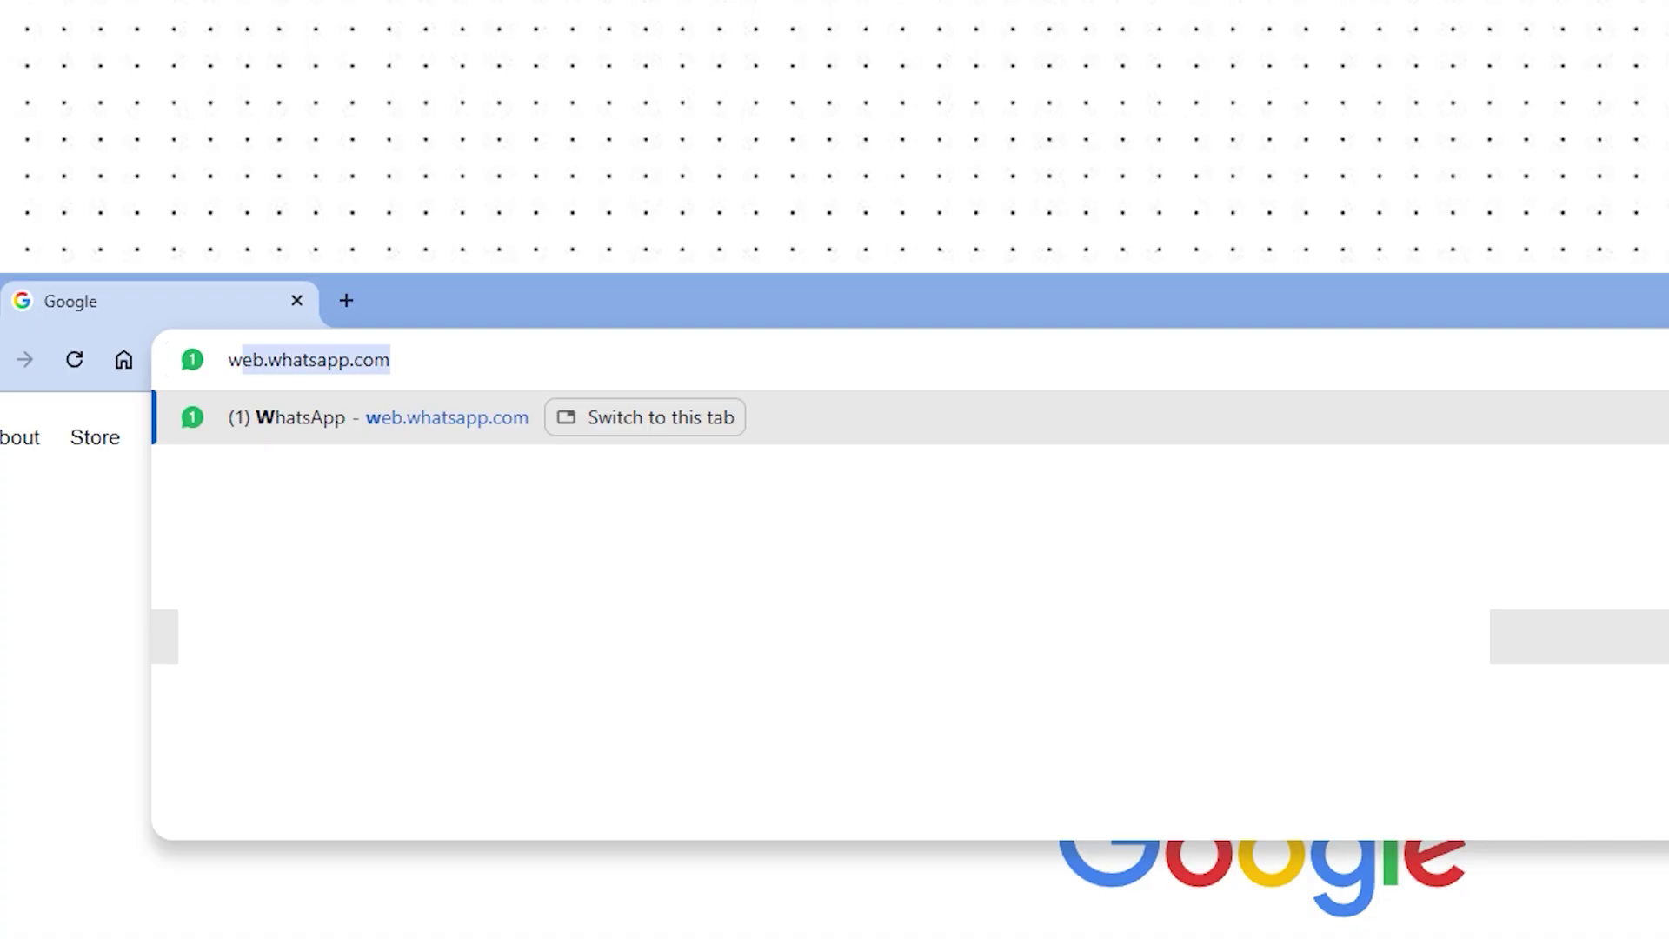
text(ideo)
key(Return)
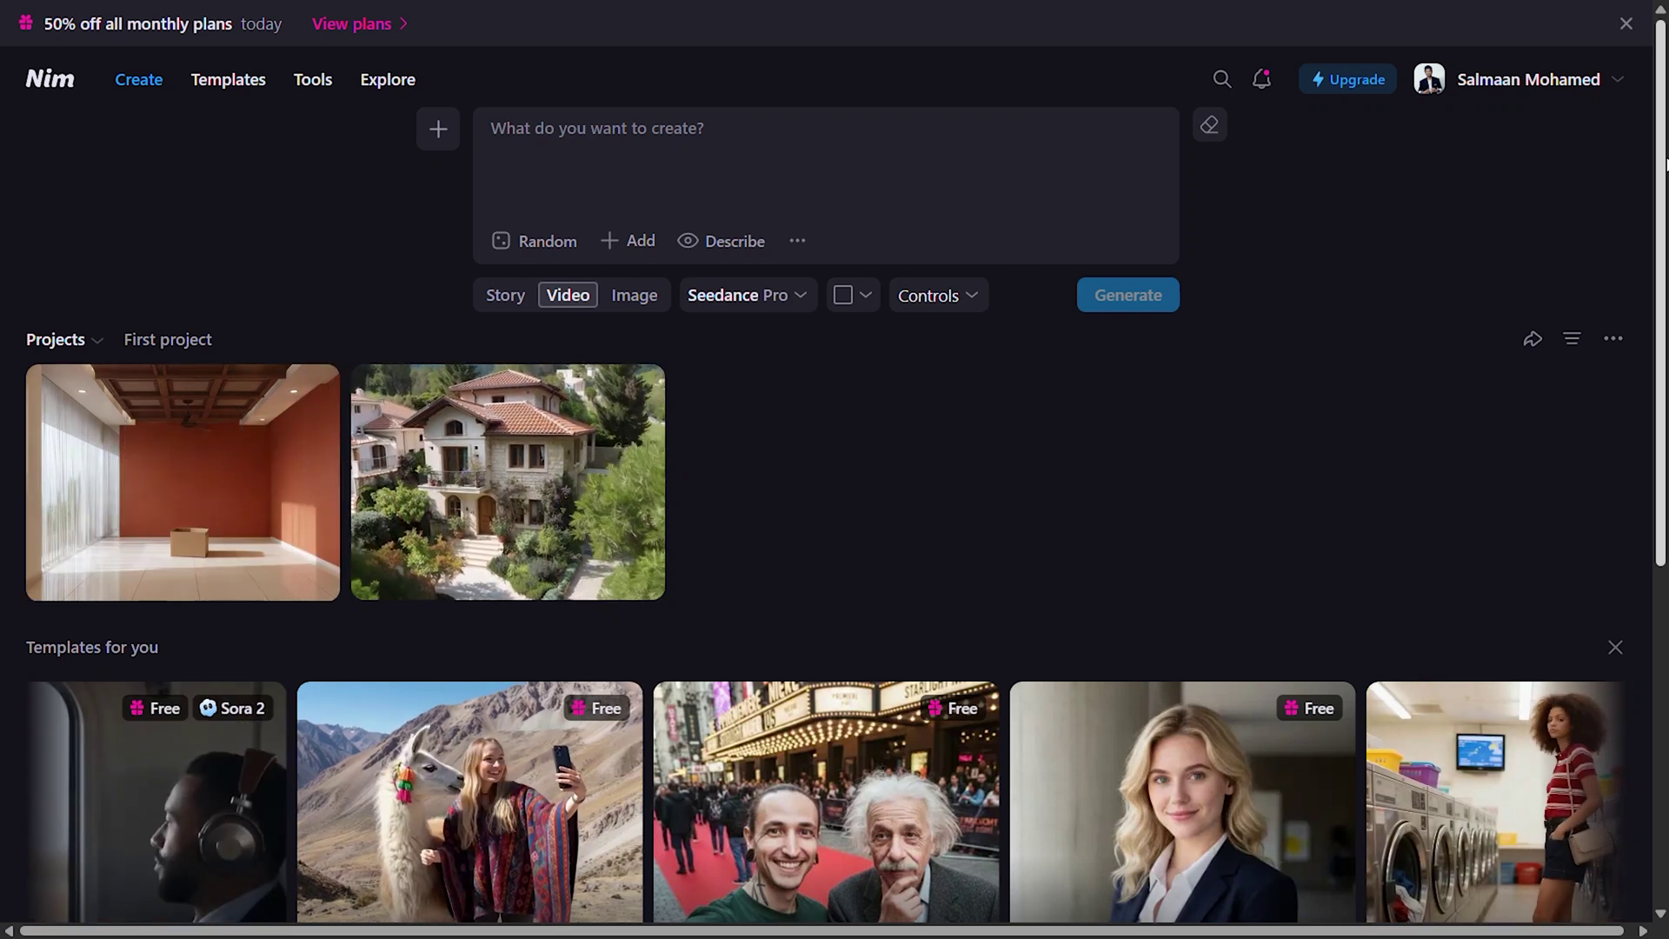
Step: In Image mode, expand 'Villa on a cliff seaside' with Rewrite and delete the camera-pan sentence
drag(1662, 165, 1662, 503)
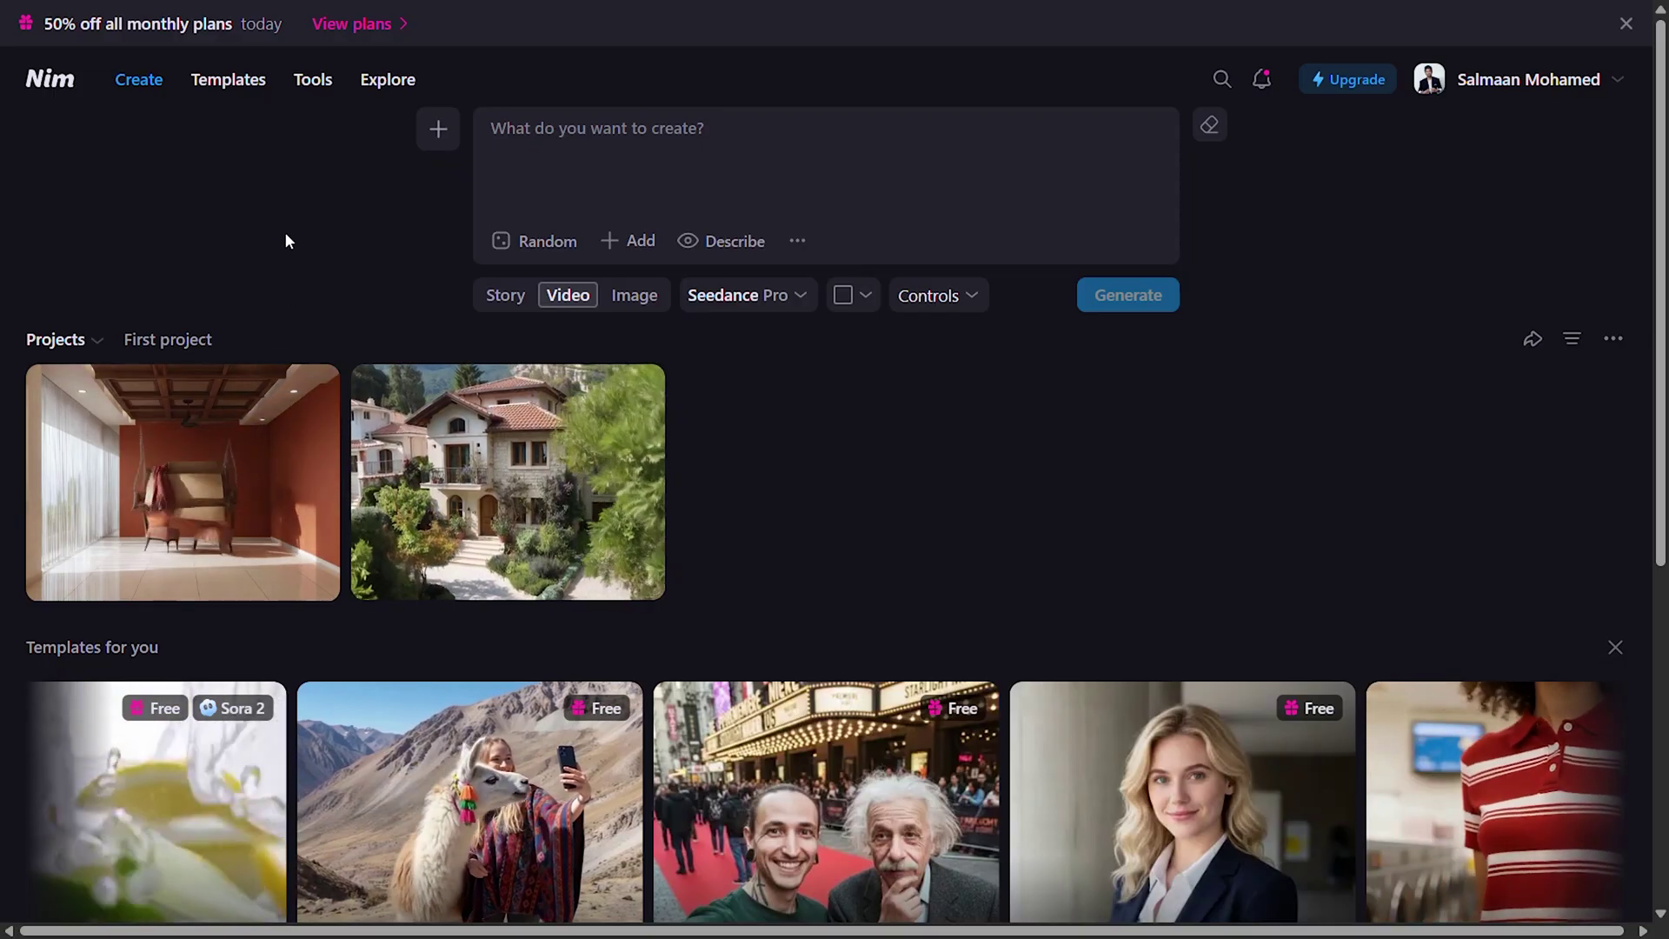
click(630, 296)
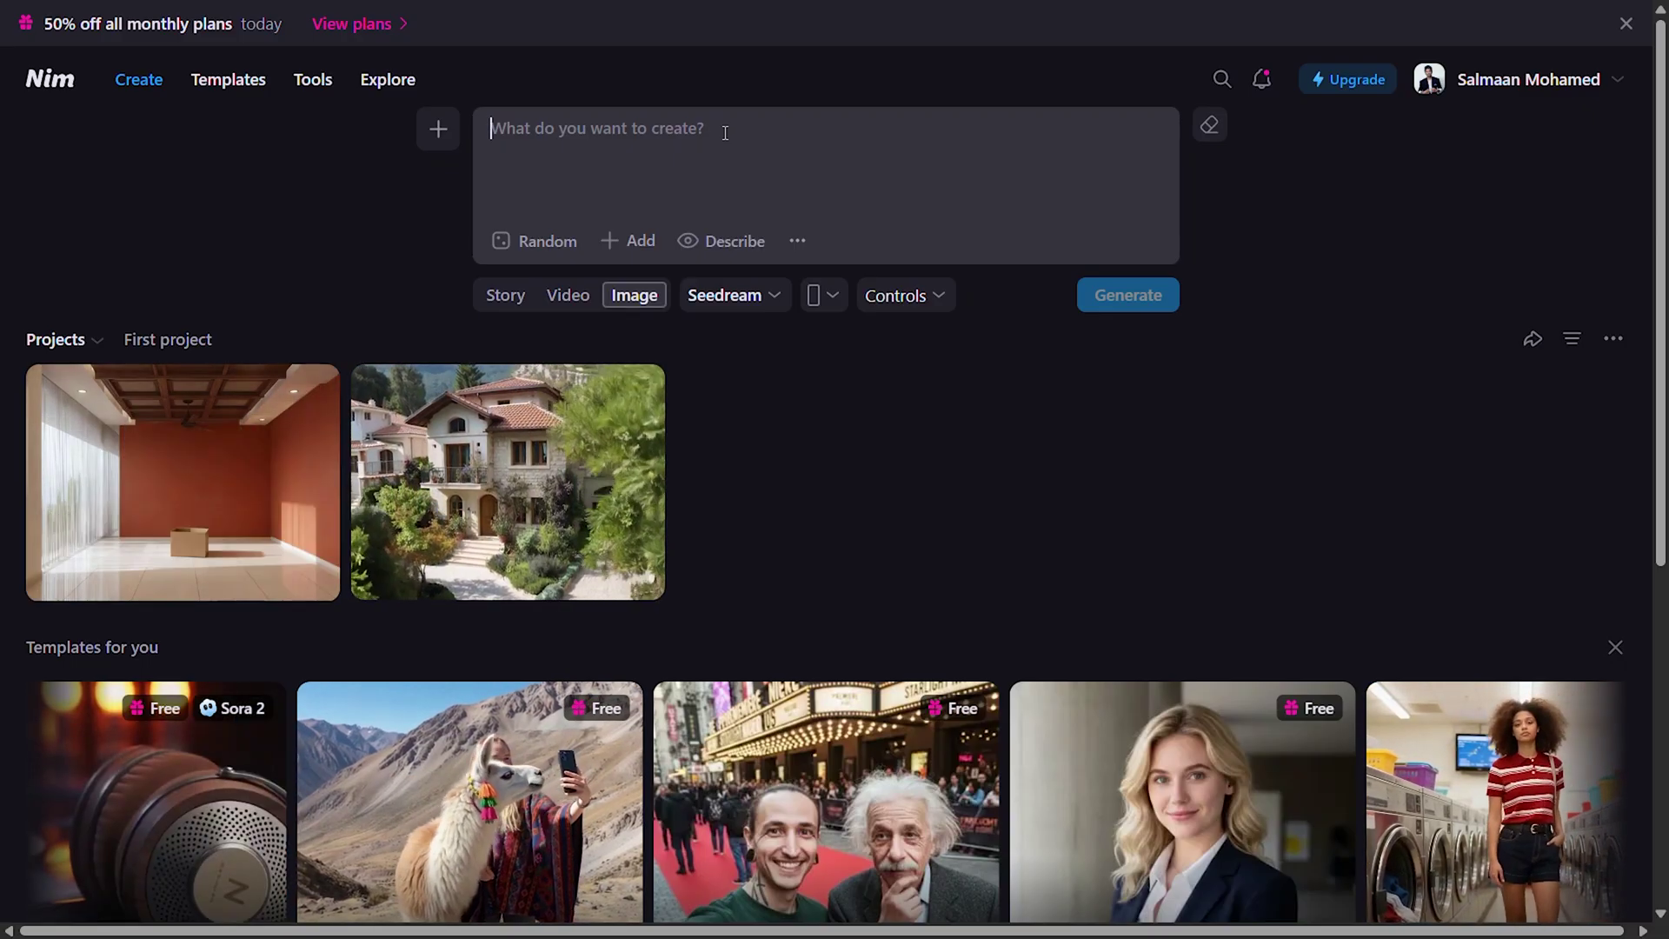
text(Villa on a cliff seaside)
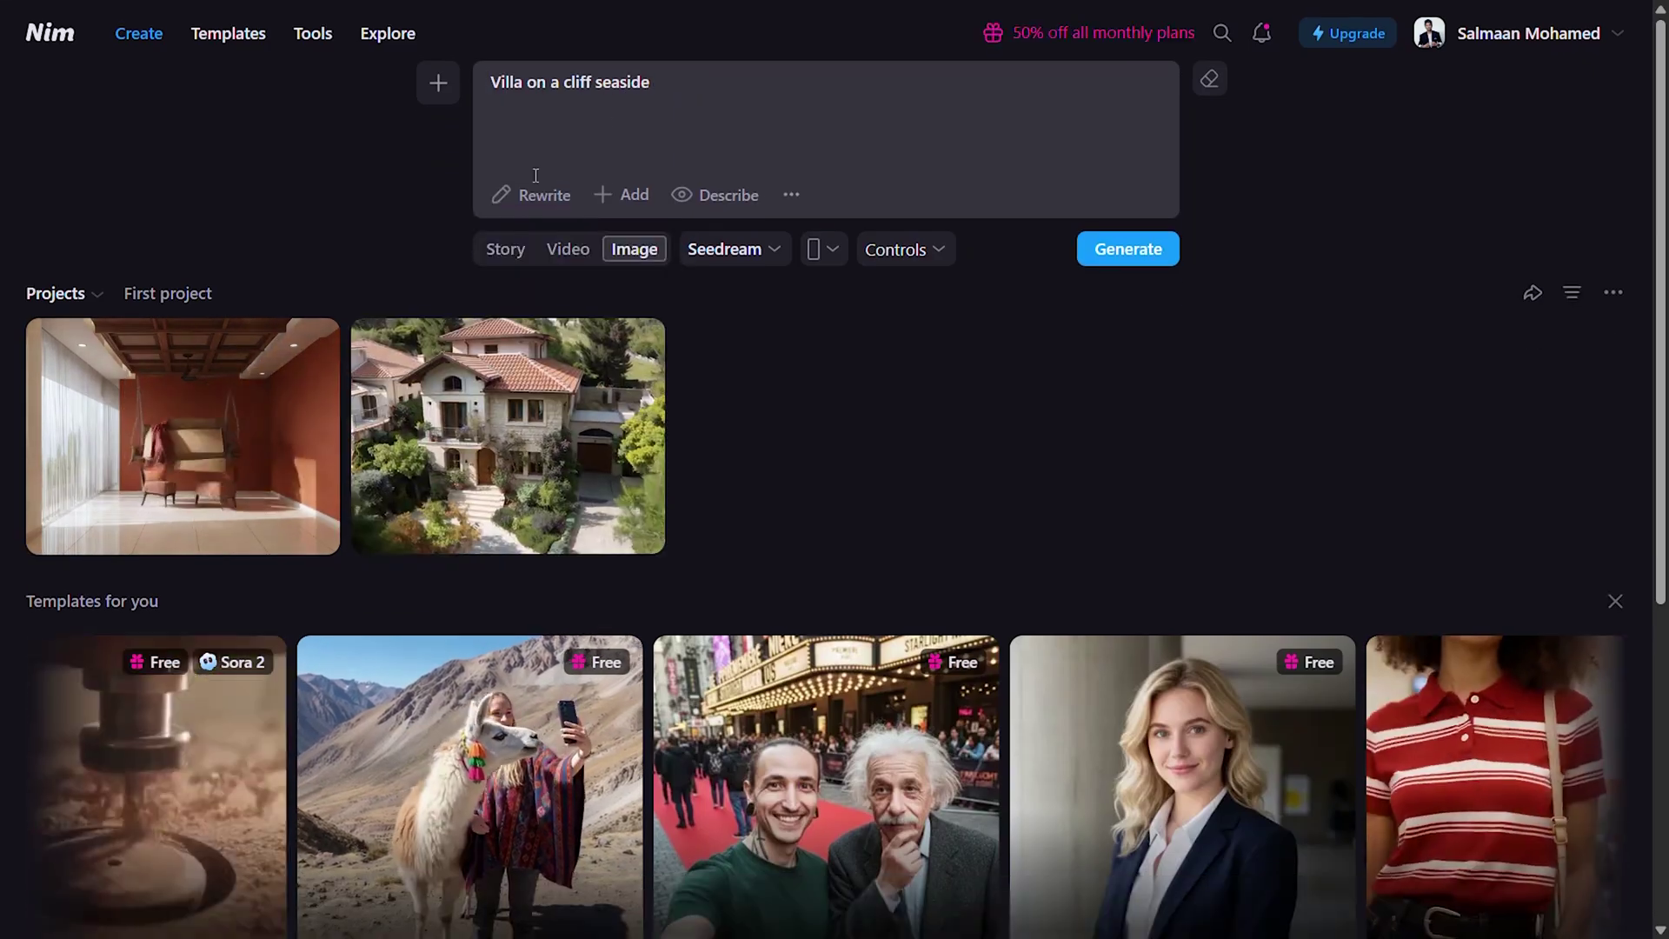
click(533, 200)
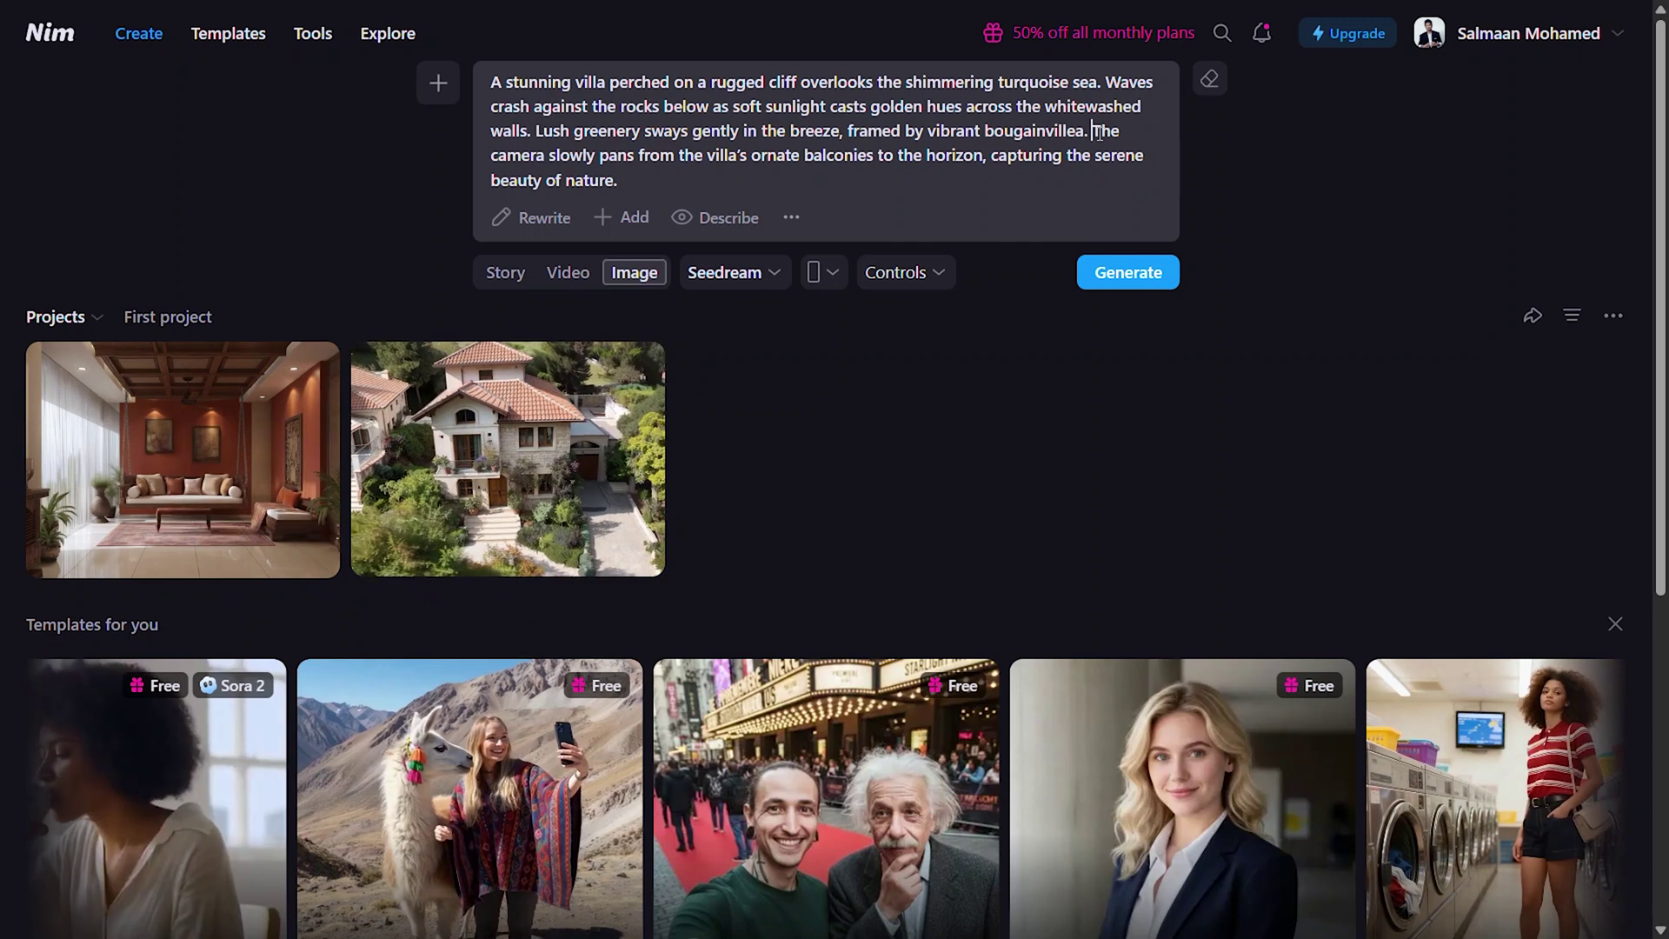
shift+click(1094, 132)
key(BackSpace)
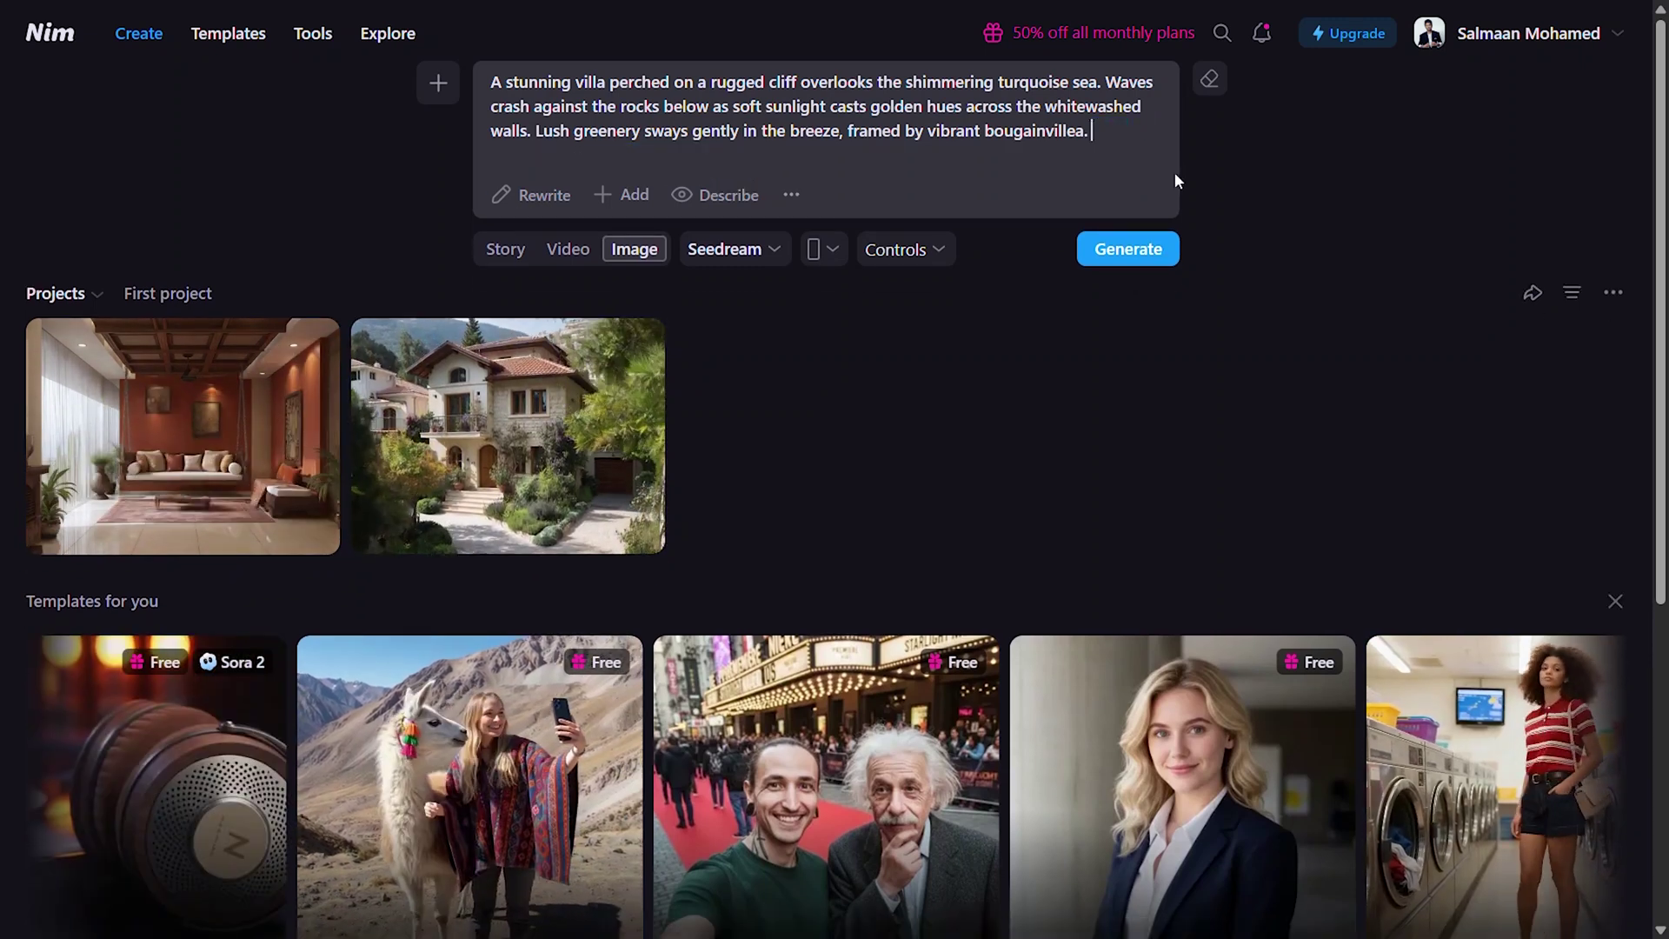
Step: Keep Seedream as the image model and set the aspect ratio to 16:9
click(729, 250)
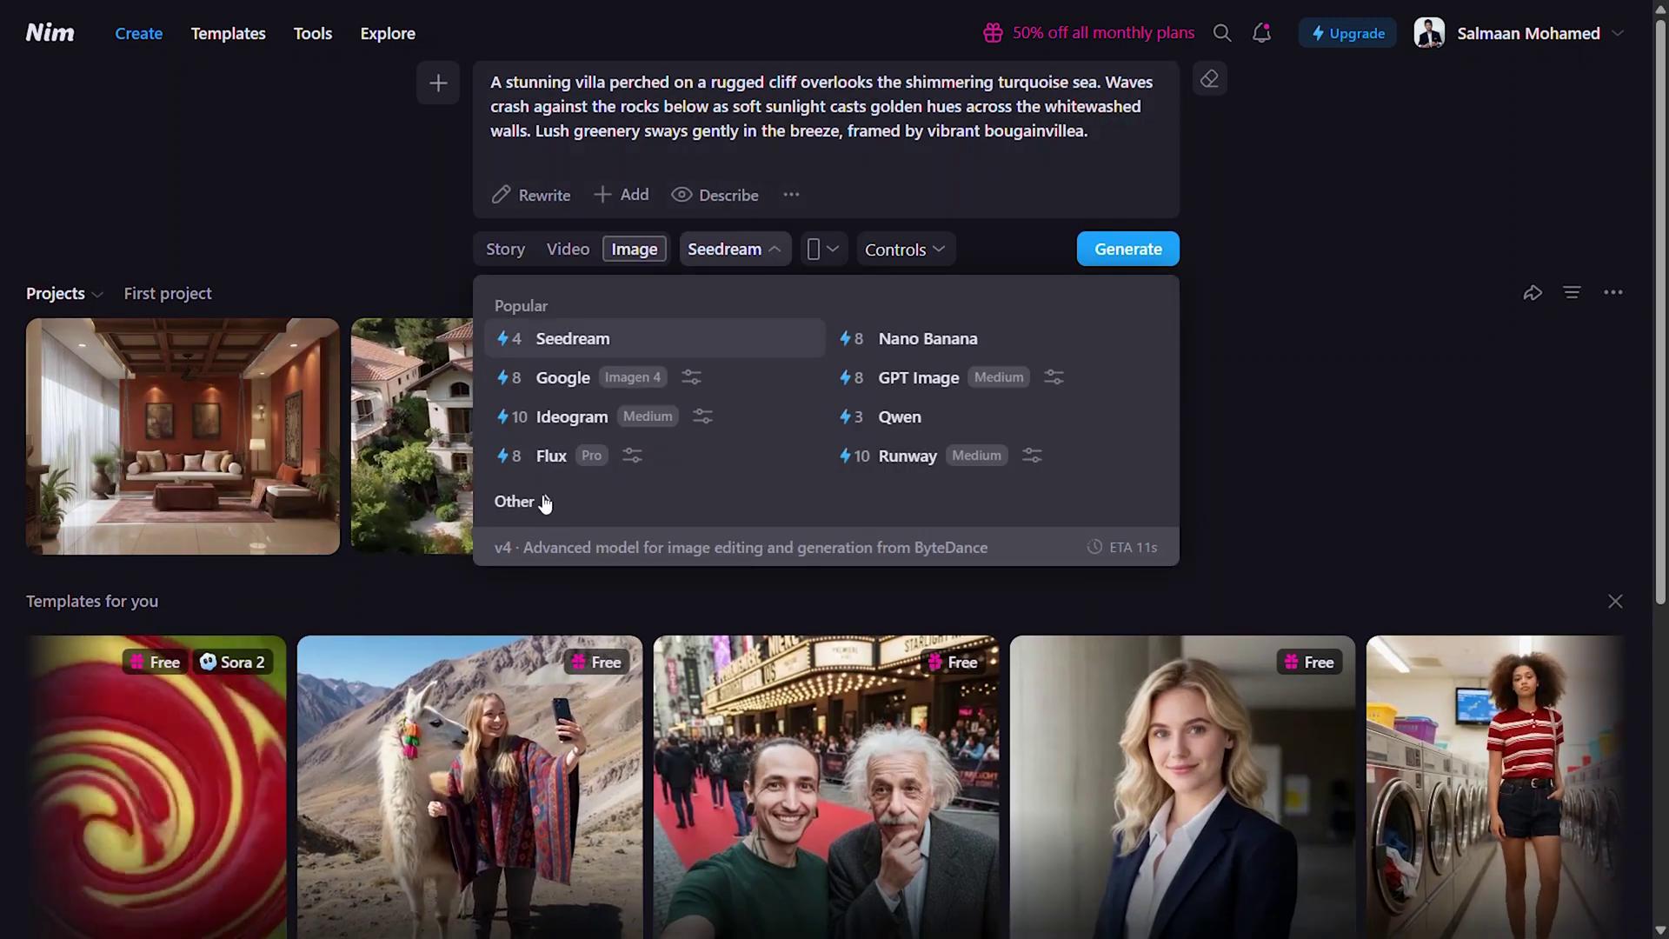
click(522, 502)
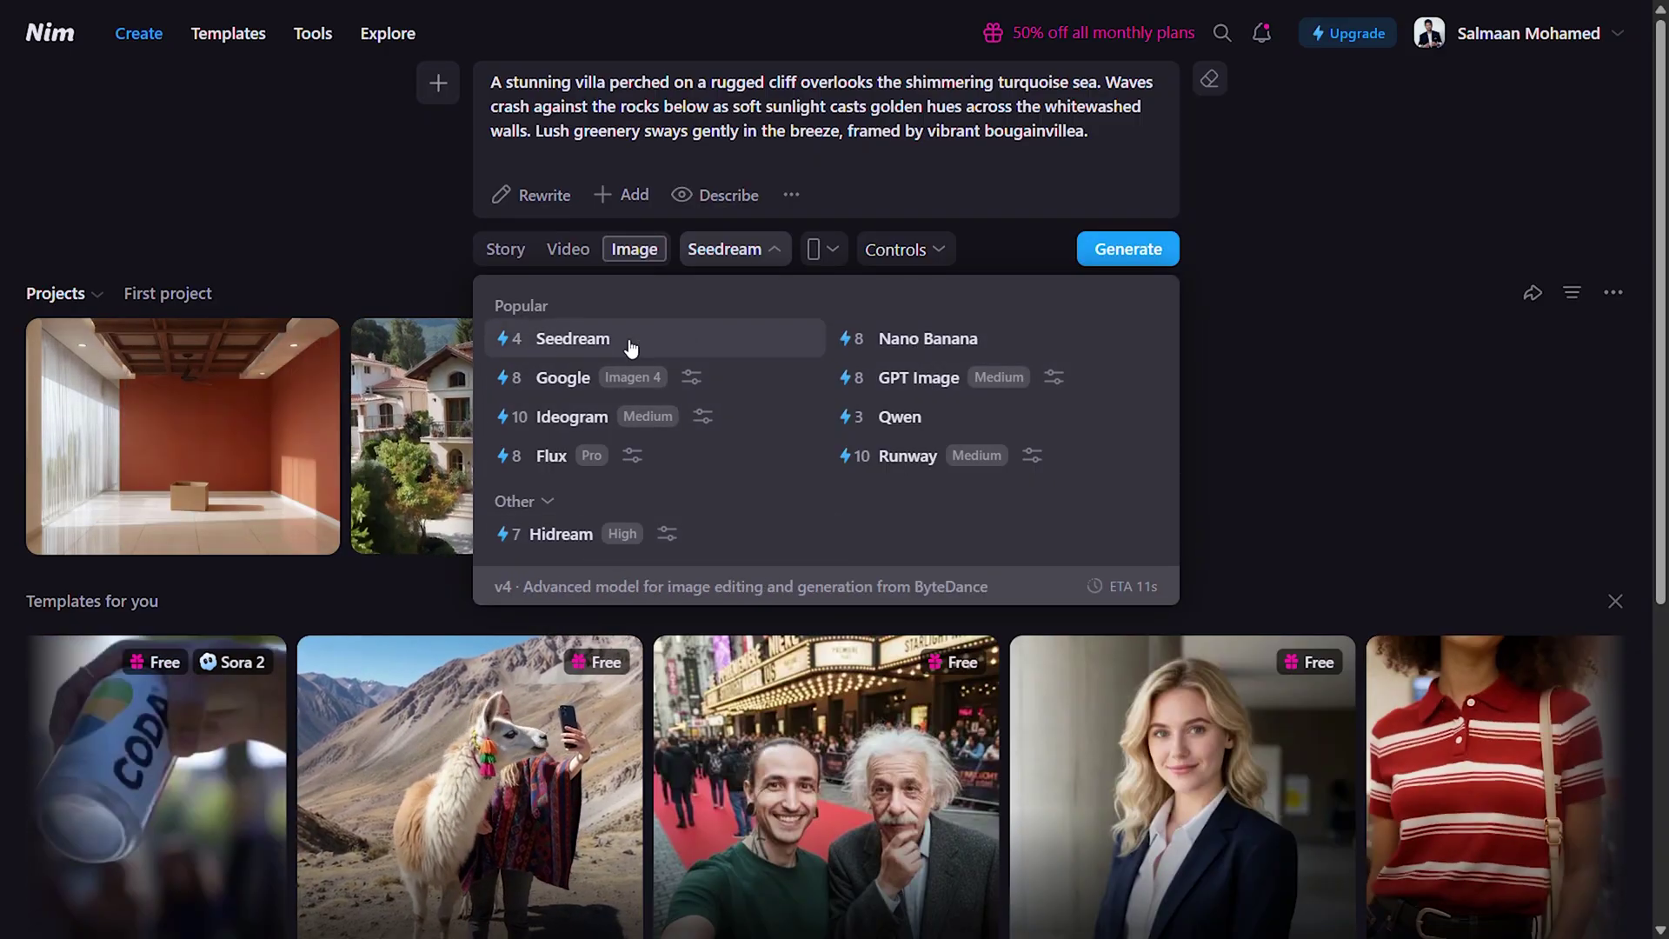
click(632, 347)
click(826, 250)
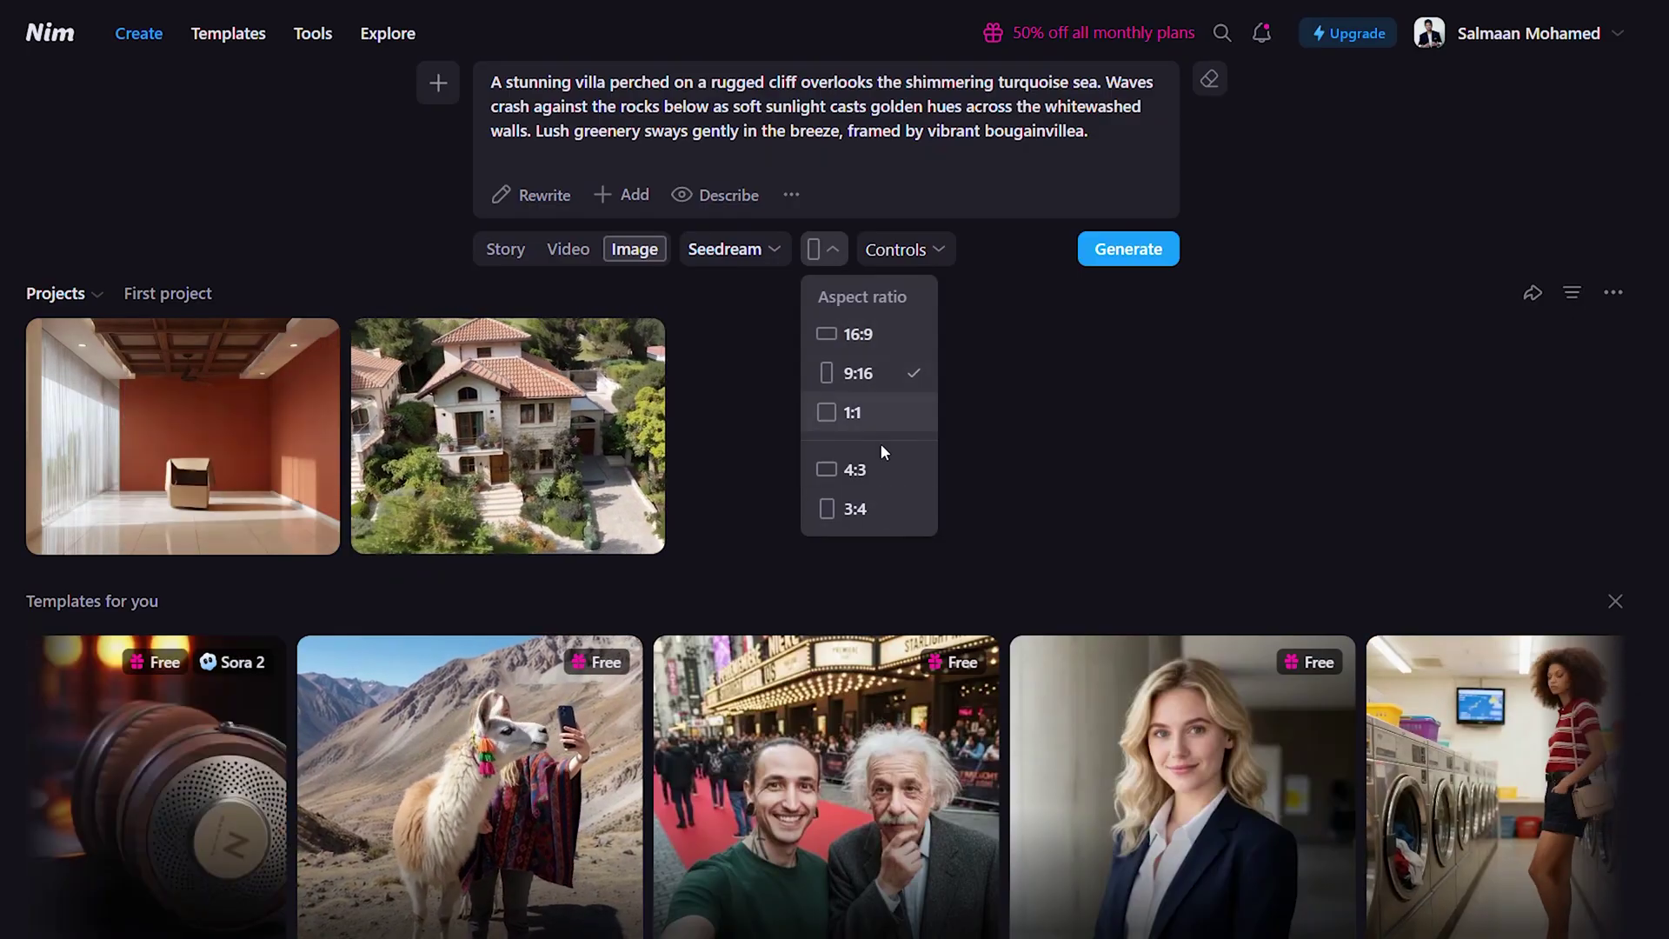
click(852, 334)
Step: Toggle the Describe panel closed and generate the cliff-villa image
click(694, 196)
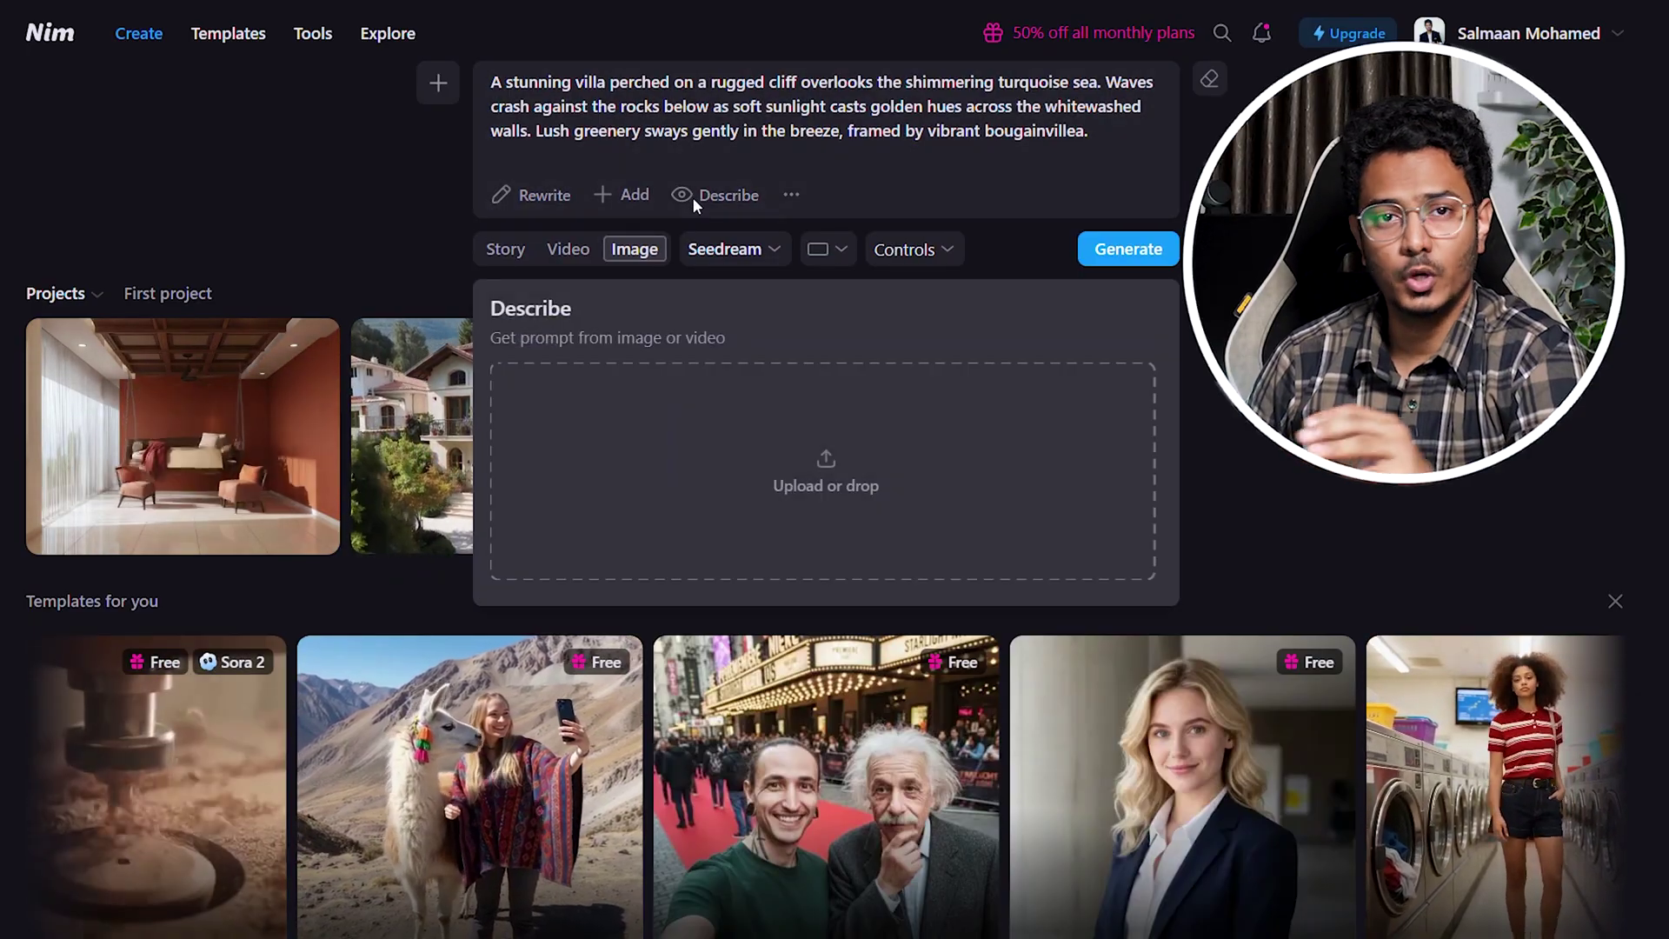
click(695, 198)
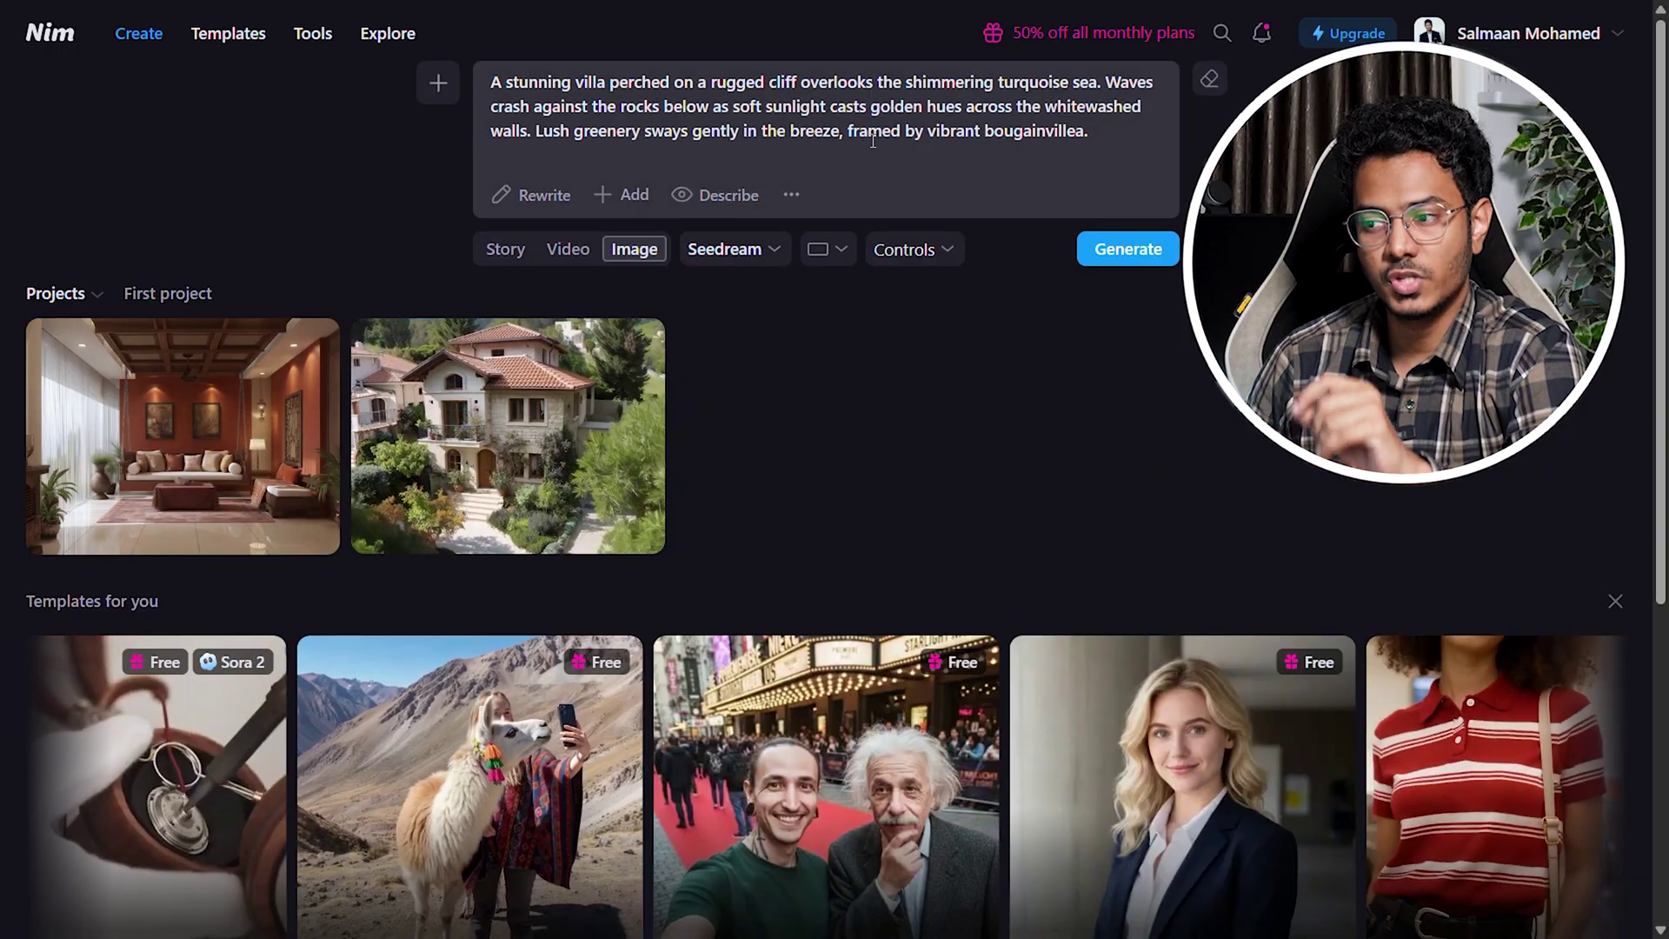
click(697, 198)
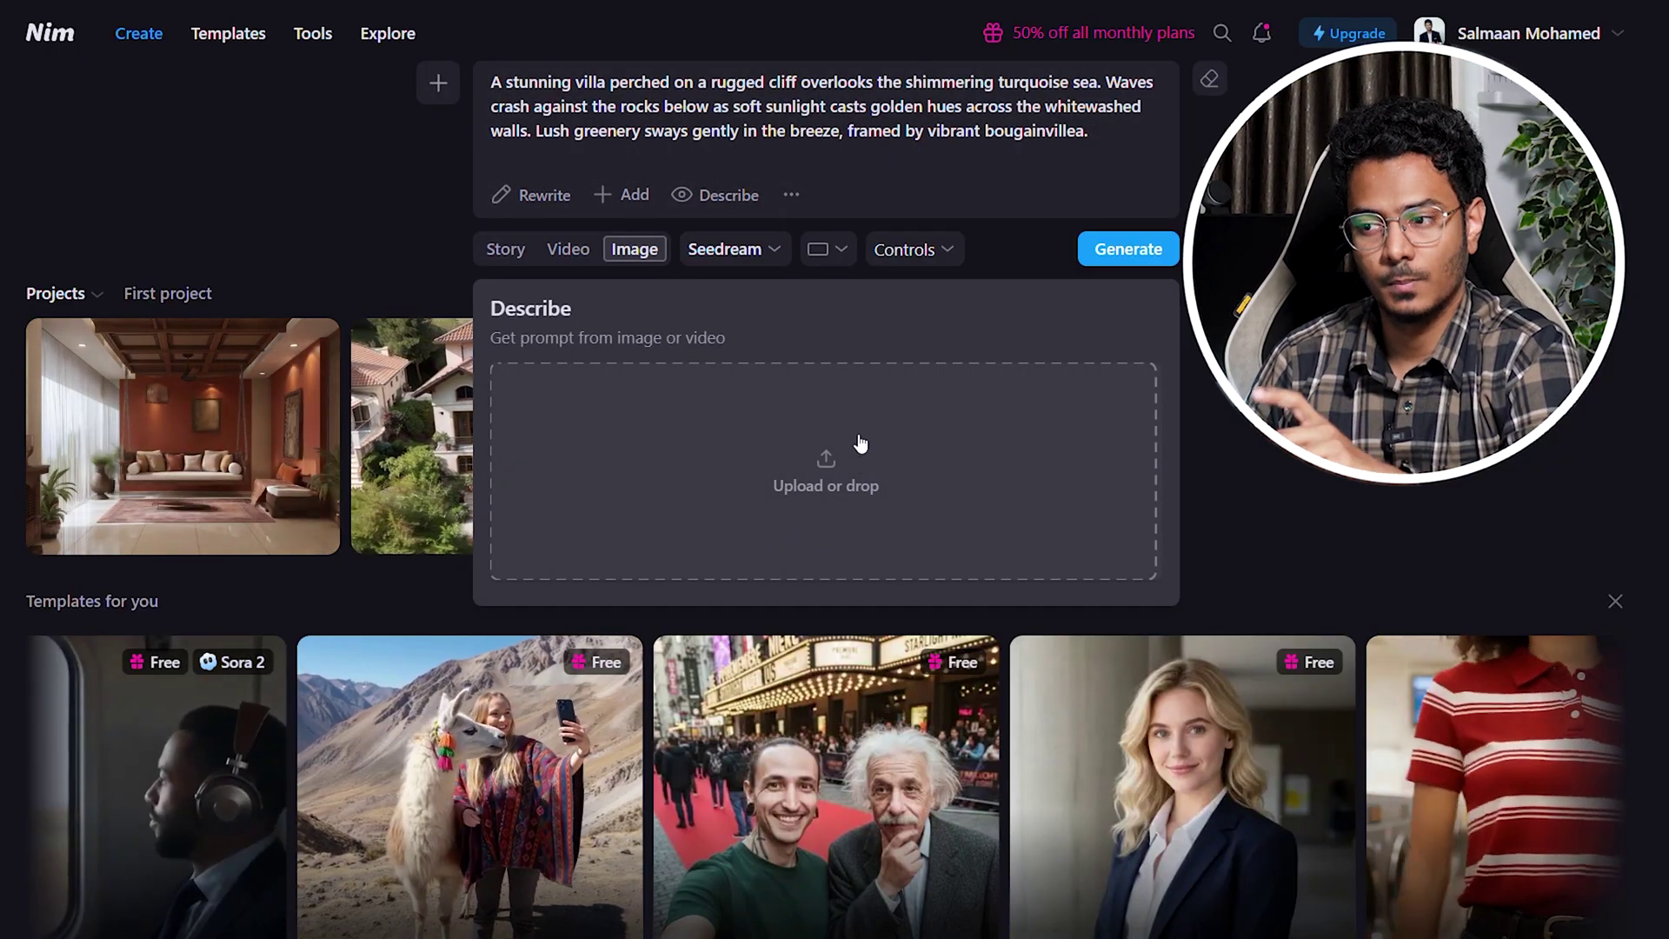
click(1118, 172)
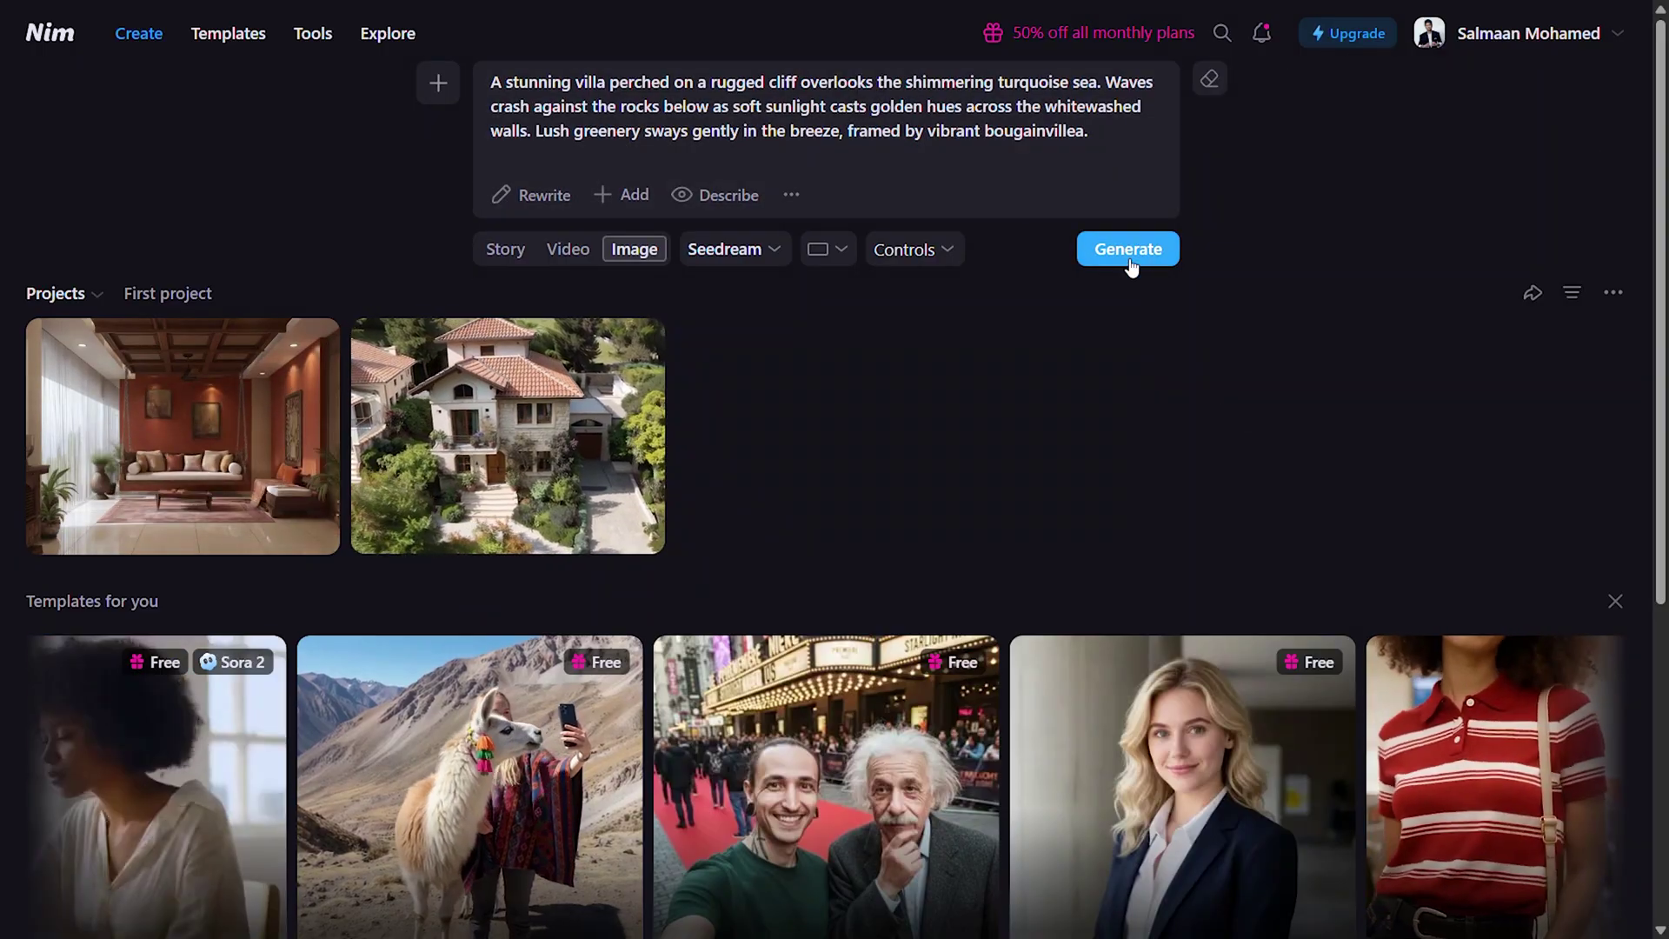
click(1129, 261)
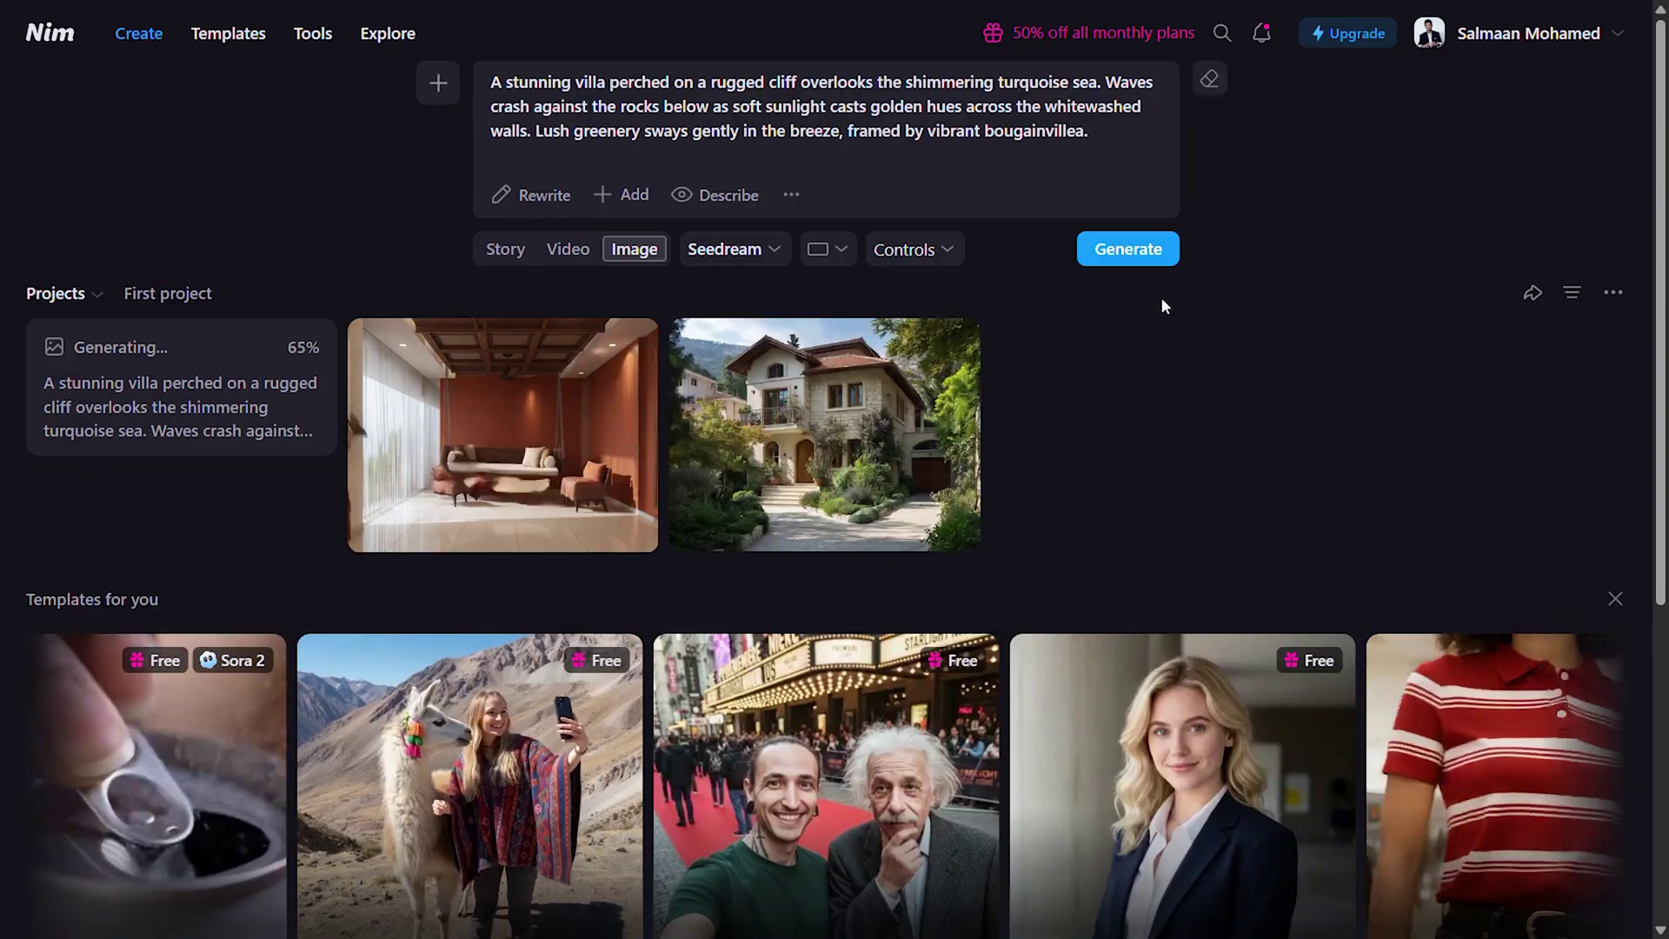
Step: Generate a second cliff-villa image and browse the finished images full screen
click(1128, 252)
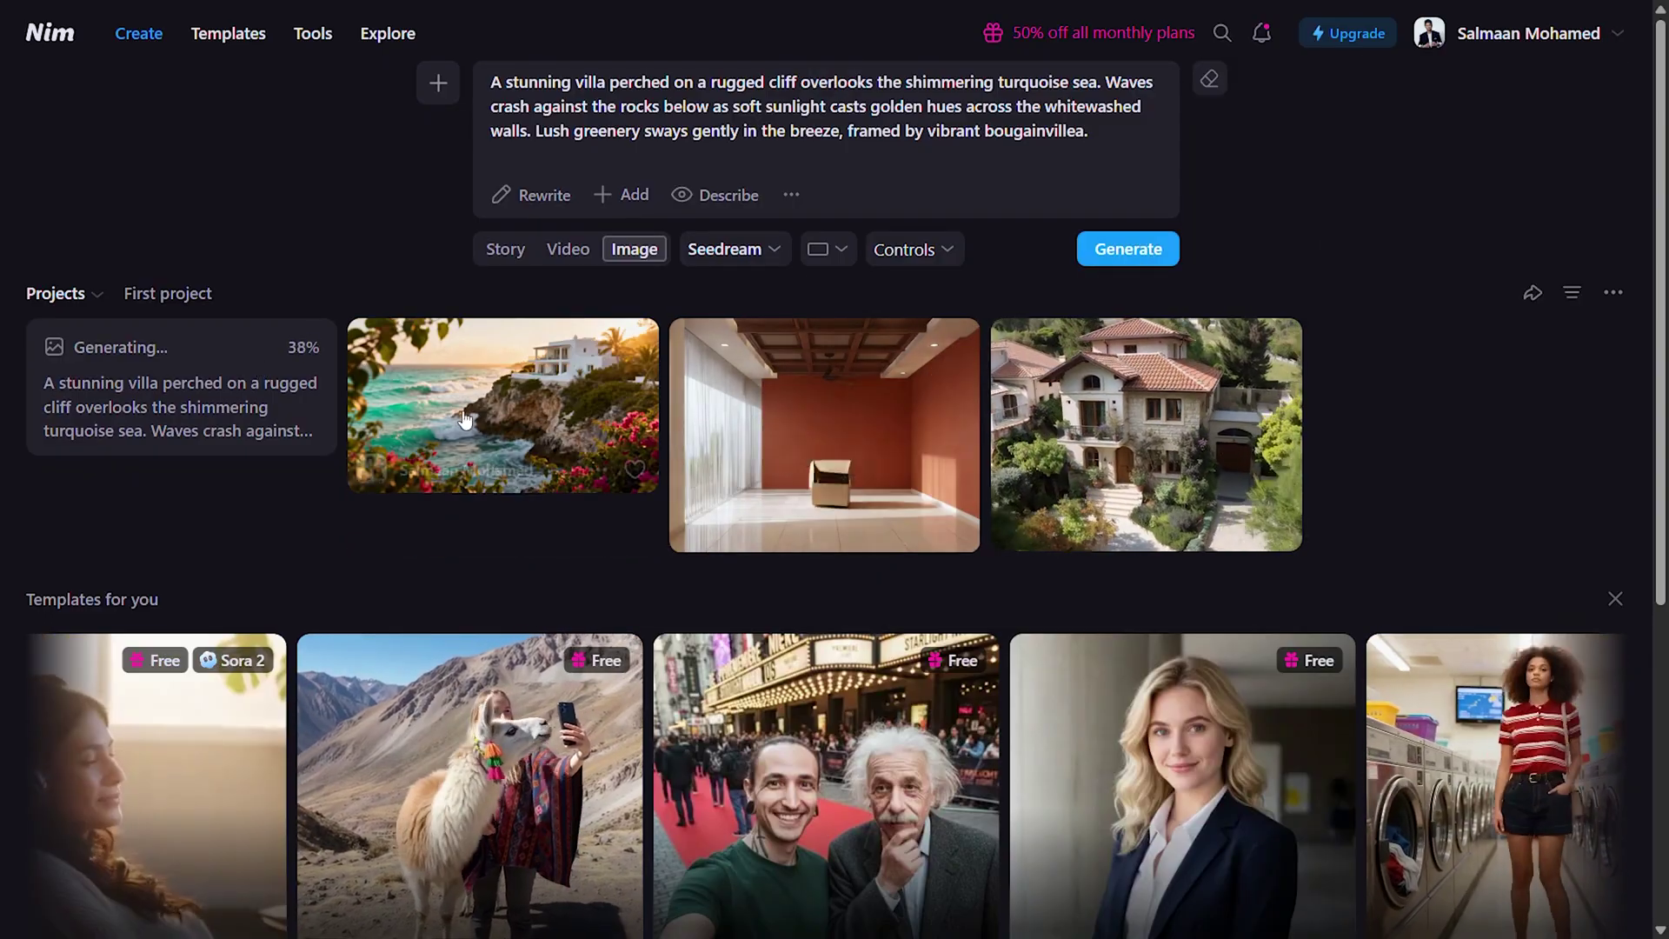
click(503, 405)
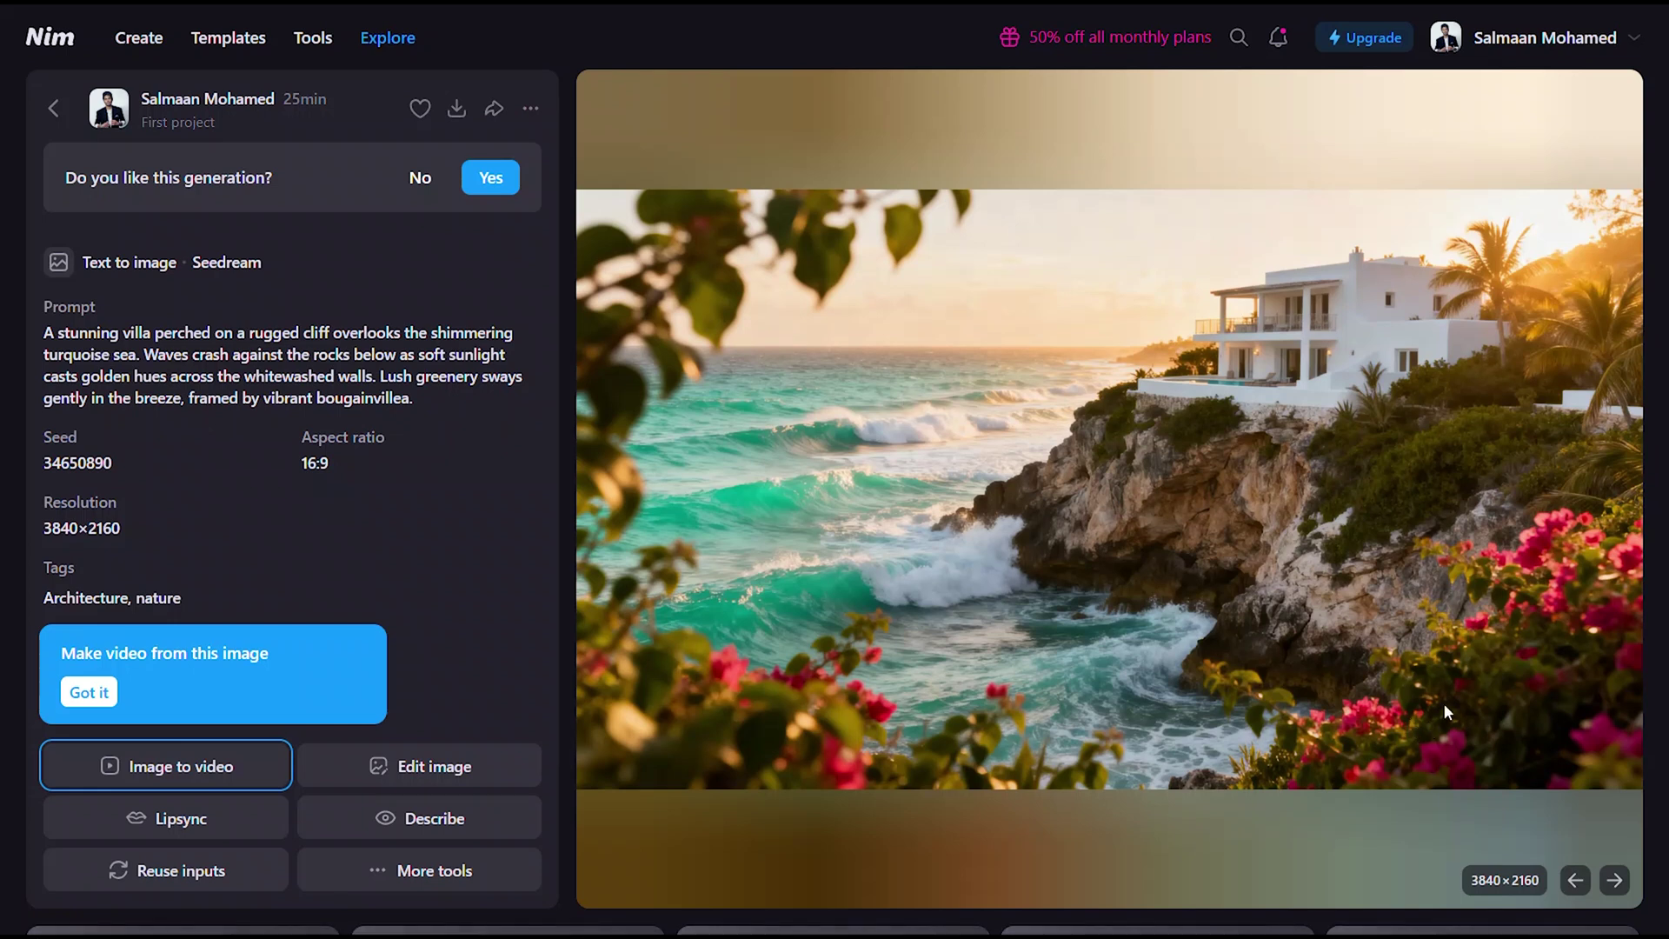
double_click(1506, 878)
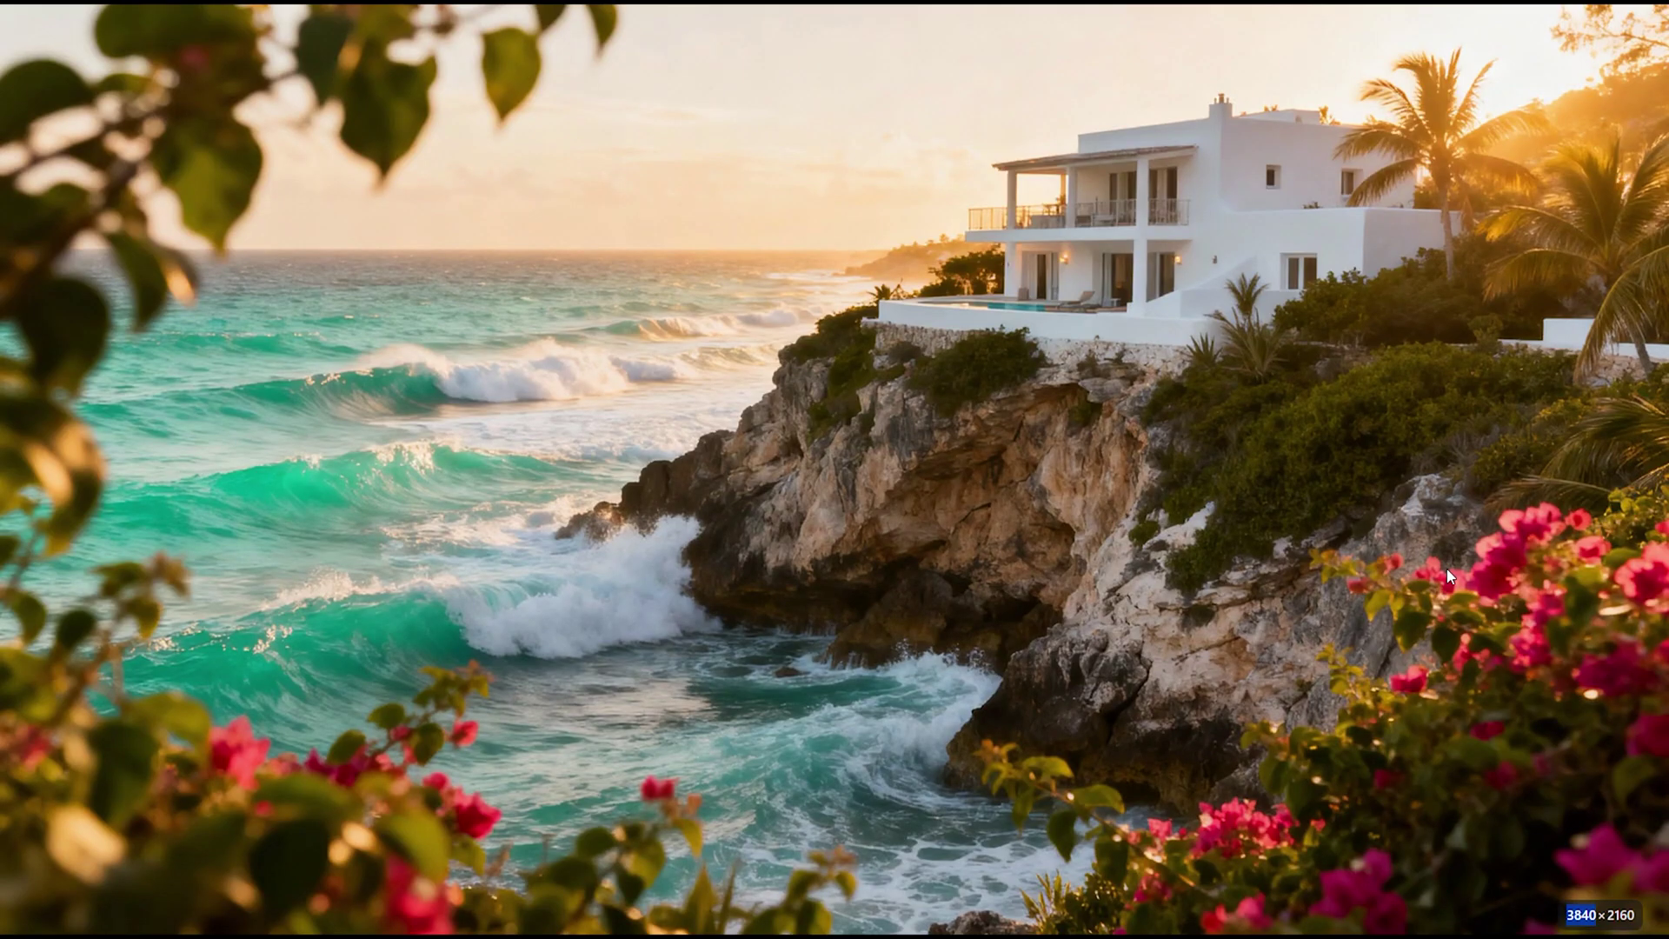
key(Right)
key(Right)
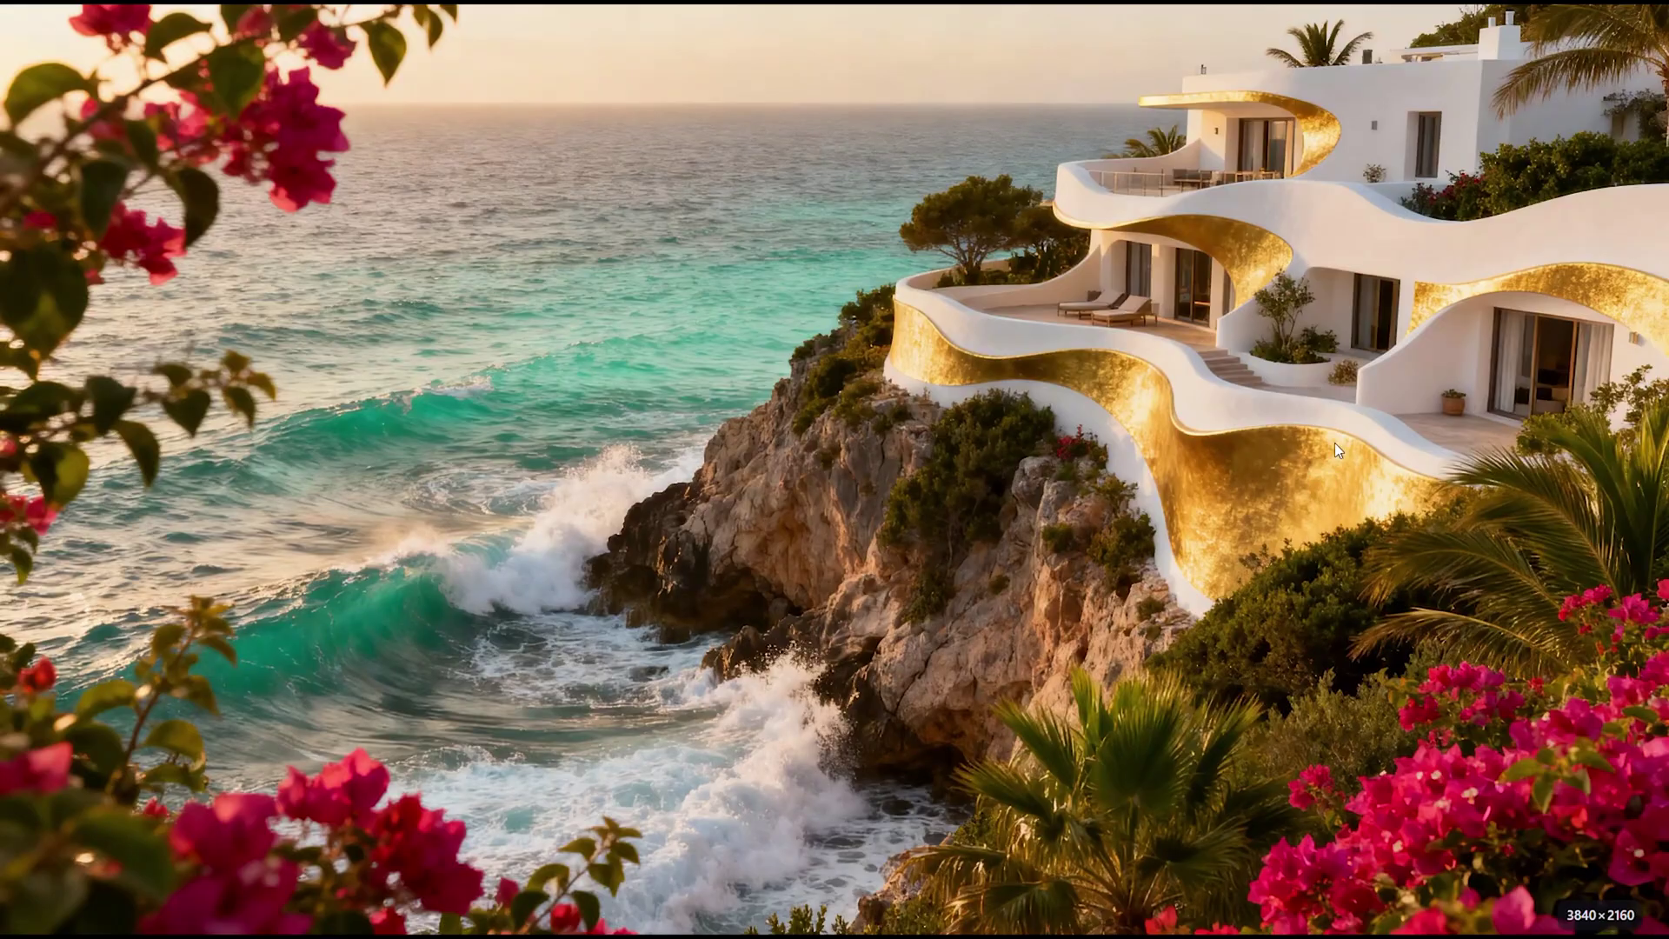
key(Escape)
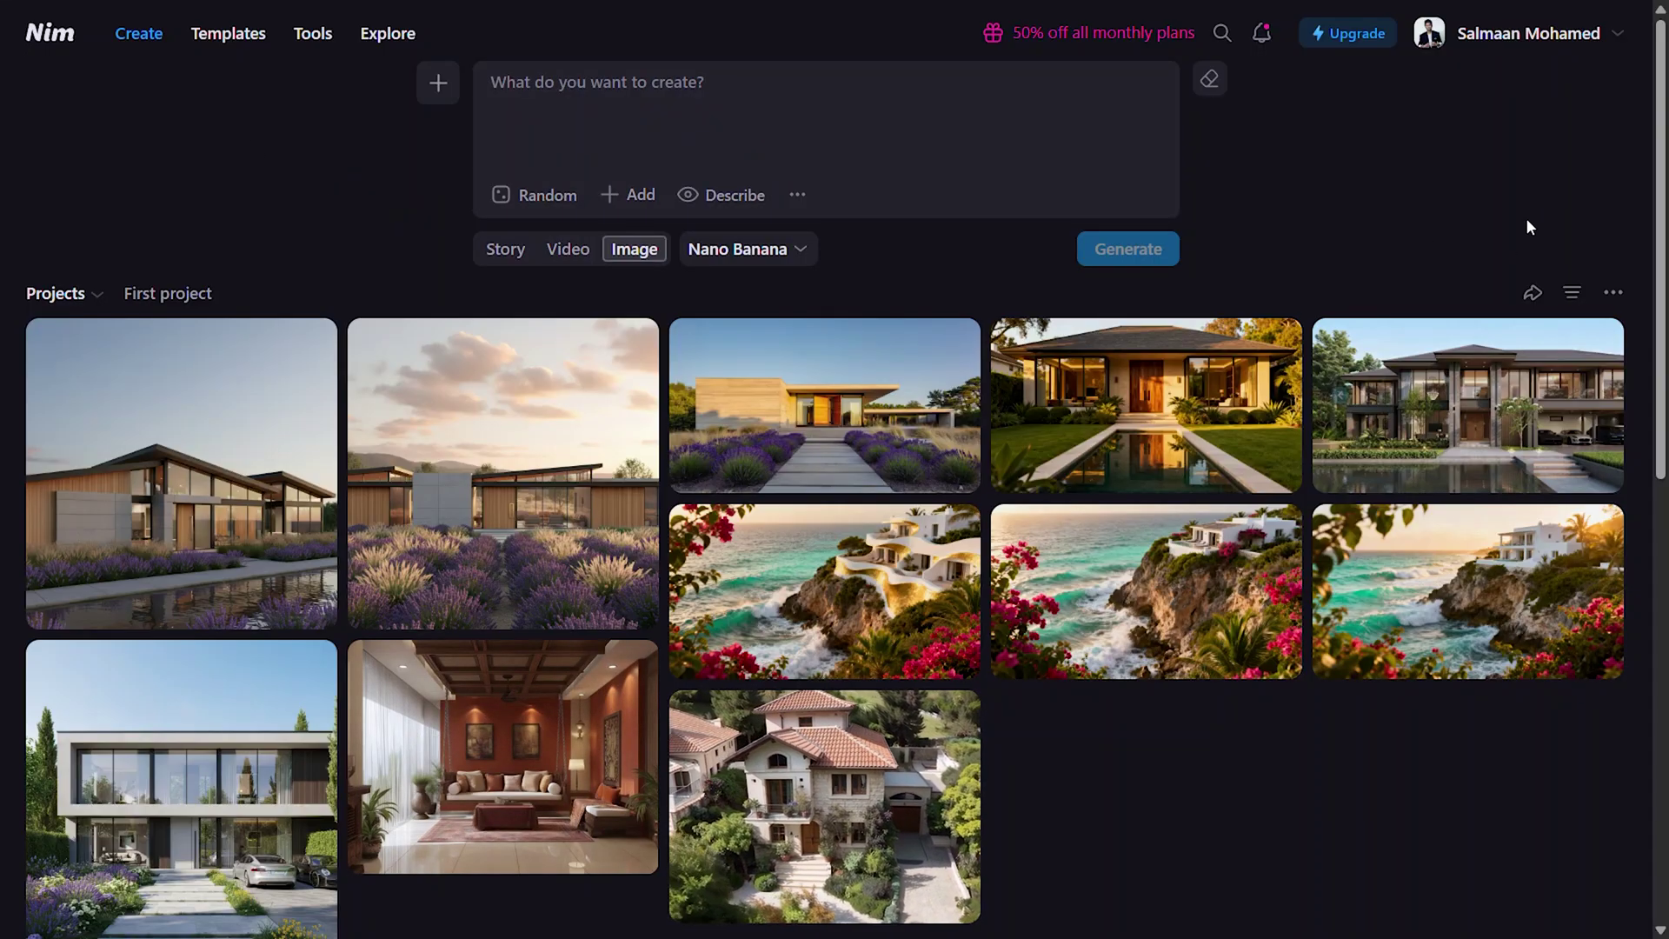
Step: Start image-to-video from the lavender house with a slow pull-back, swaying vegetation, dynamic clouds prompt, expanded via Rewrite
mouse_move(466, 436)
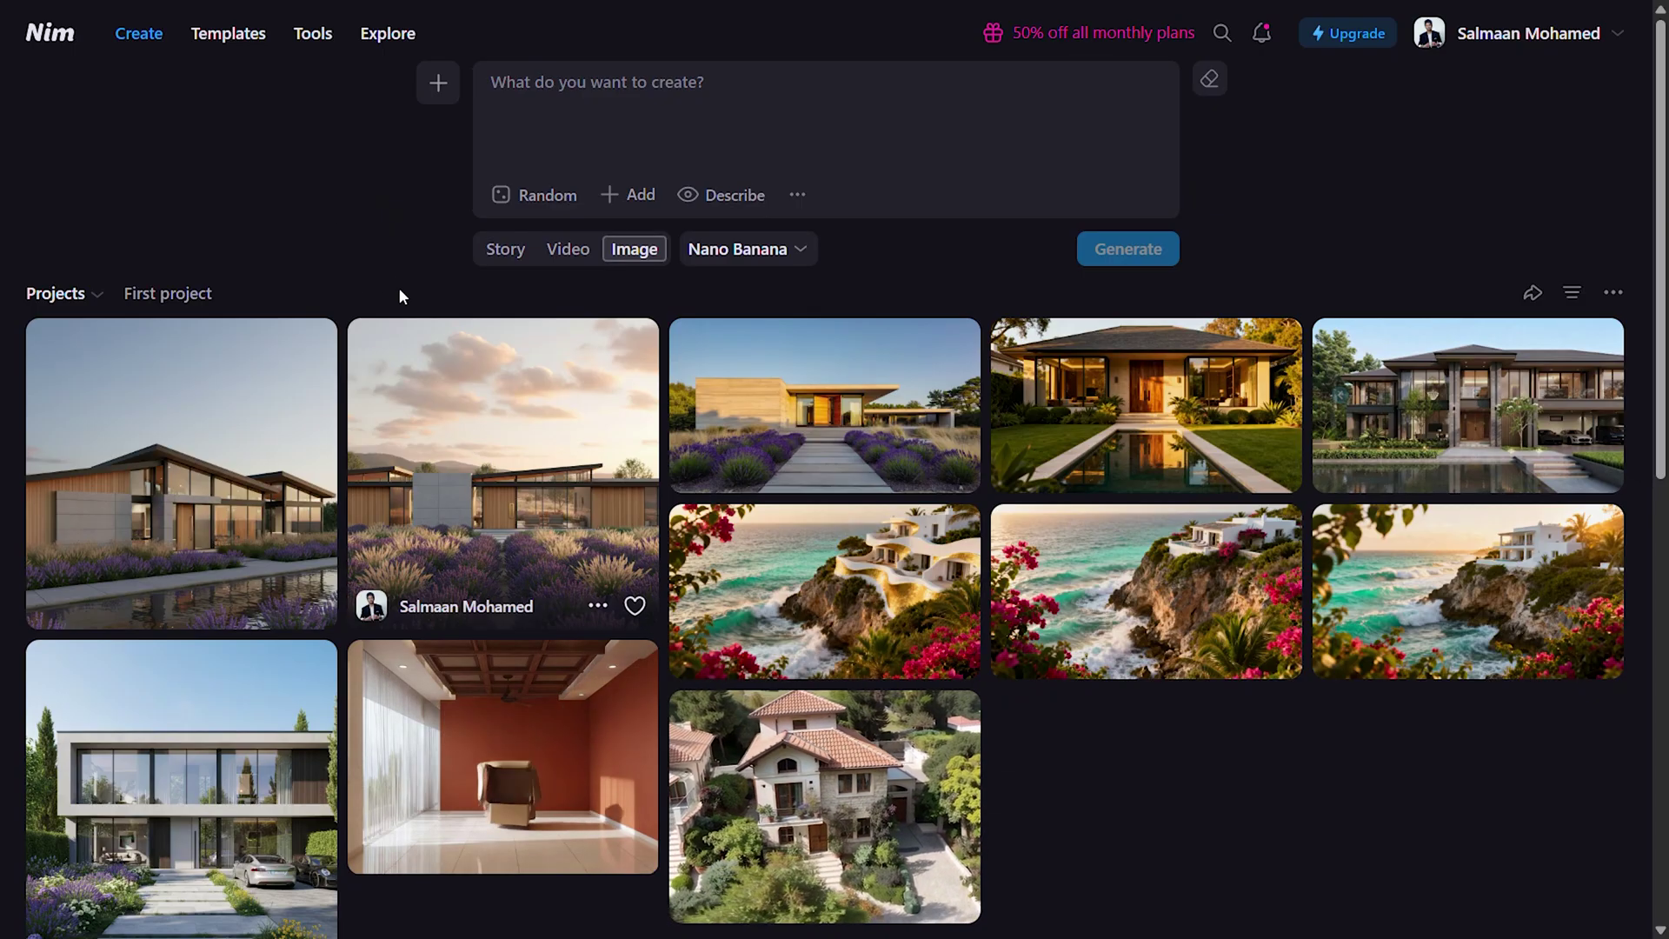
click(566, 426)
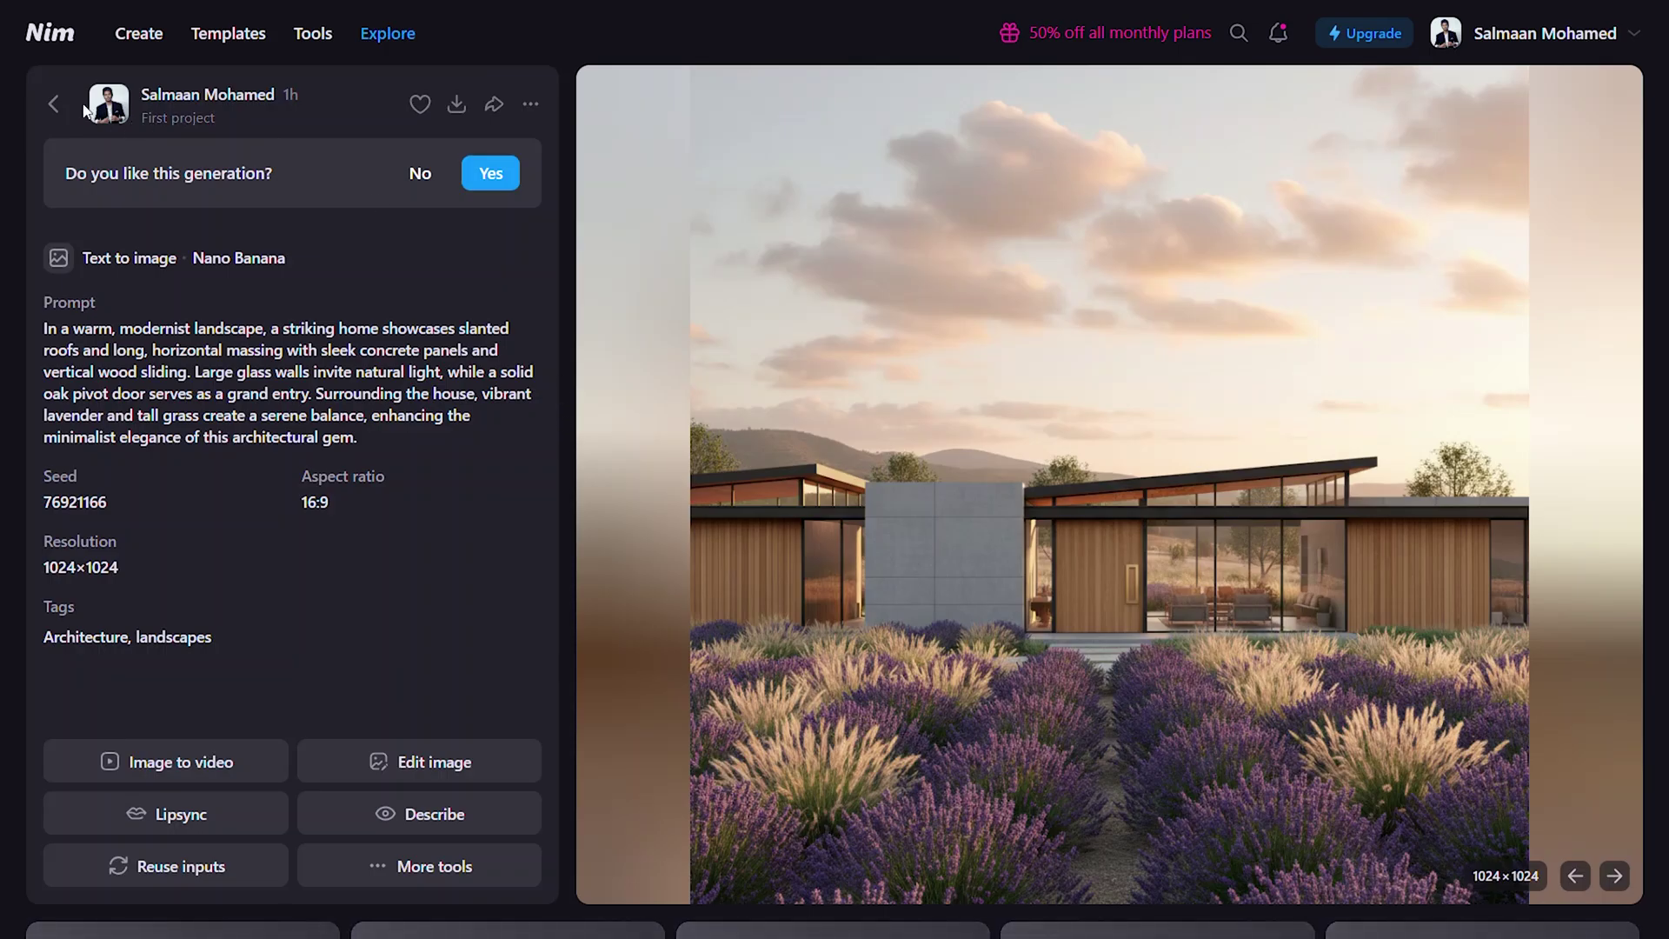
click(55, 108)
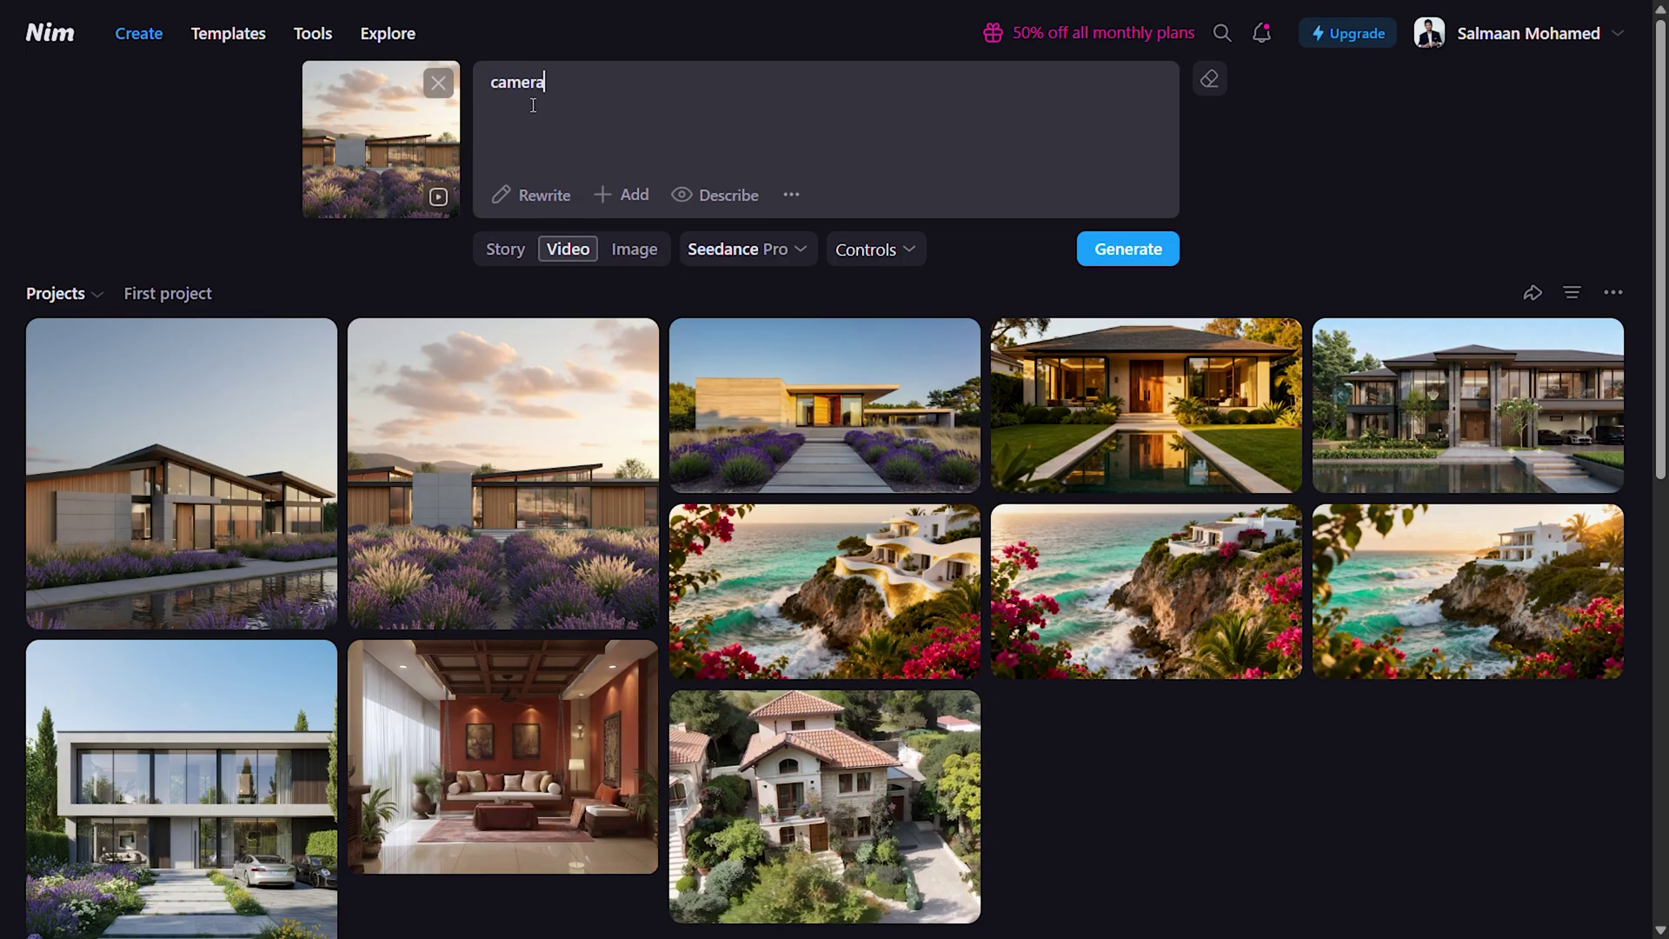
text(s out sl)
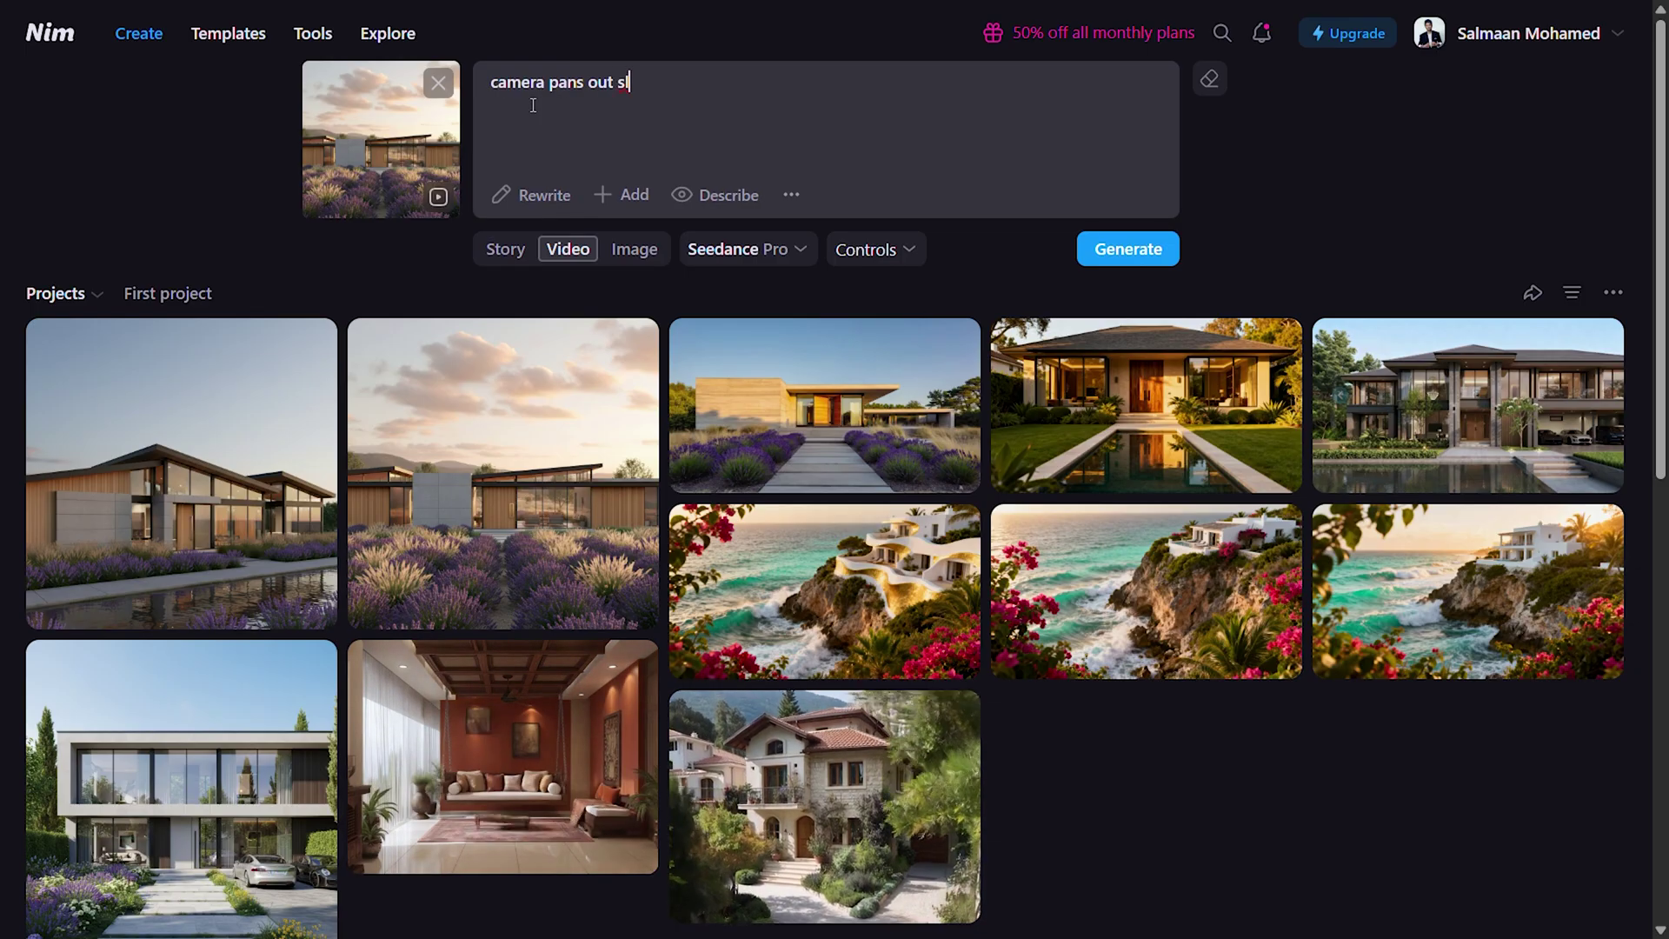
text(owly. Vegetation movement with wind. Dynamic clouds.)
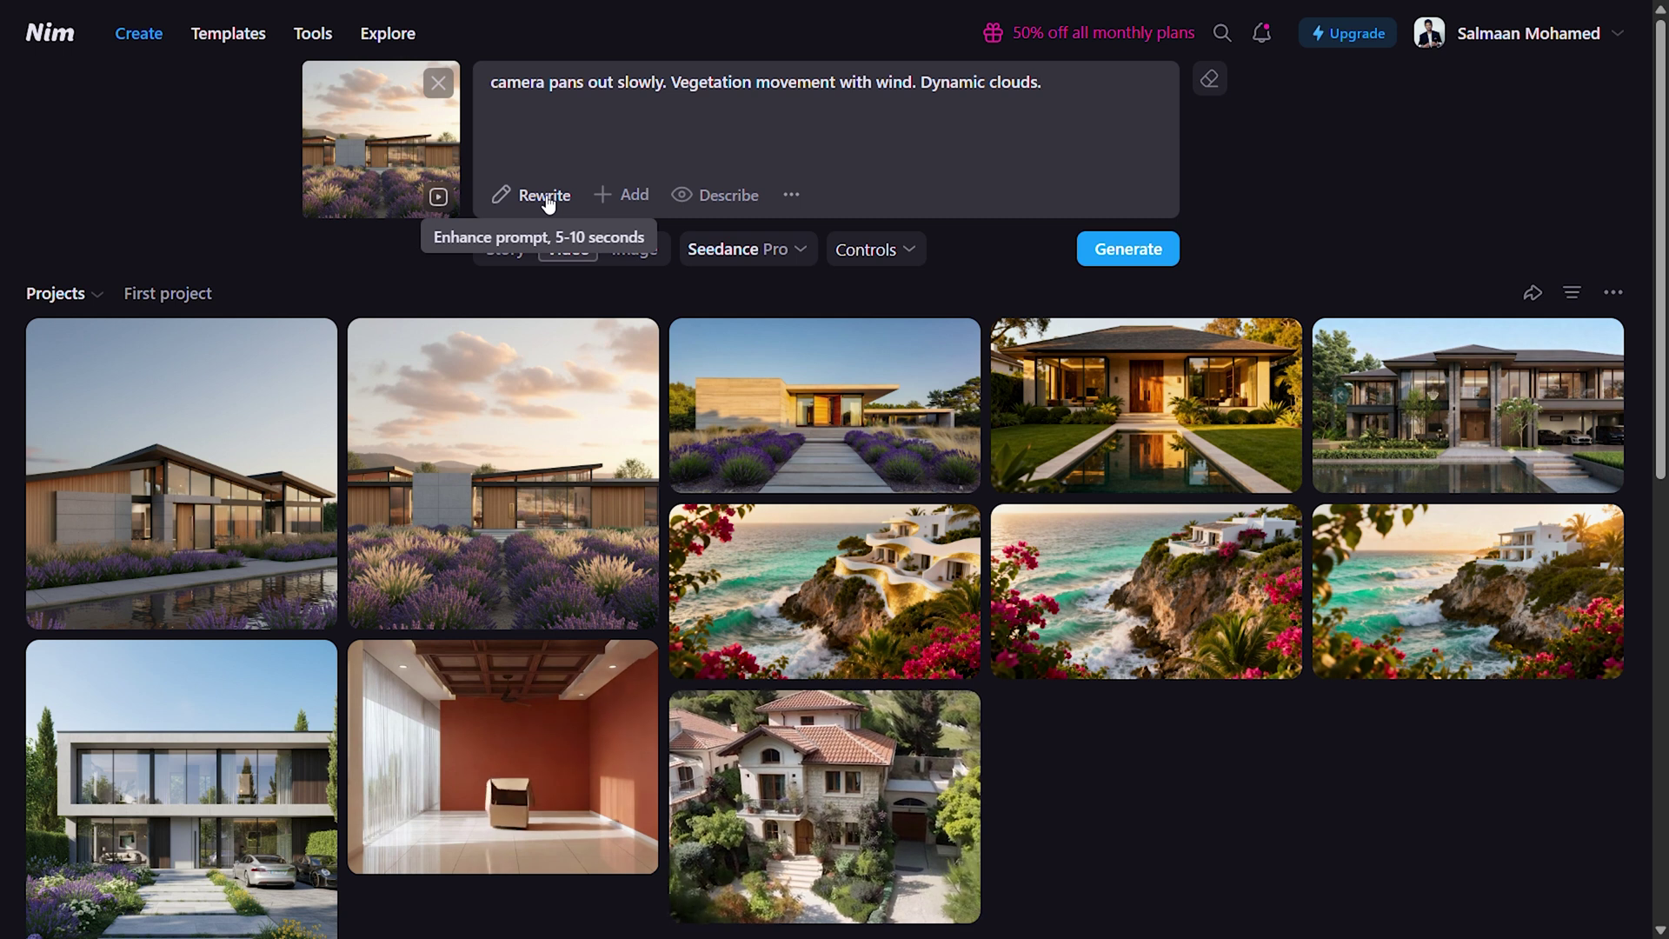
click(545, 196)
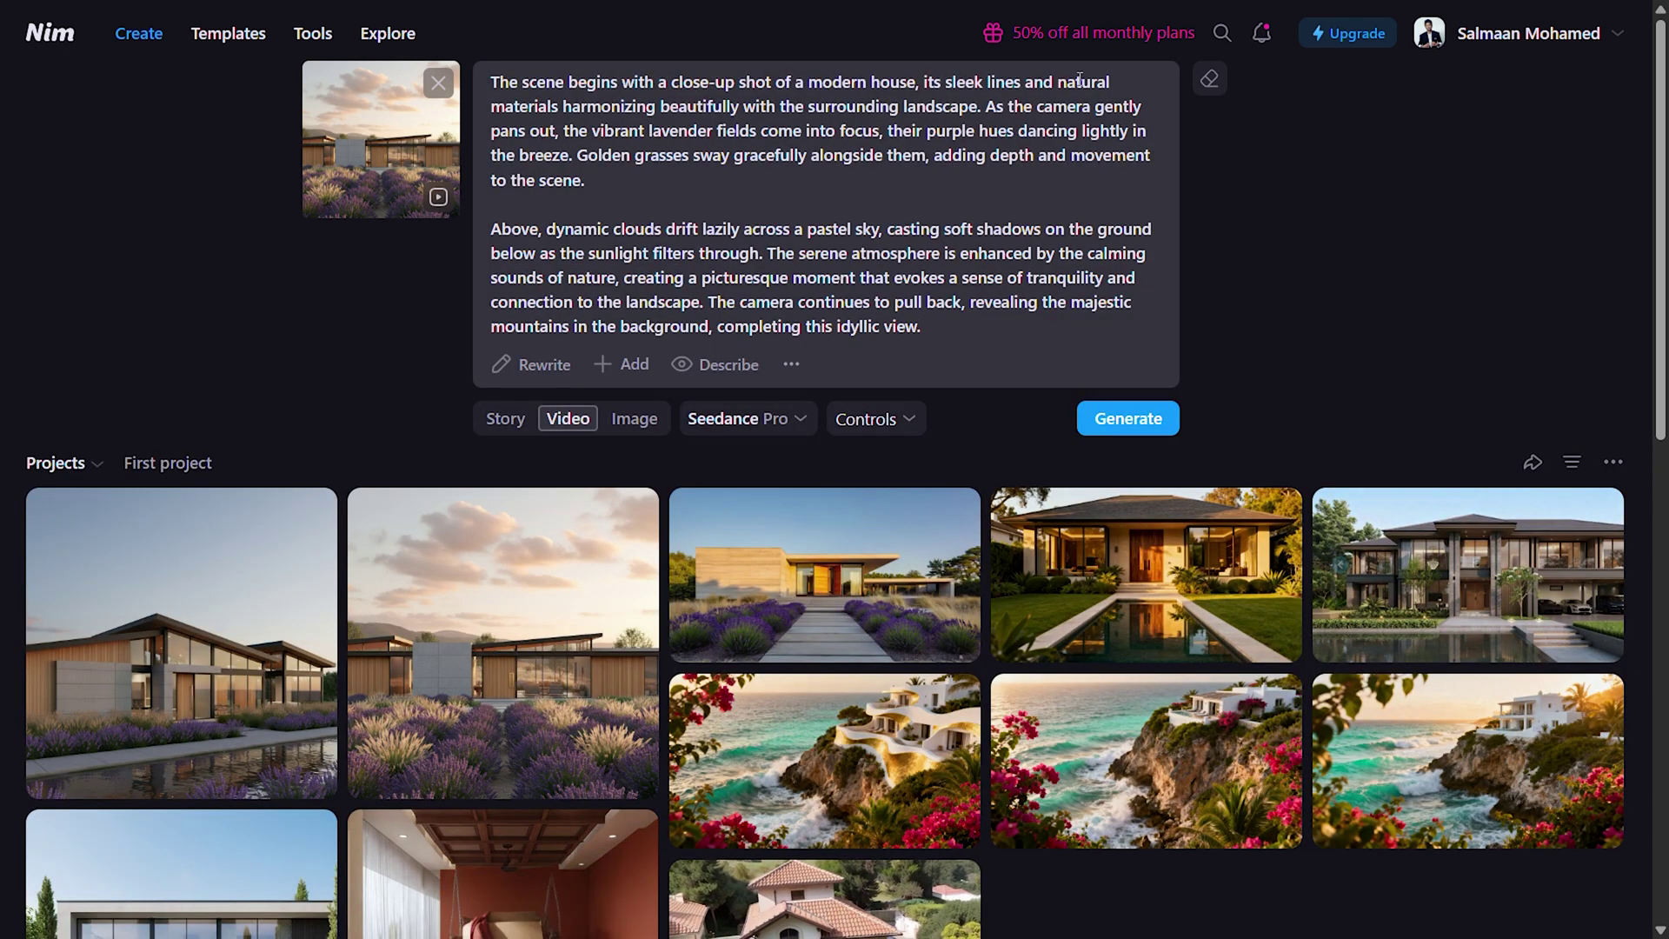
Step: Keep Seedance Pro, check the Pro/480p/5s controls, and generate the lavender-house video
click(795, 421)
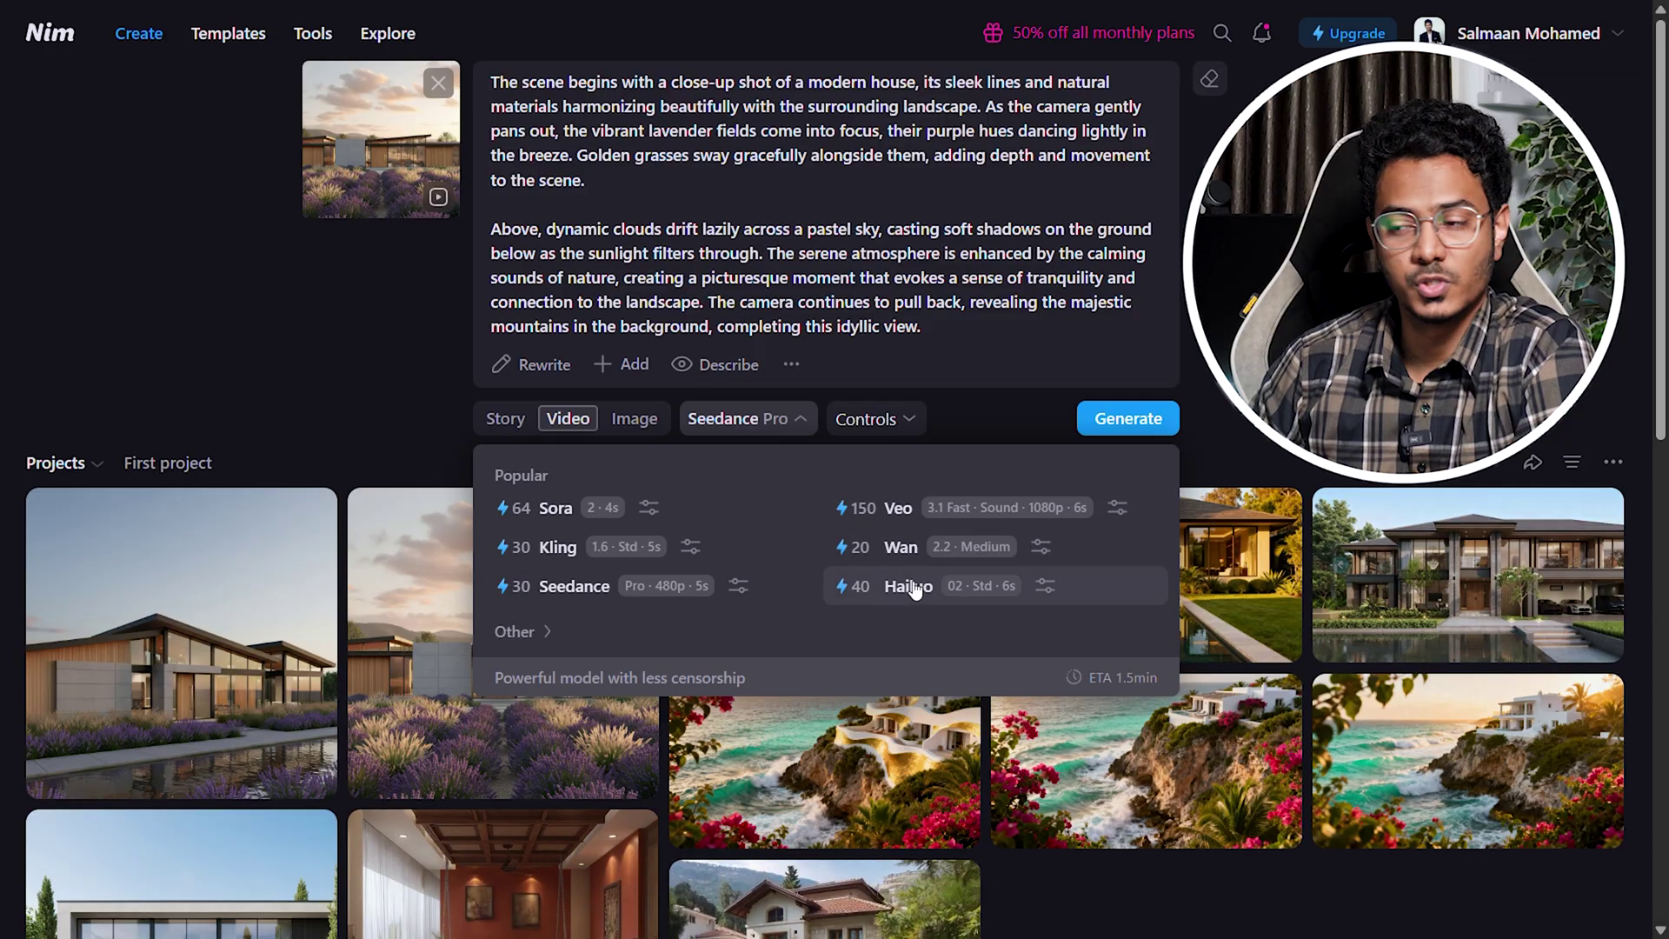
click(520, 632)
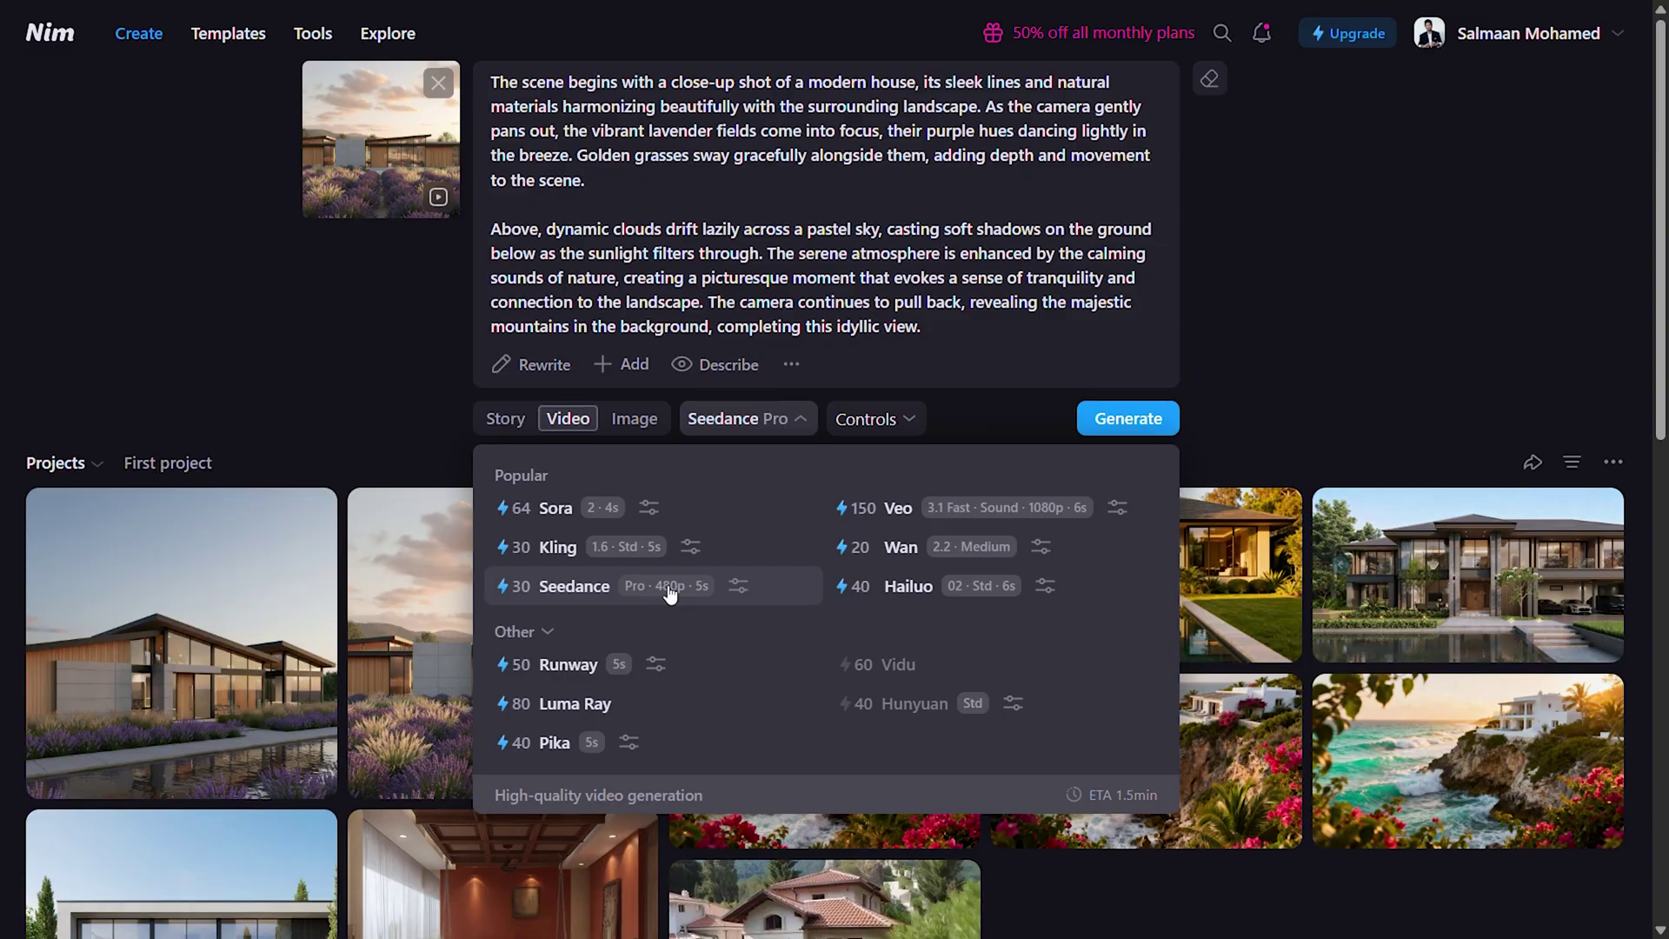
click(670, 593)
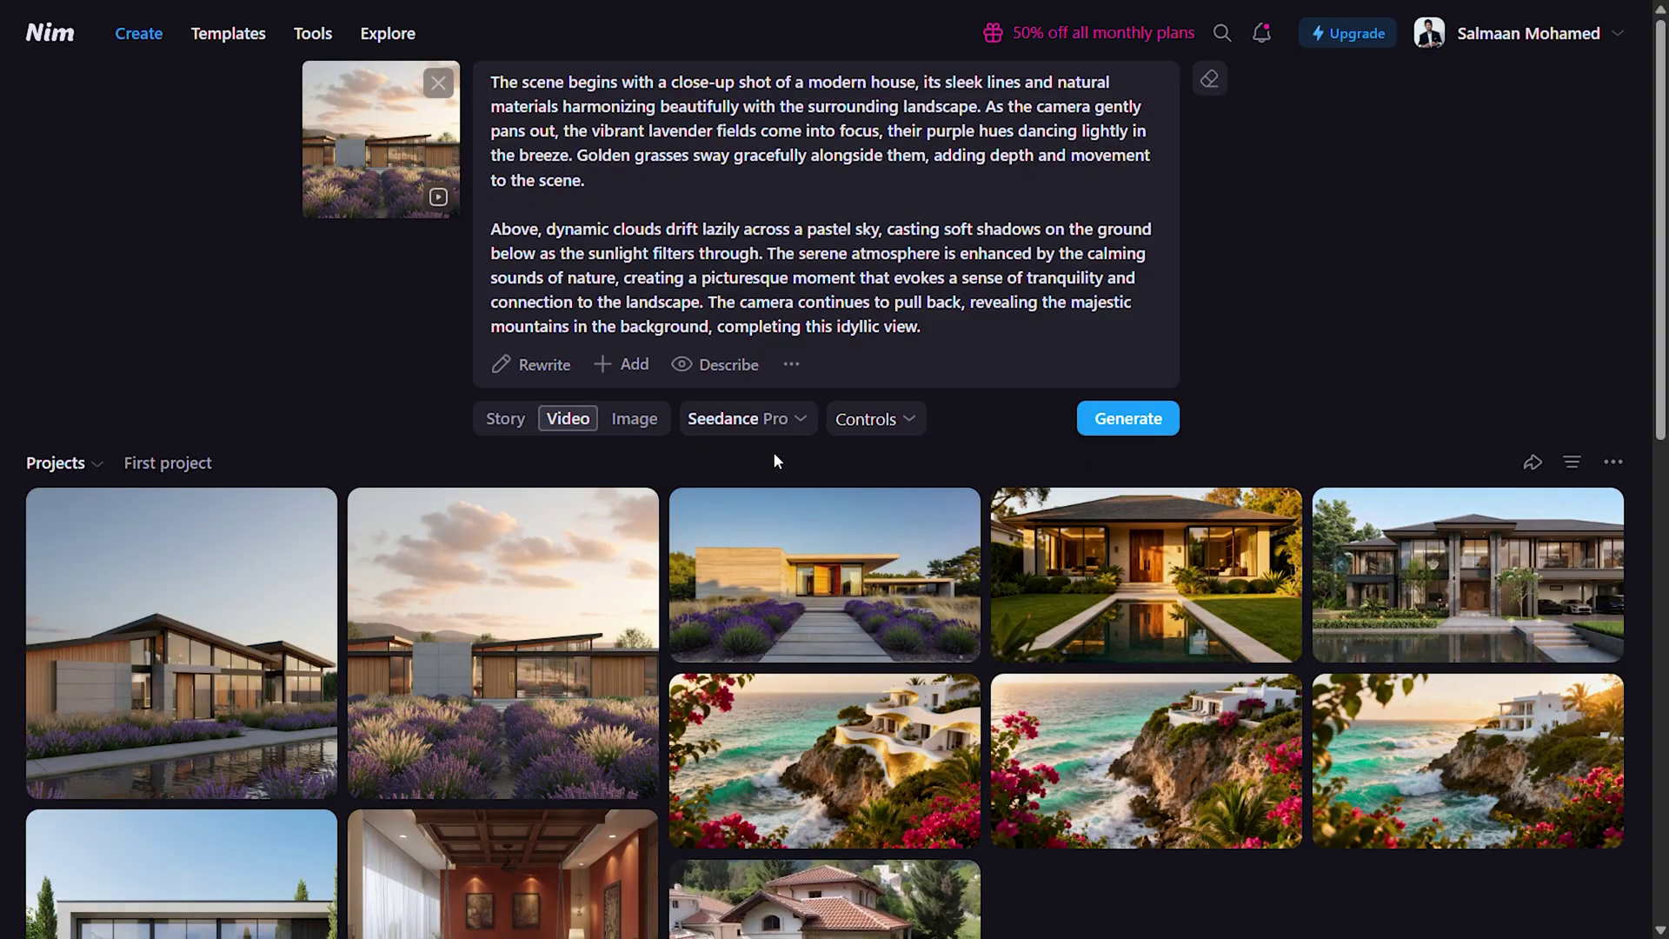
click(887, 426)
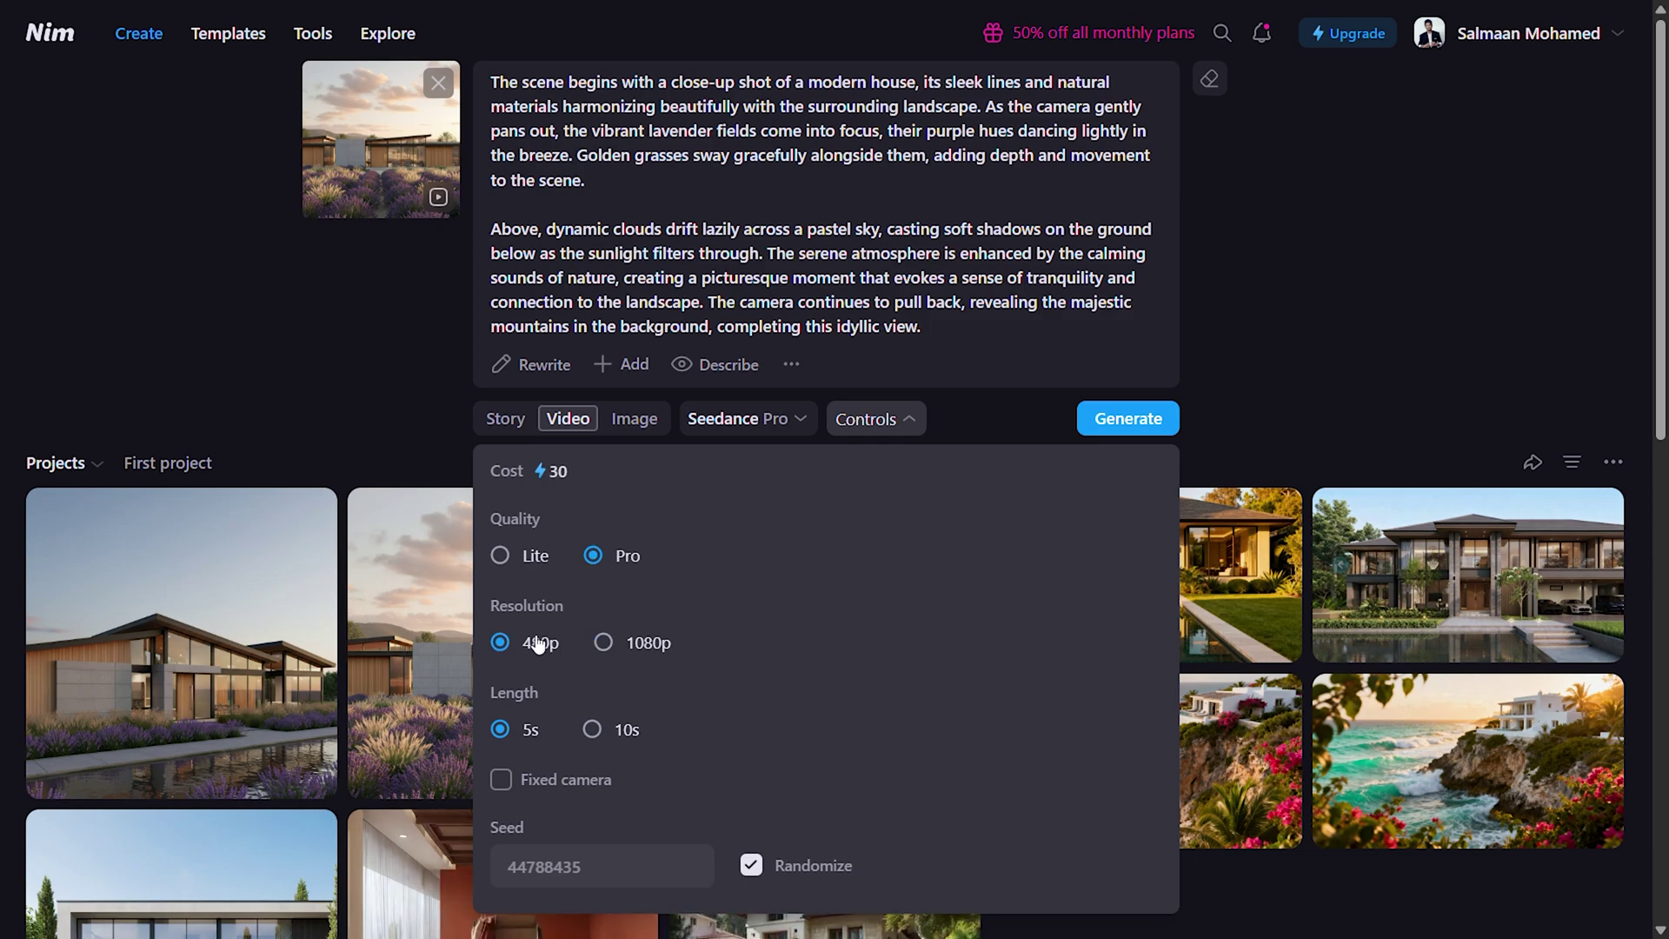
click(1102, 422)
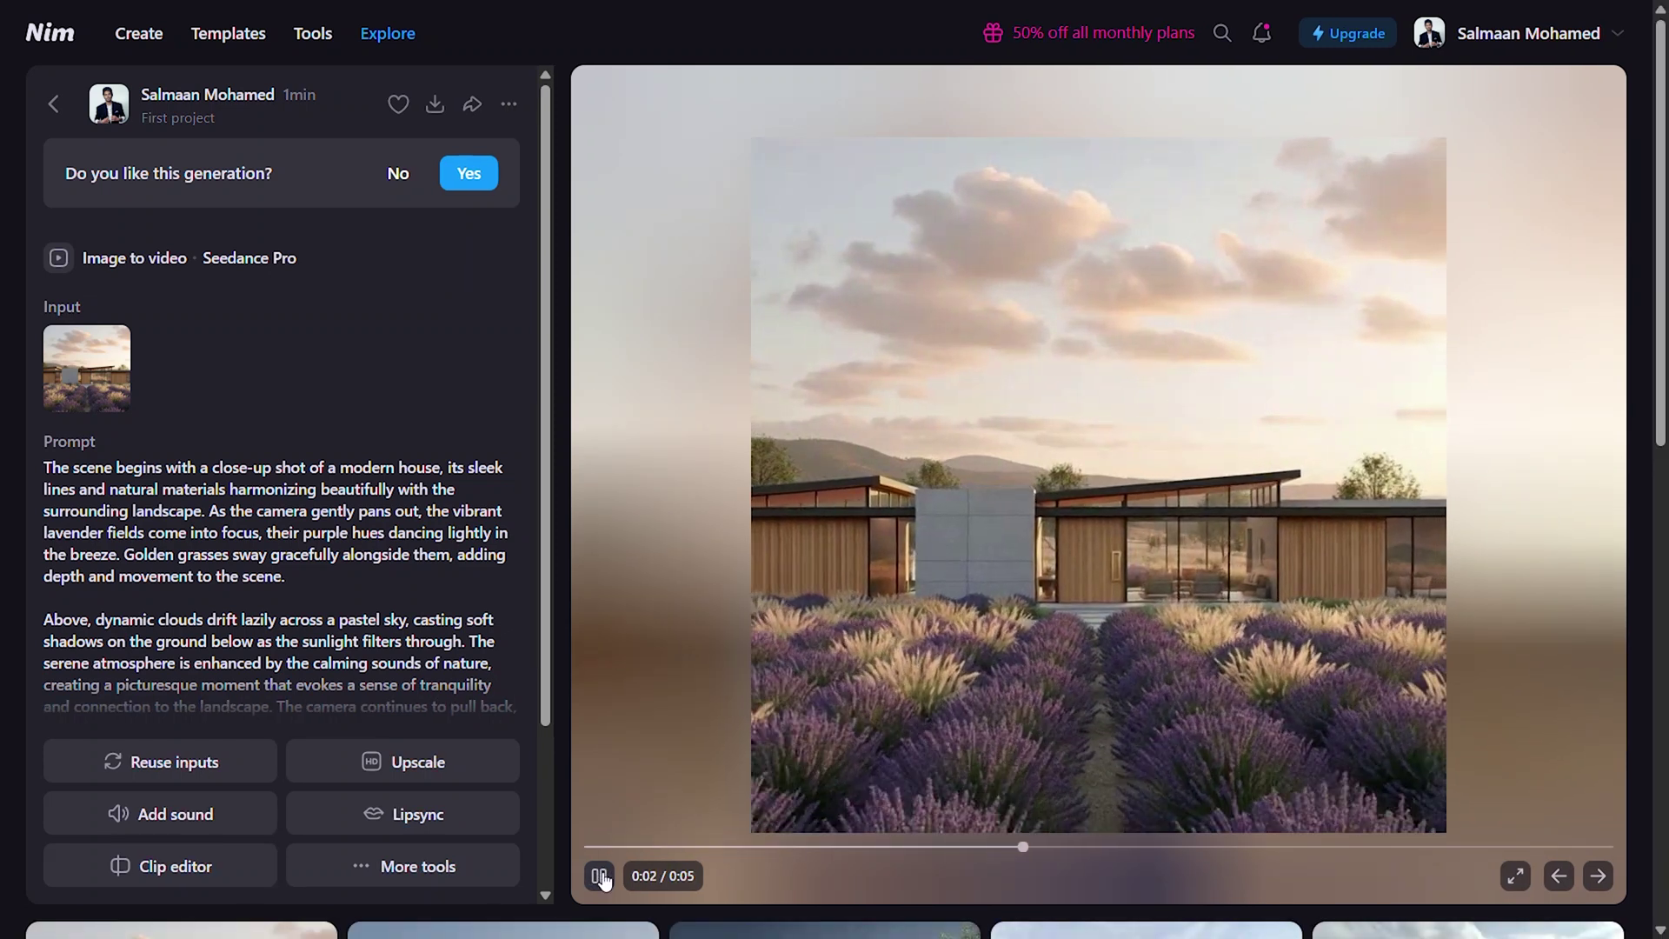
Step: Pause the lavender-house clip, open it in the clip editor, and type an evening-to-night timelapse prompt
click(600, 876)
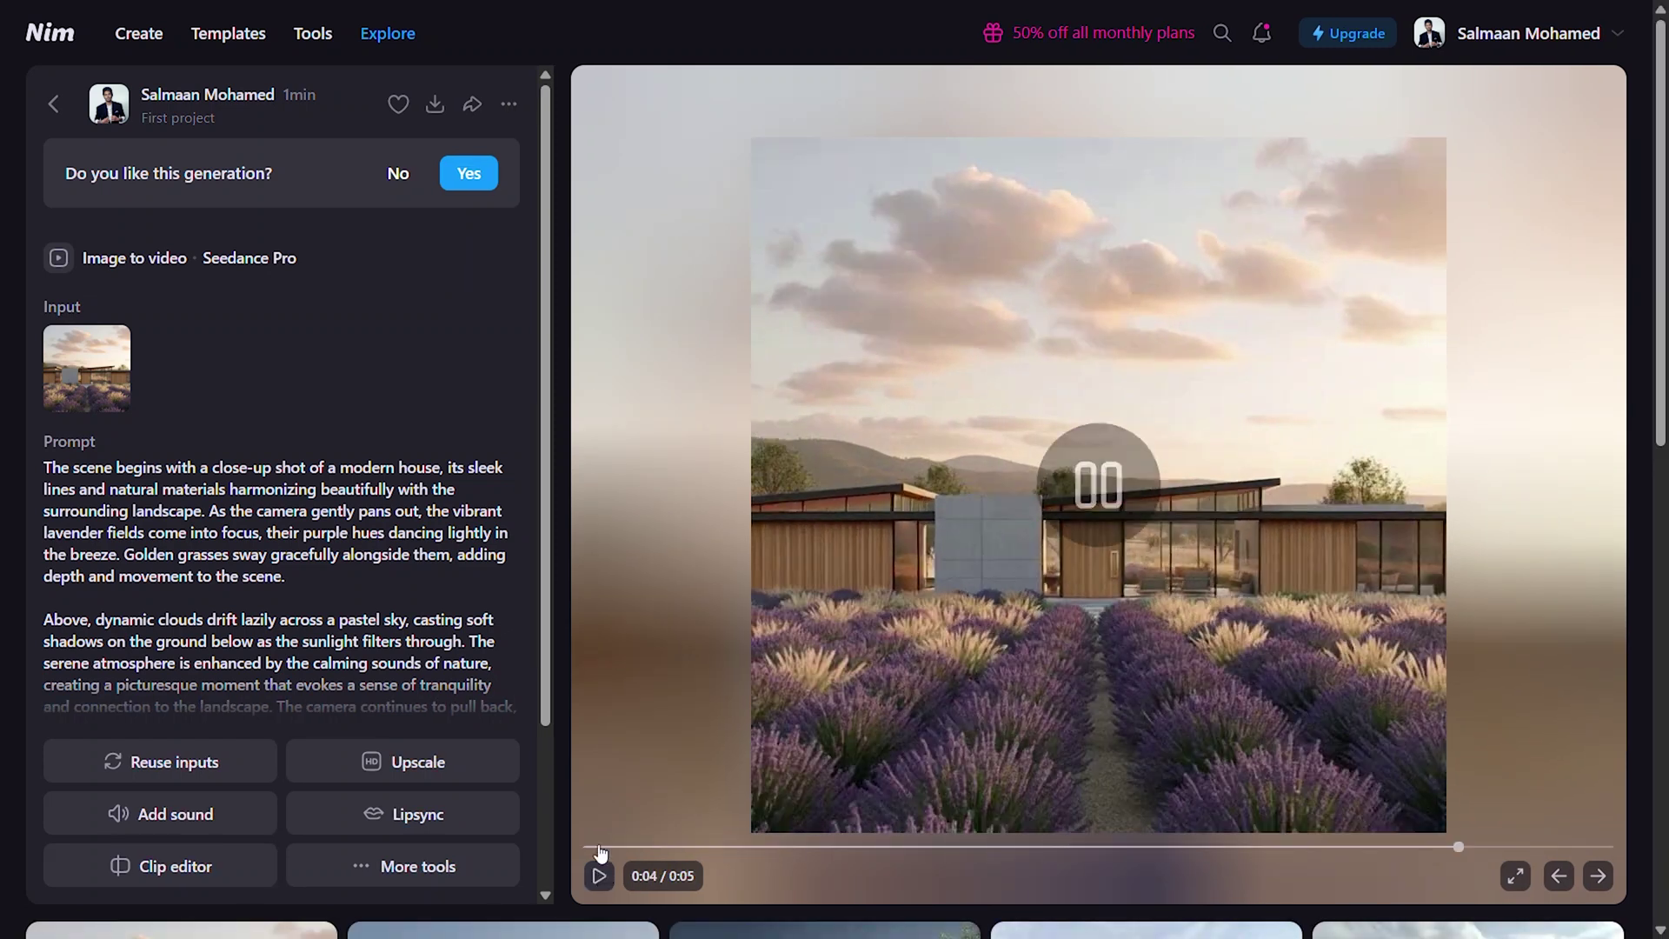
click(228, 872)
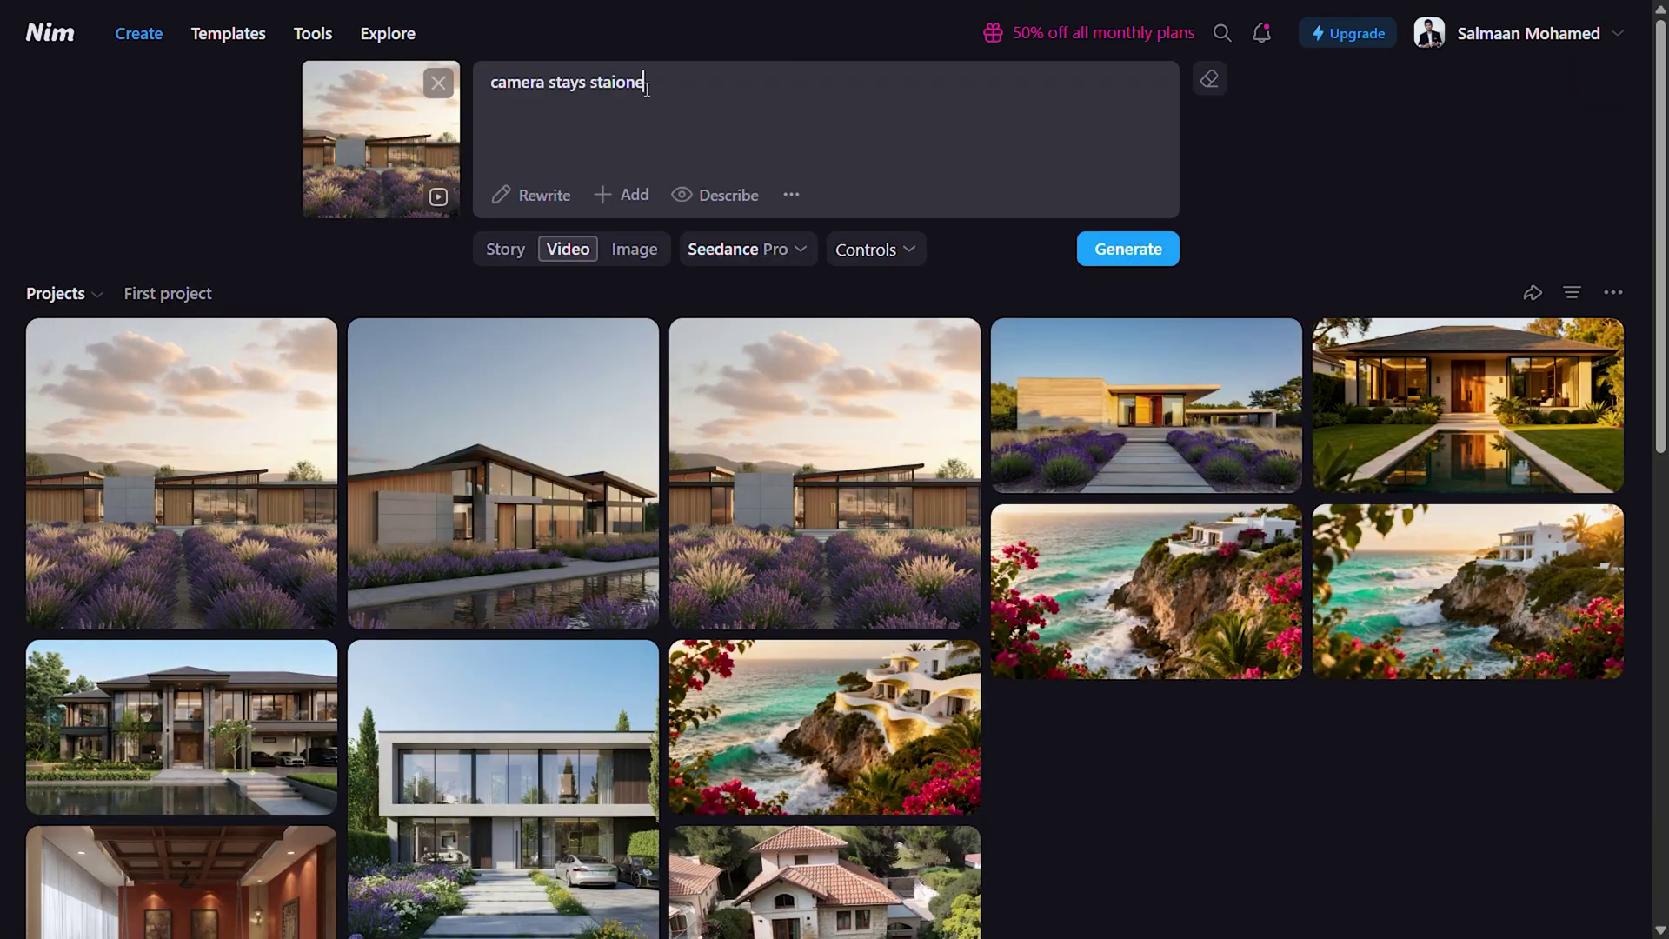
text(ary. Timelapse of evening to night. The inside of the building shows illumination. Add)
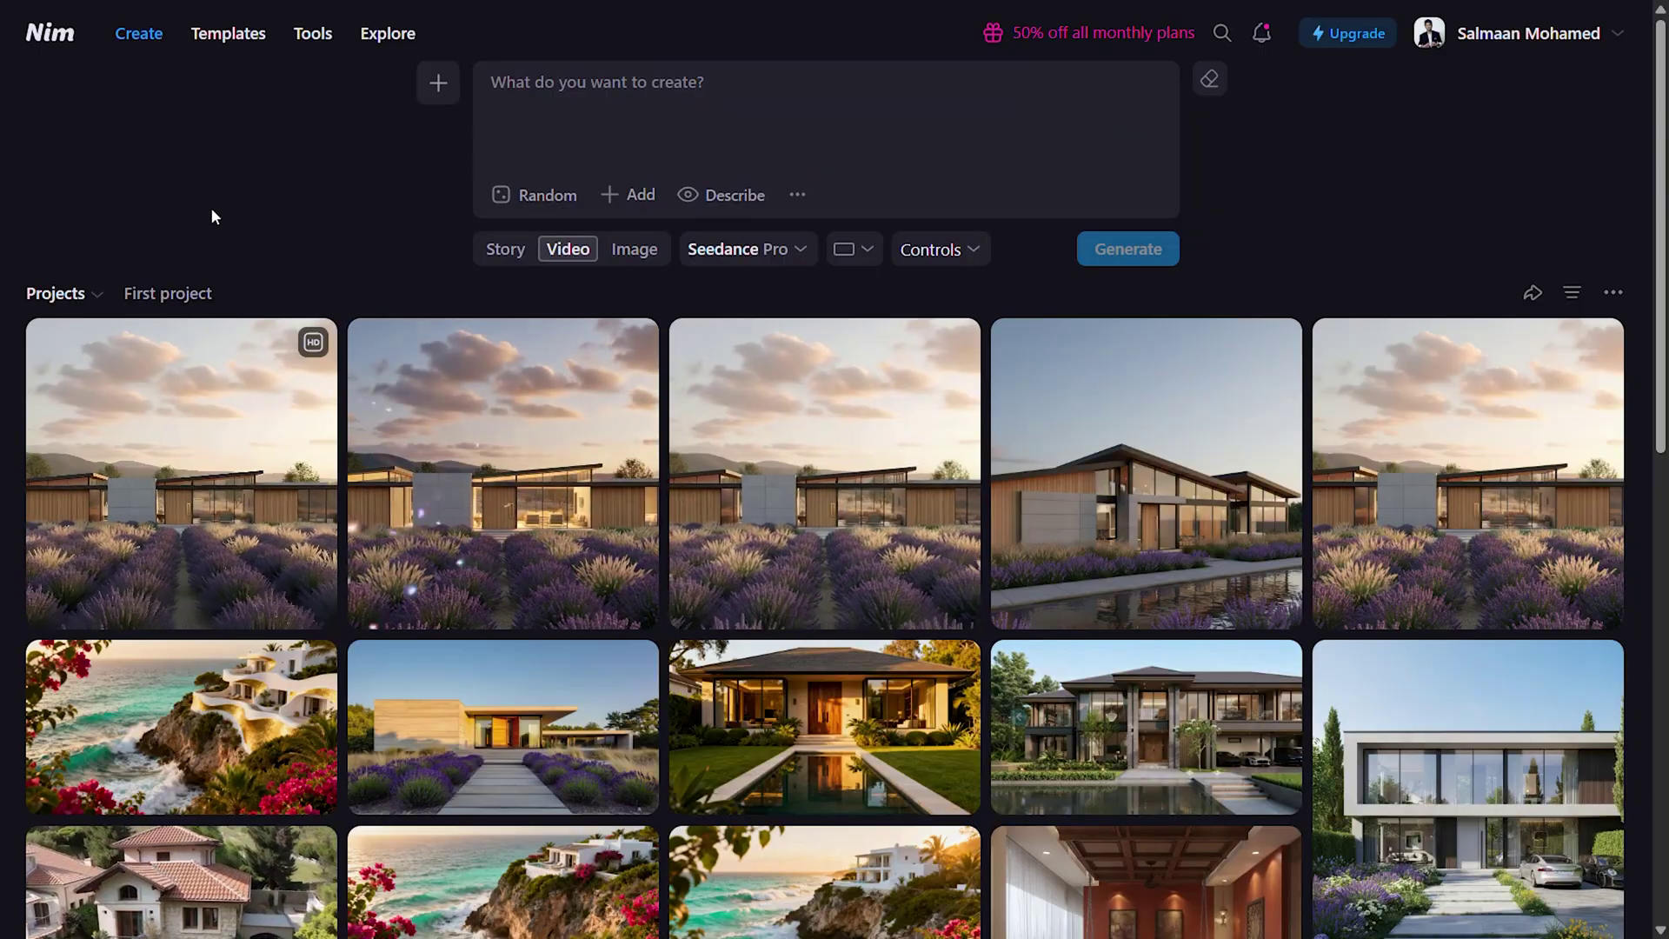
Step: Open the Drone flyover template from the Architecture and design templates
click(258, 44)
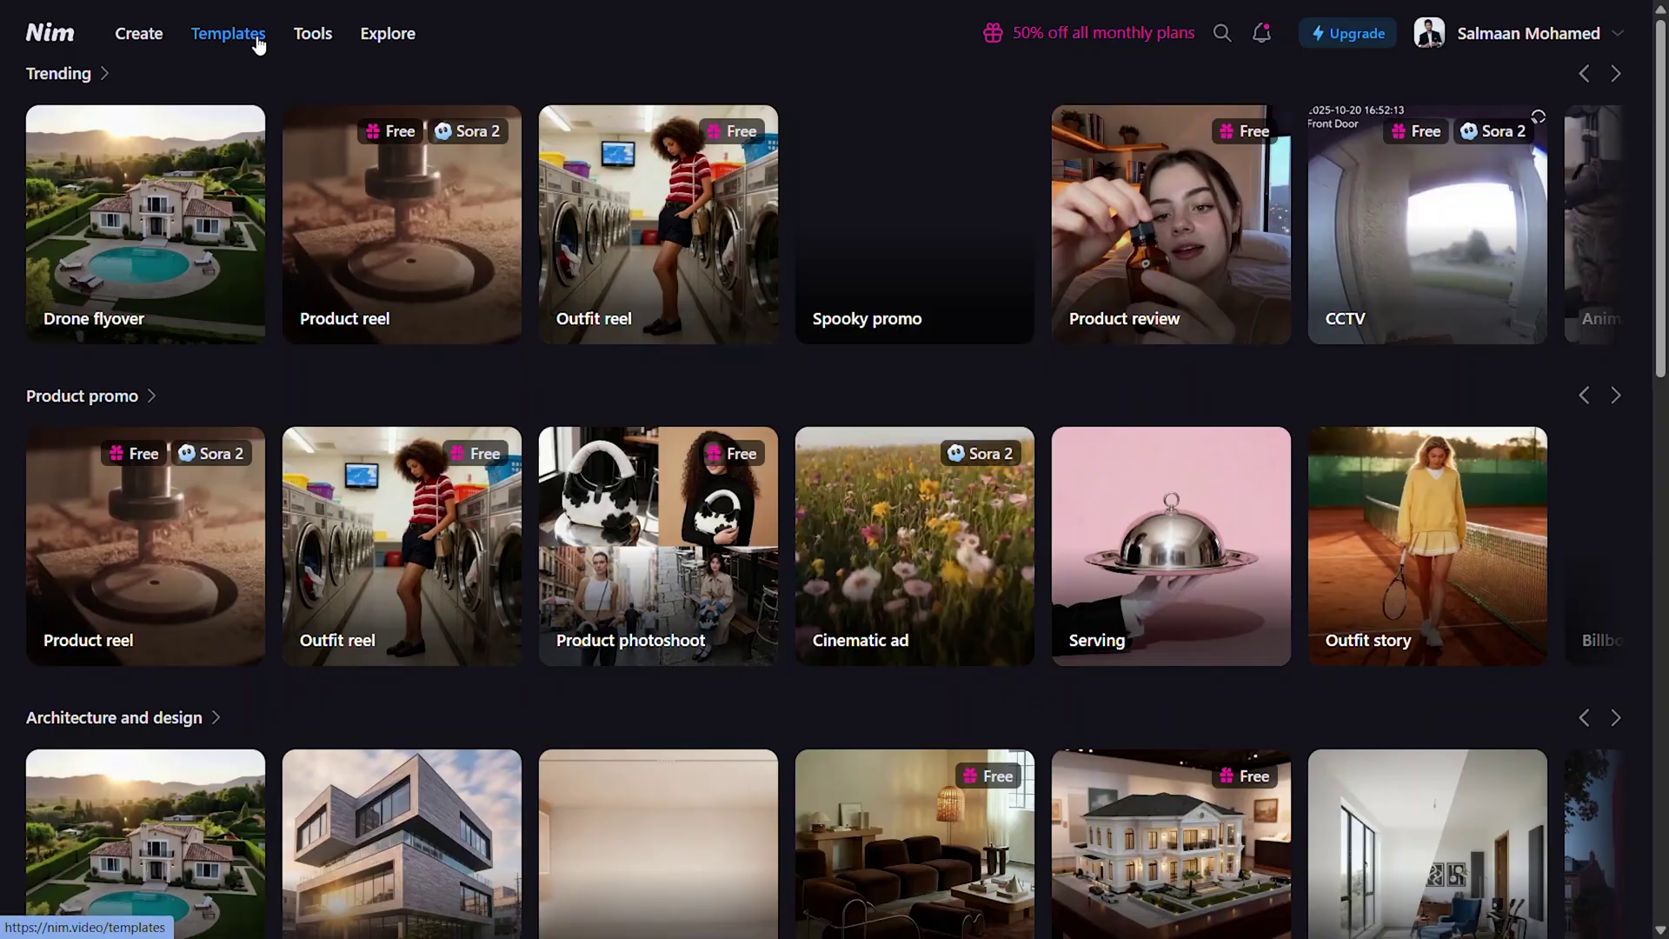
scroll(3, 306, down, 1)
scroll(3, 306, down, 6)
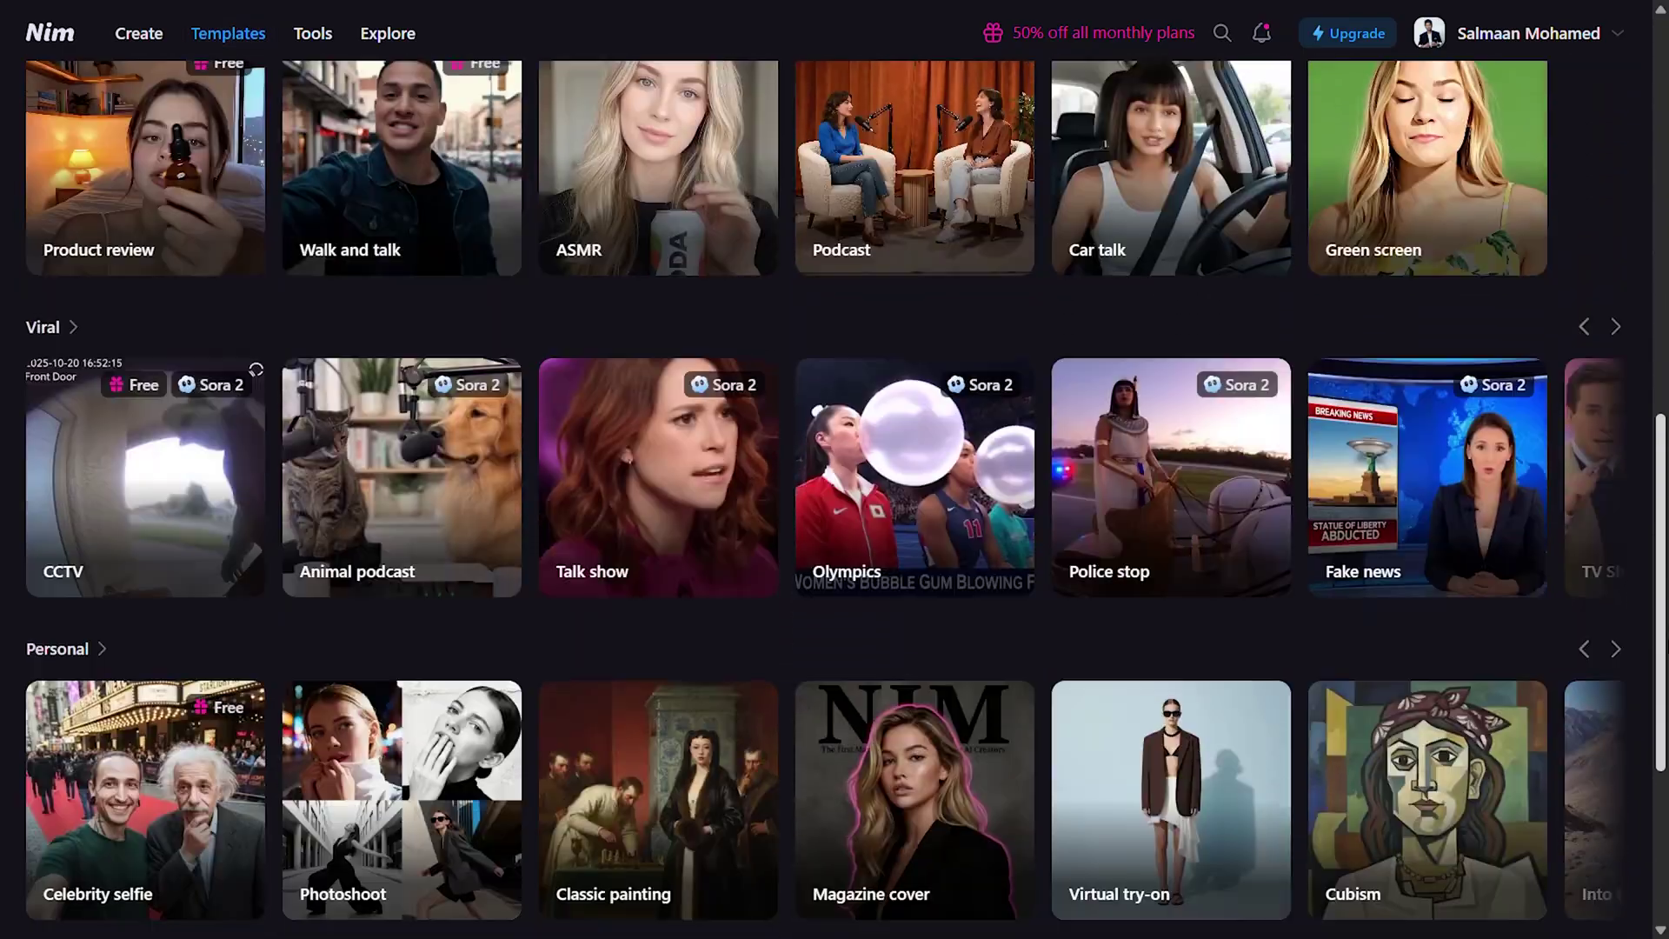
scroll(503, 300, up, 6)
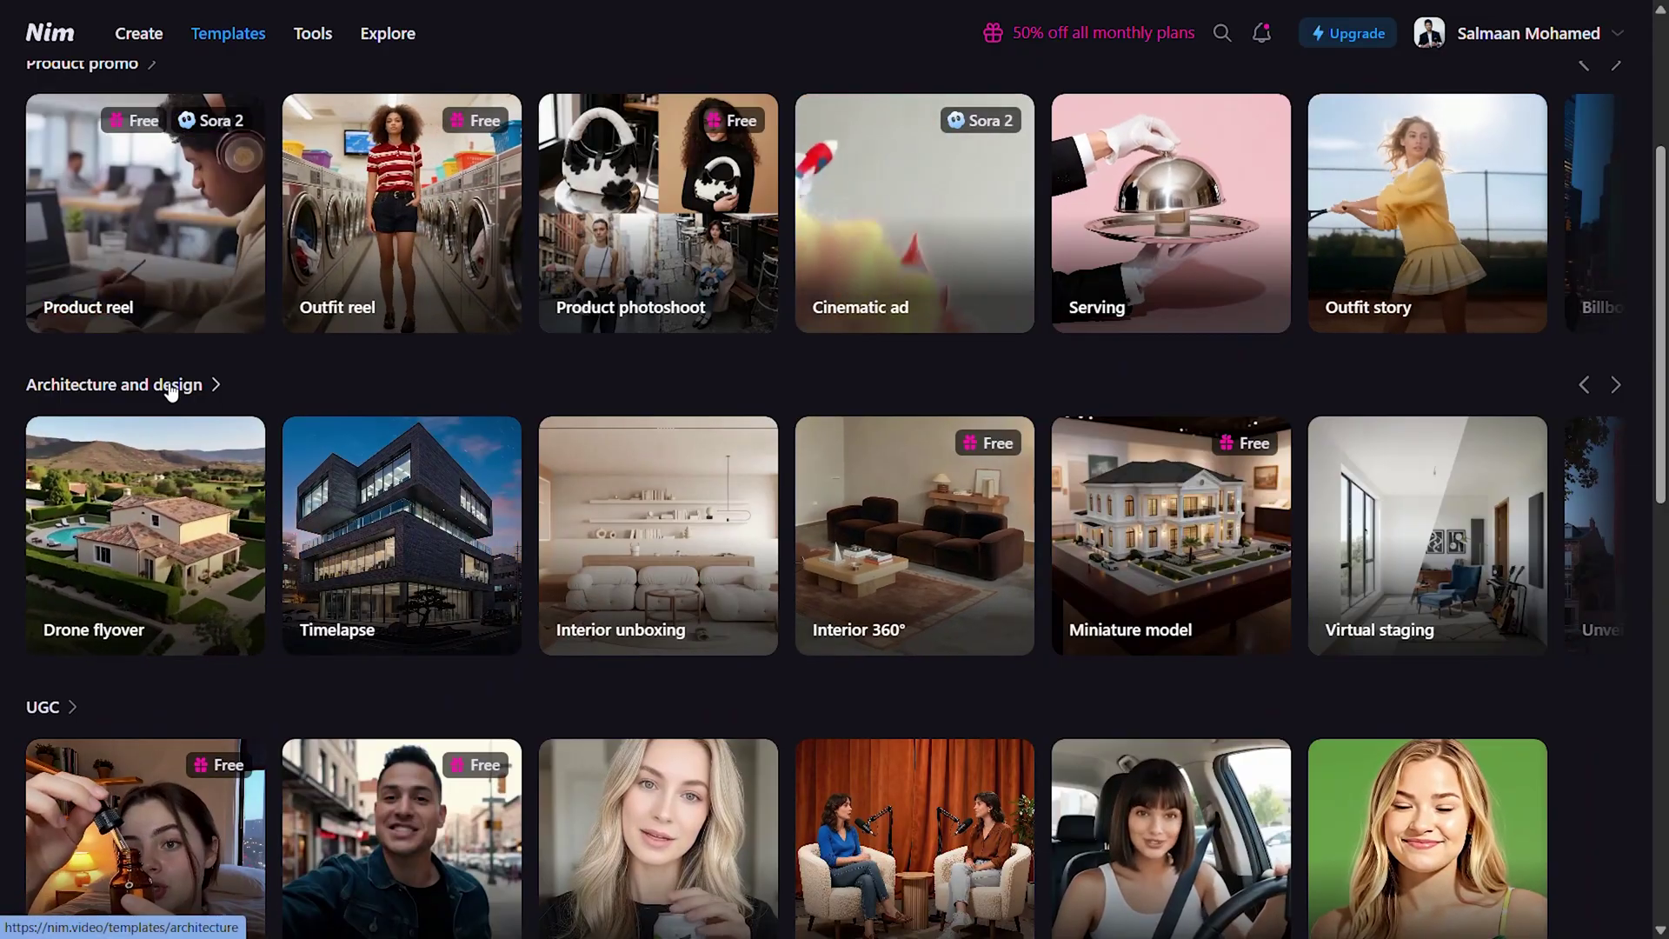
click(174, 388)
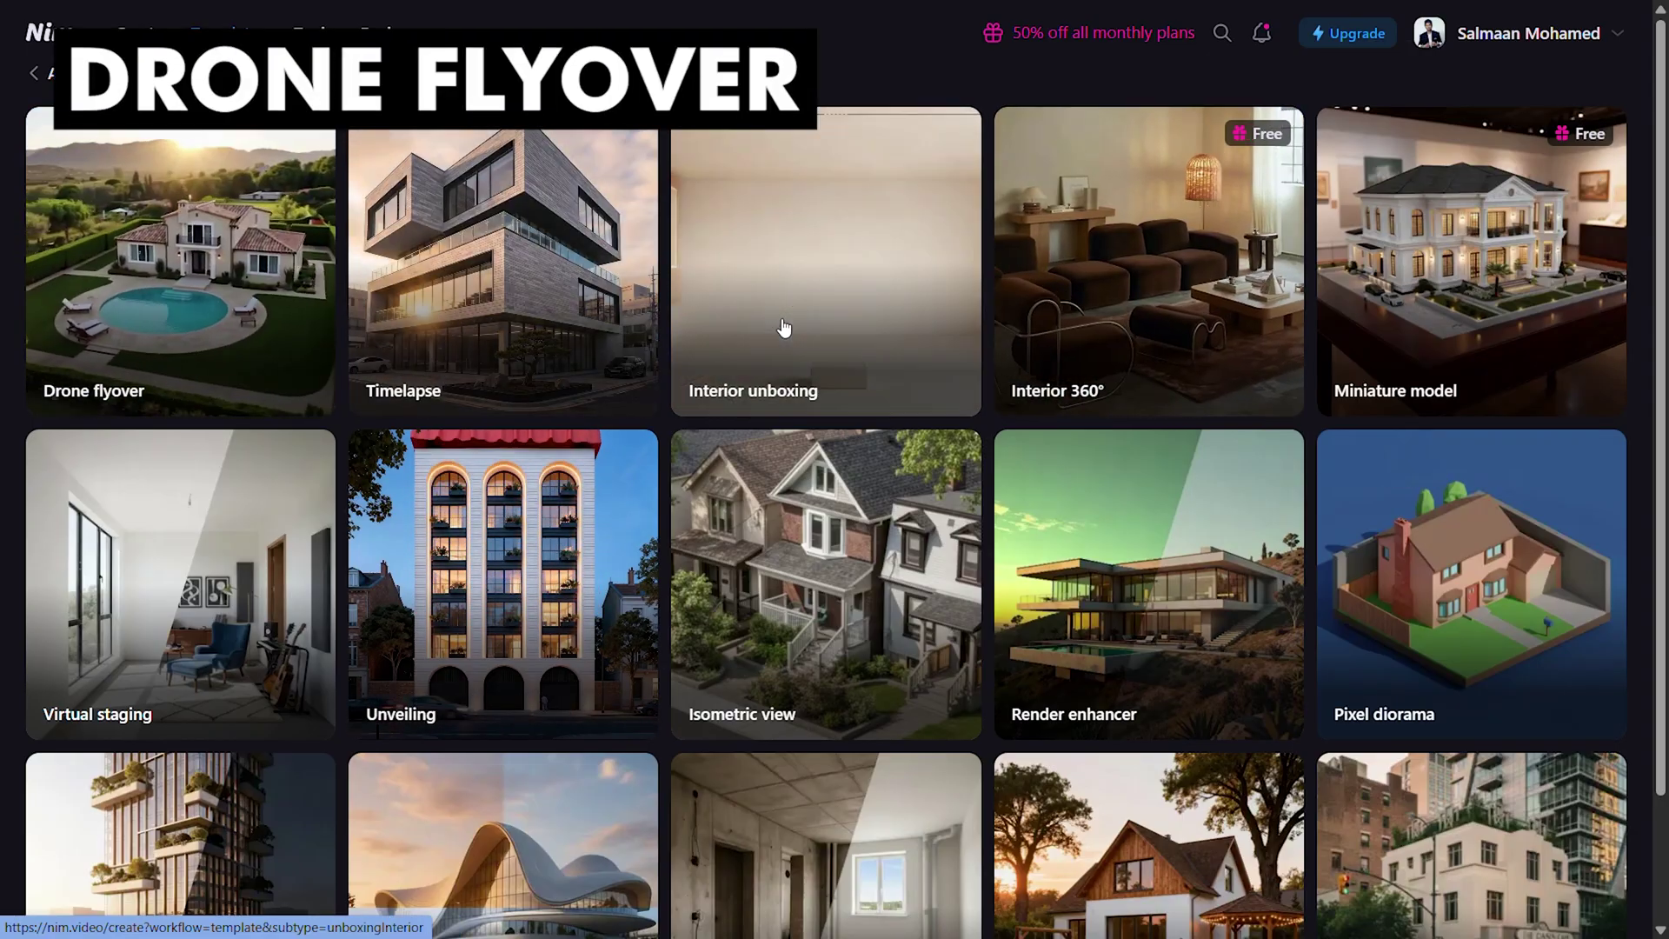
click(210, 226)
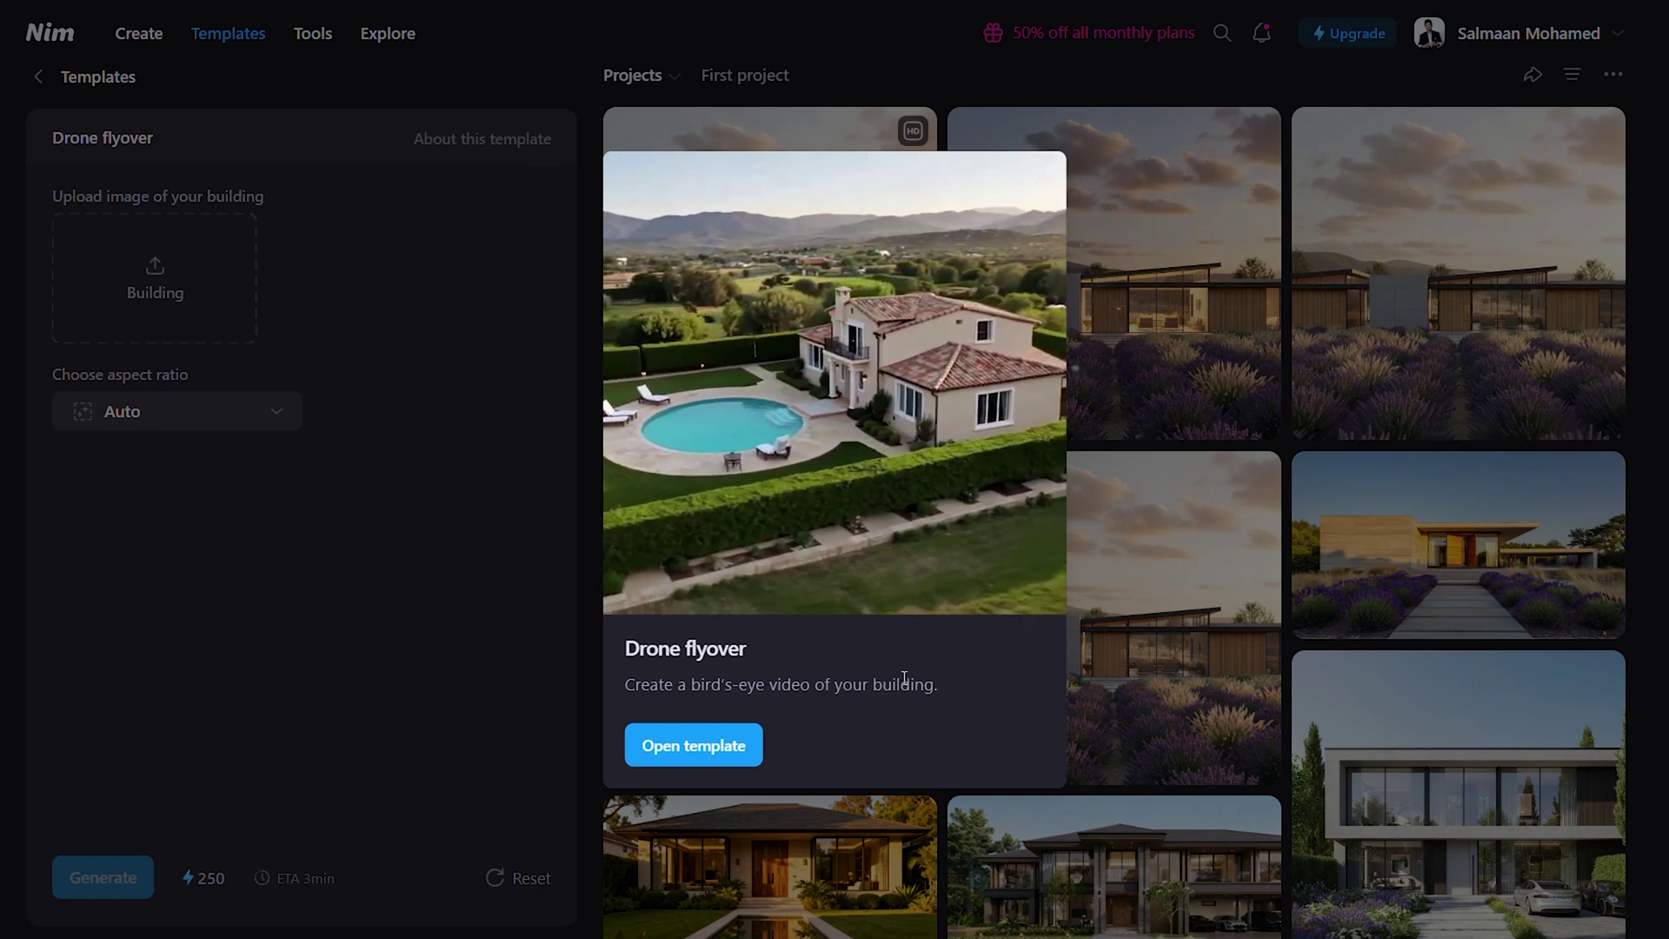
Step: Add the lavender house image, keep Auto aspect ratio, generate the flyover, and view it full screen
click(740, 750)
click(1118, 626)
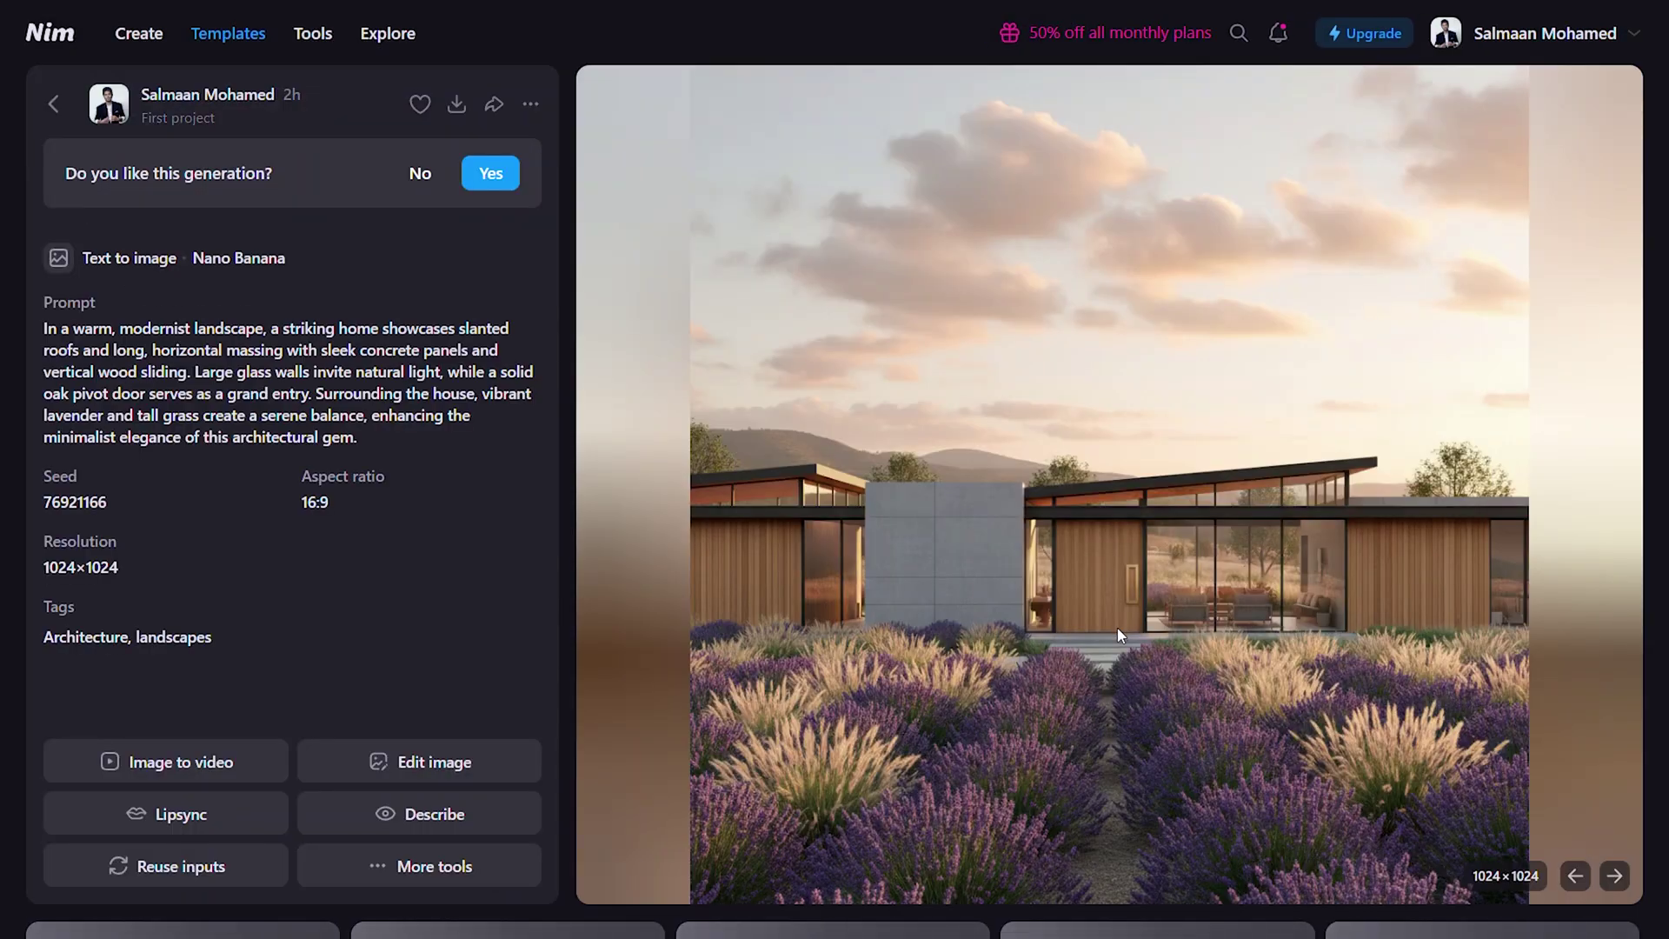
key(Escape)
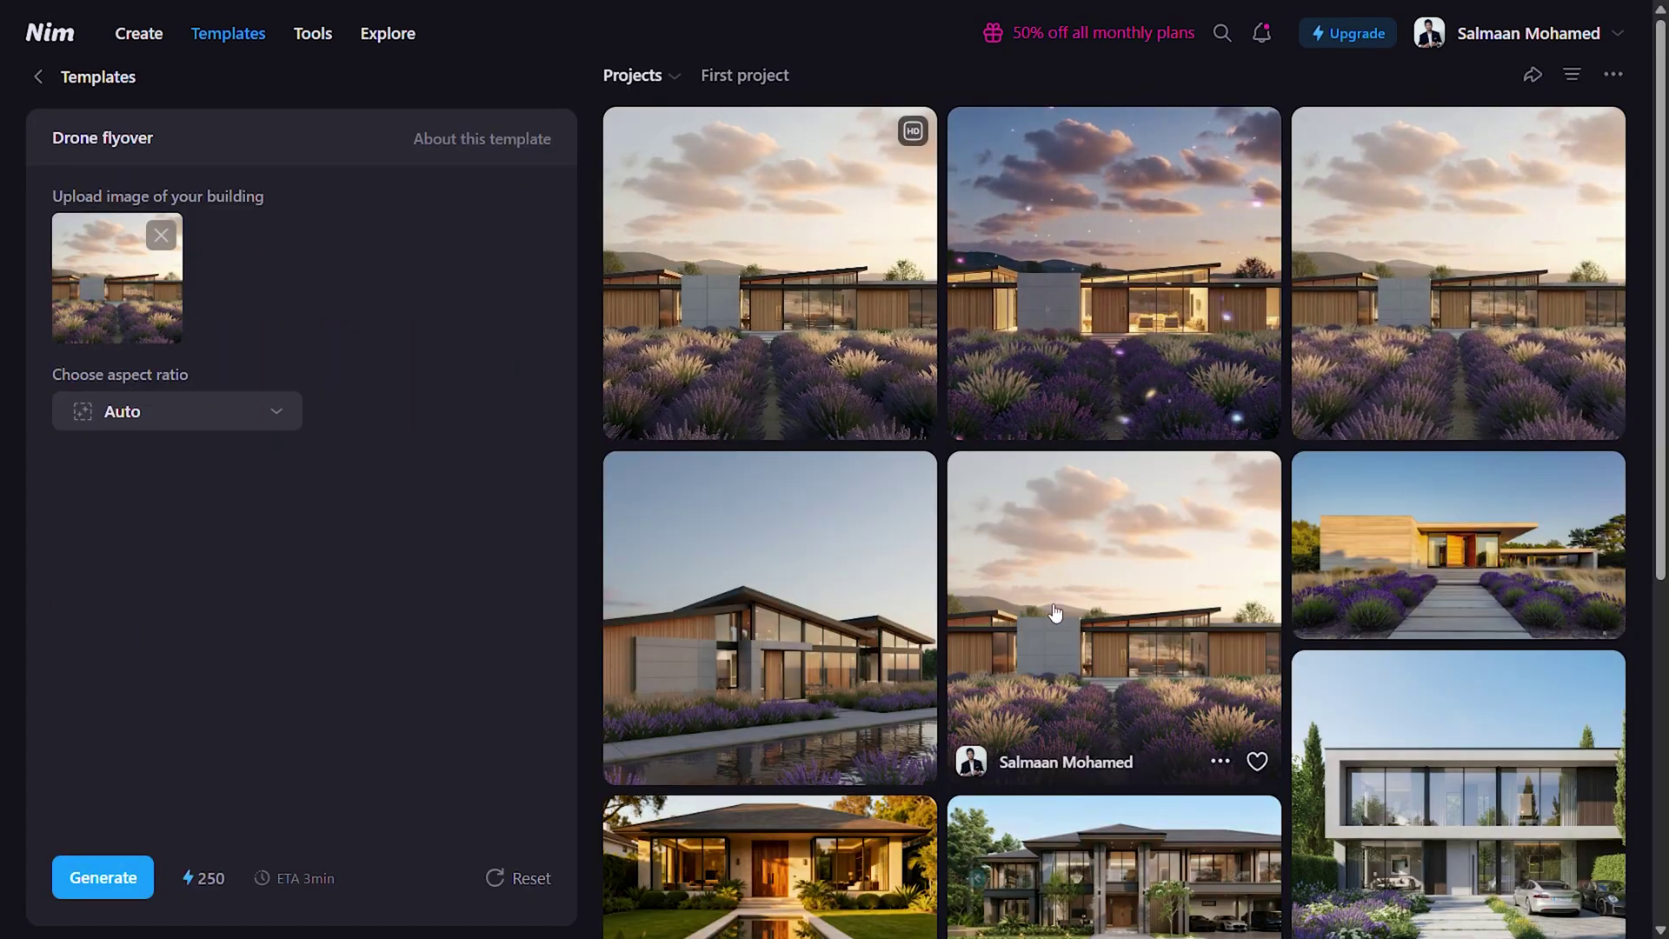
click(276, 414)
click(274, 408)
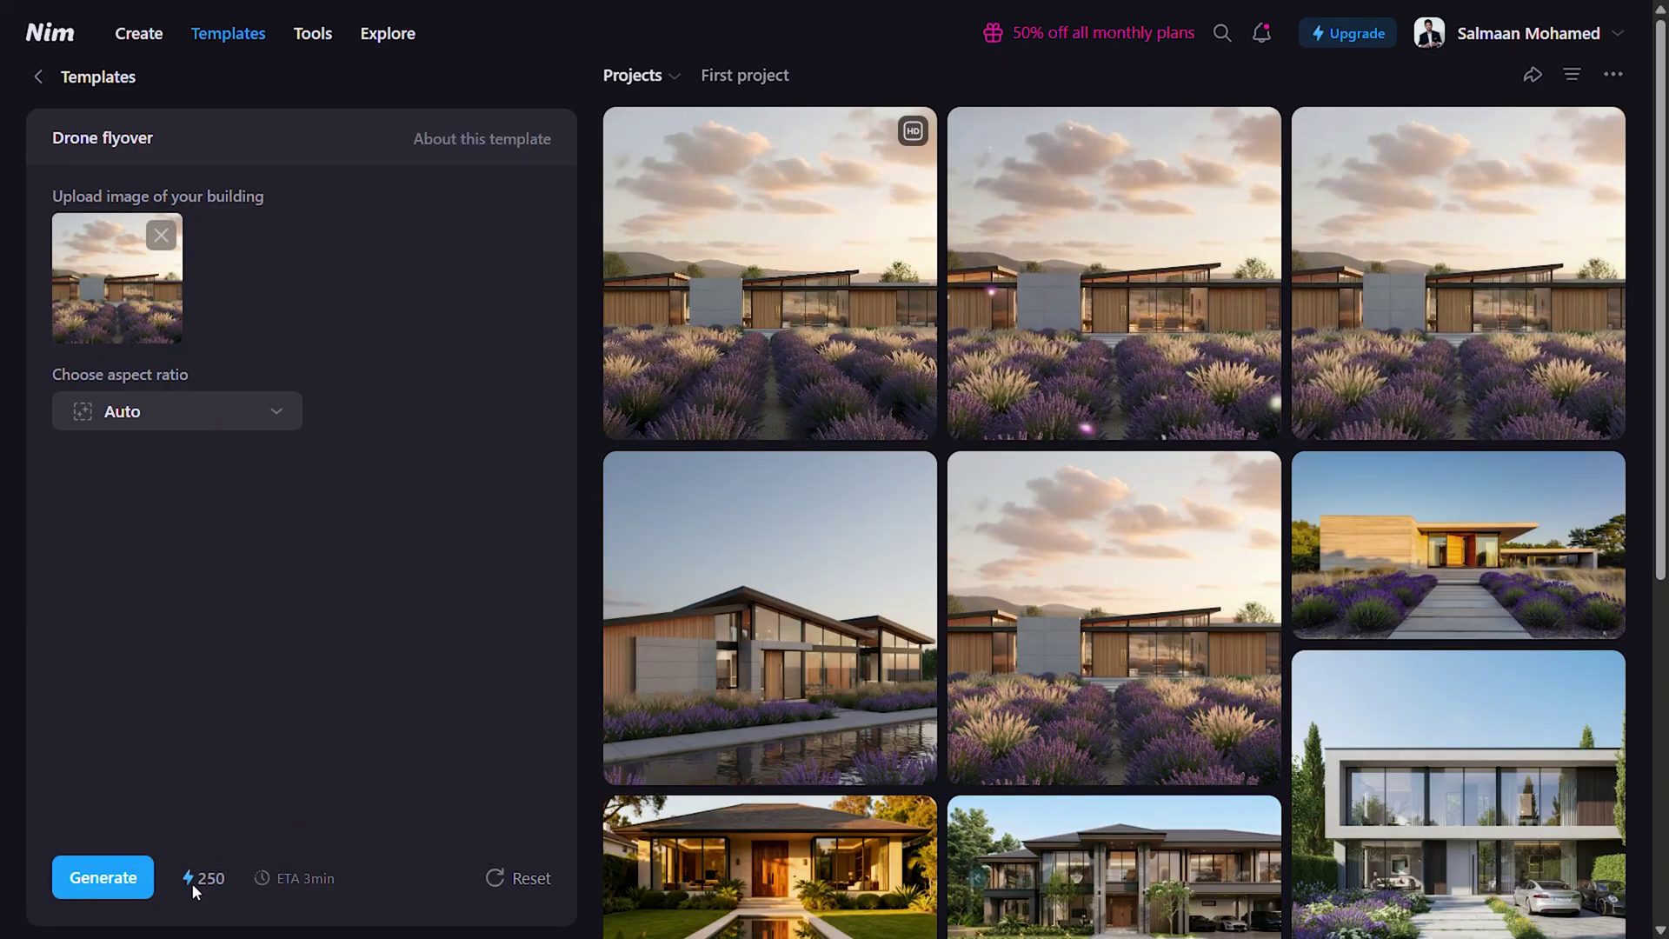
click(103, 878)
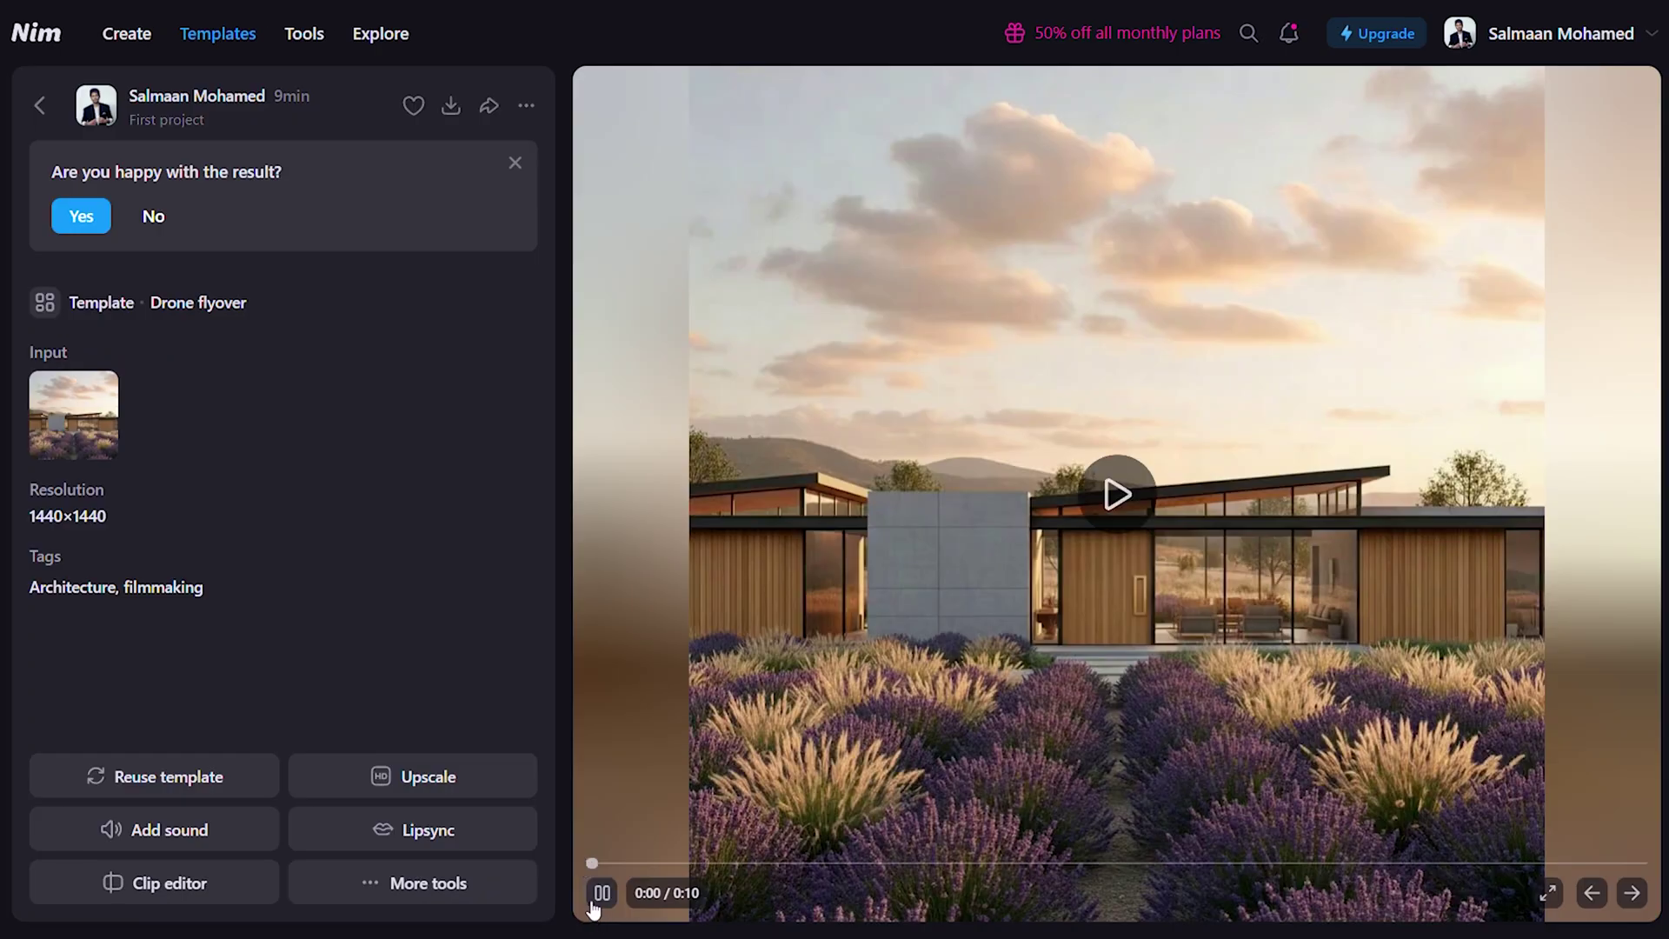
click(1548, 895)
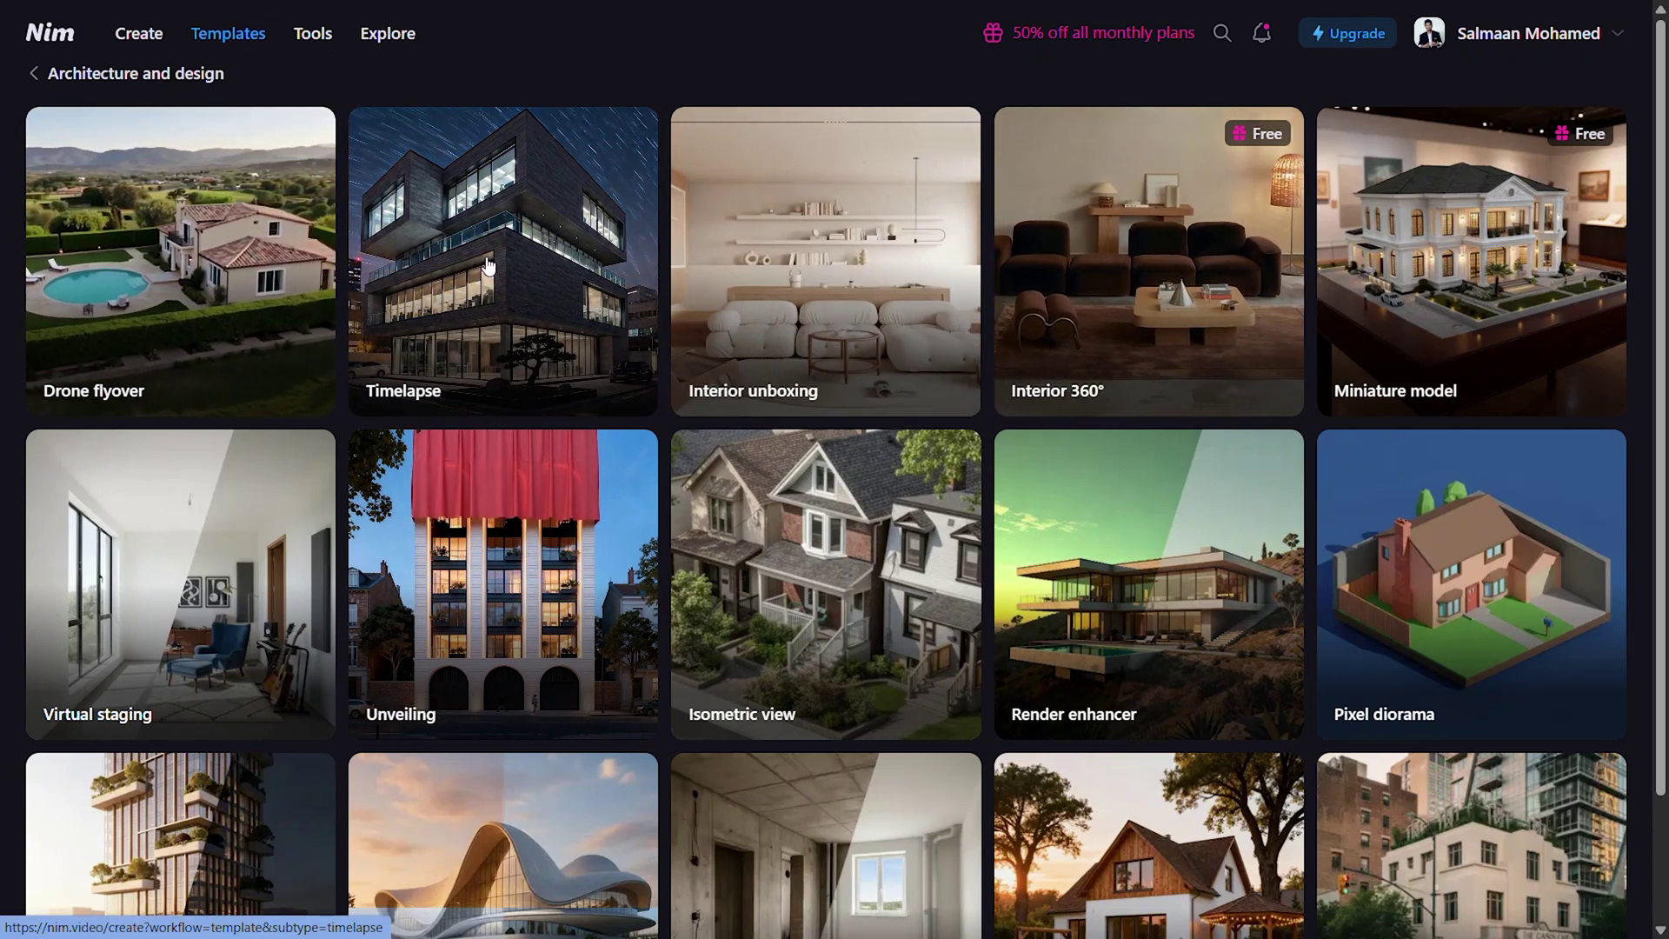
Step: Generate a 16:9 Day and night Timelapse video of the glass building
click(488, 265)
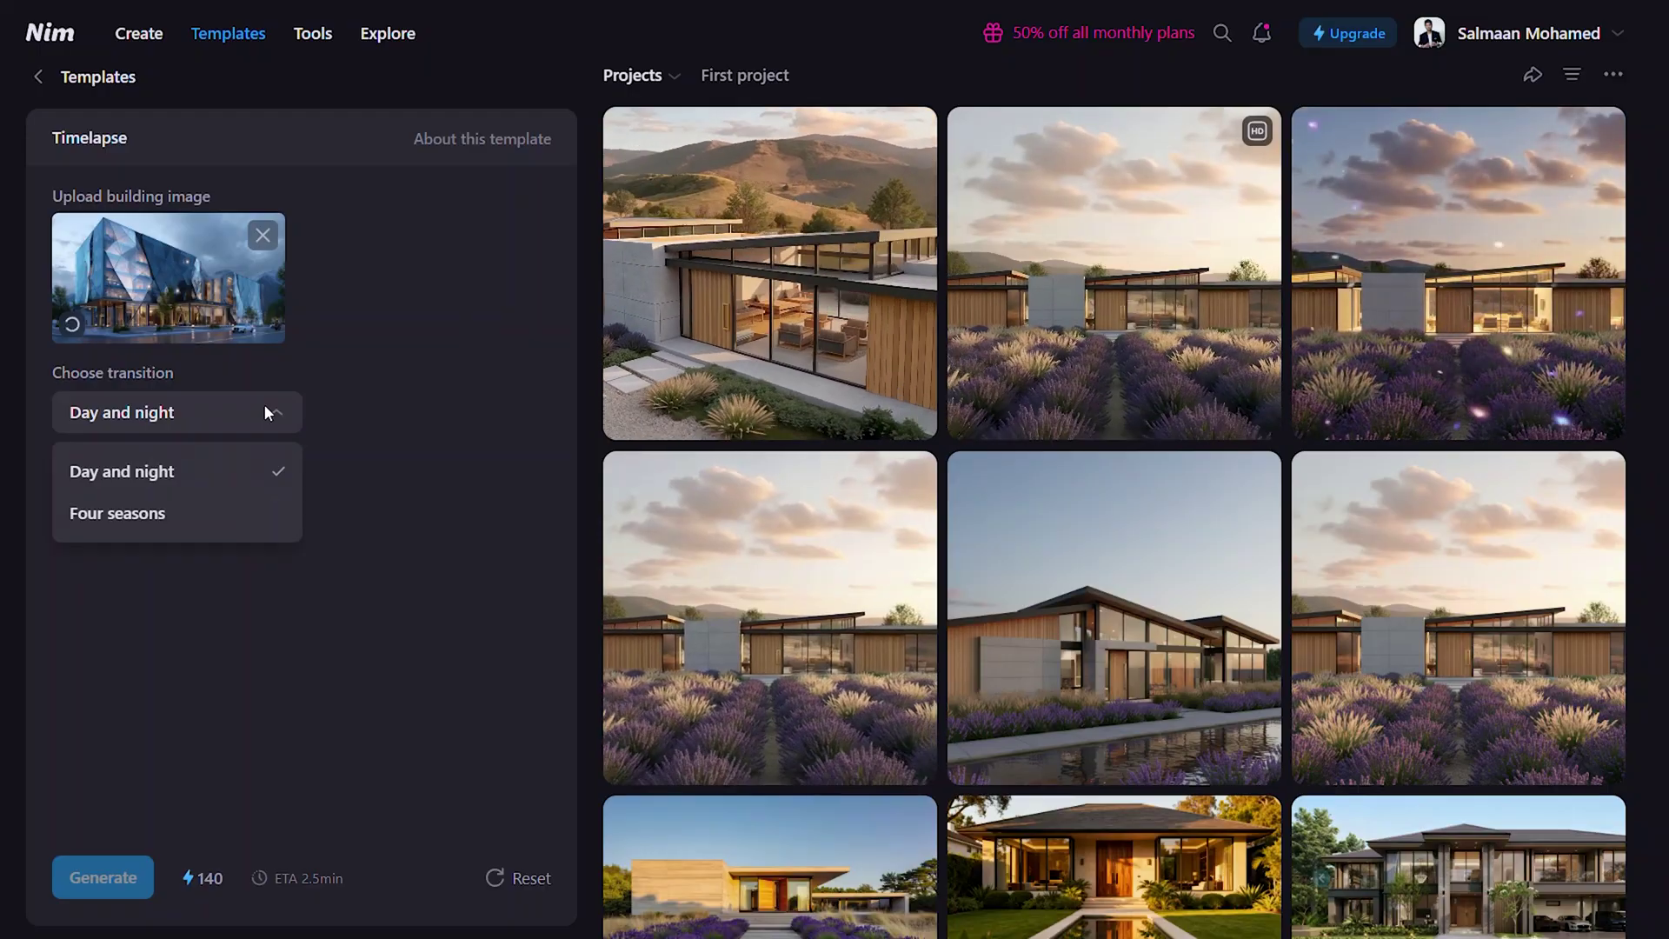
click(291, 497)
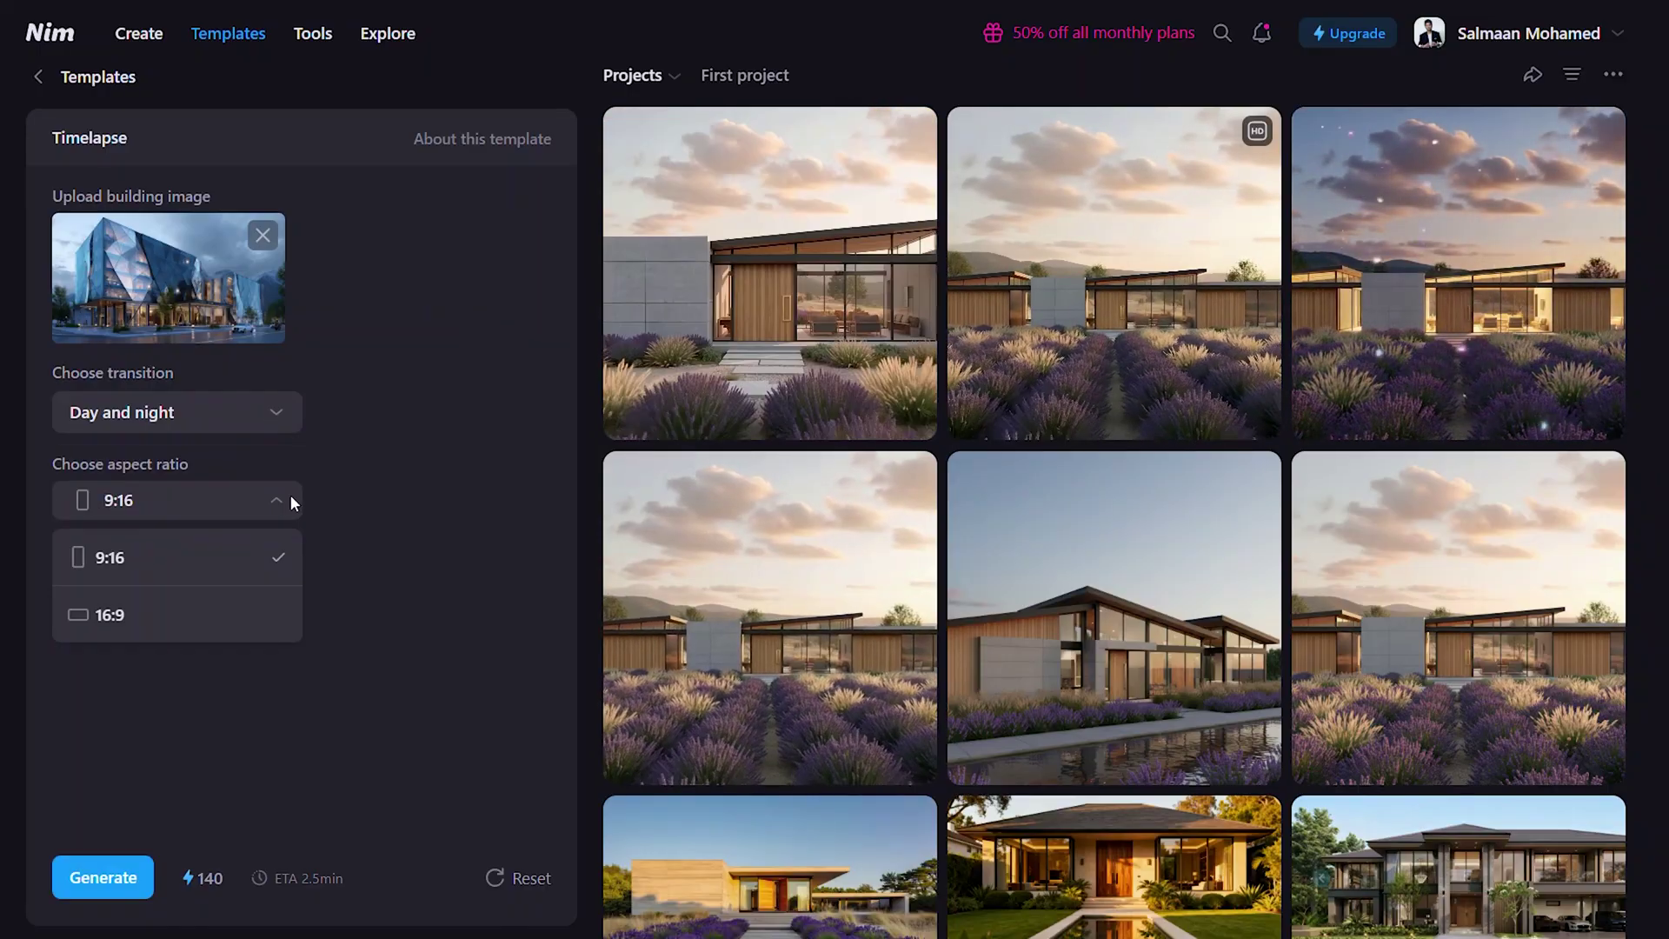
click(219, 619)
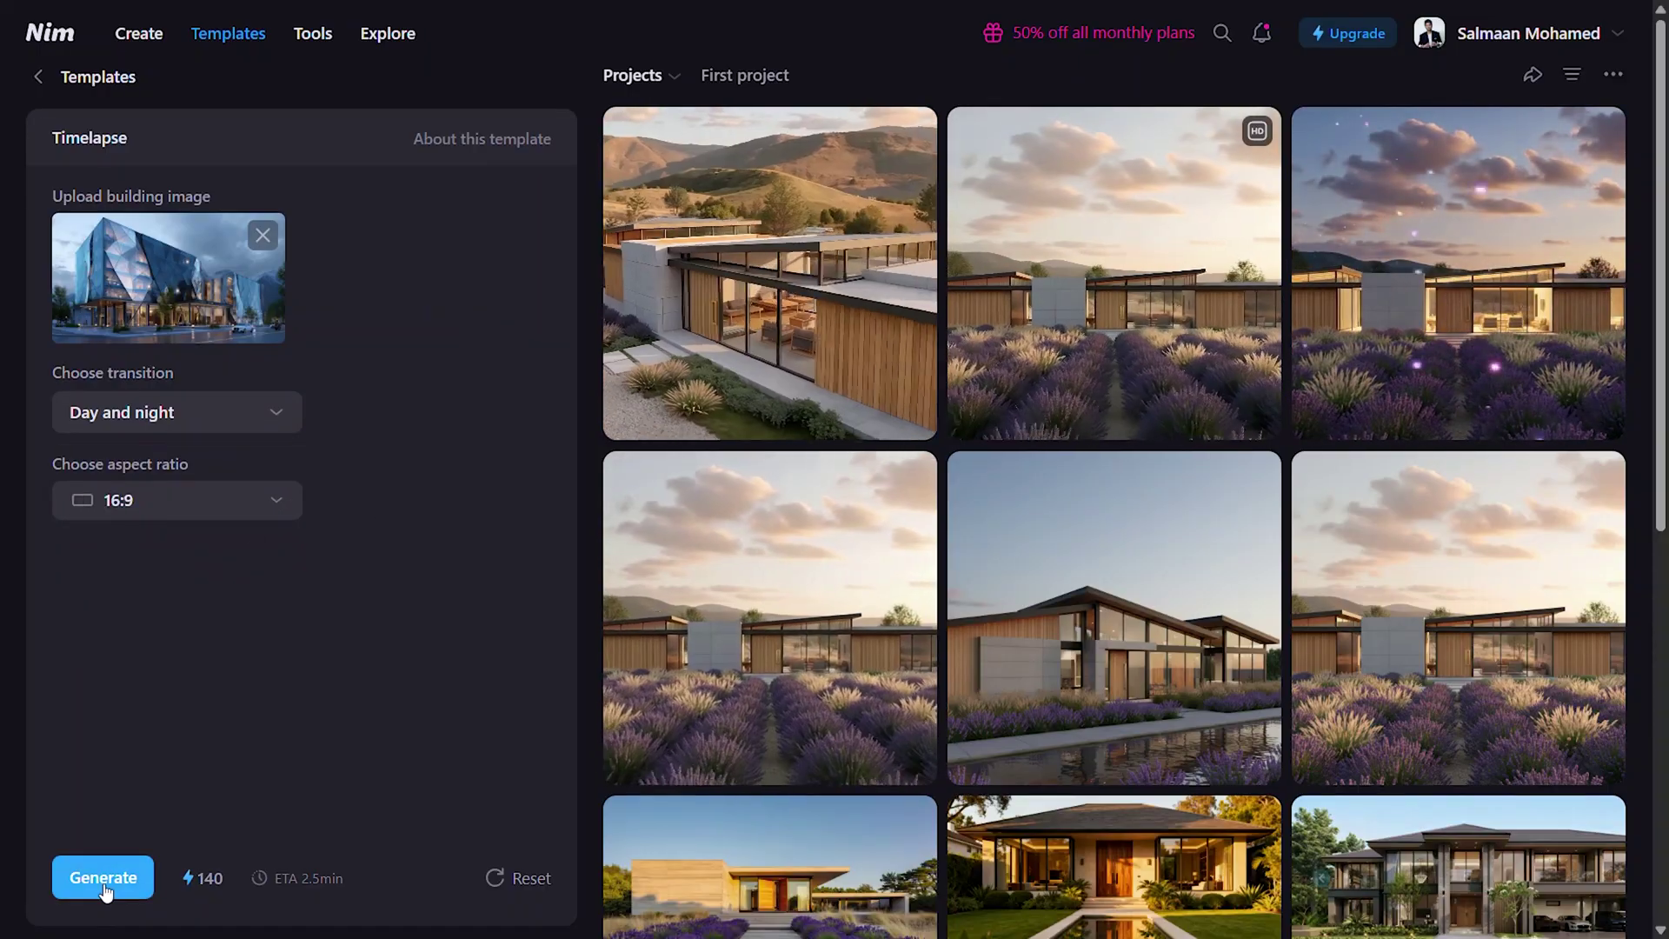
click(103, 887)
Step: Generate a Four seasons timelapse and watch the winter glass-building result full screen
click(176, 412)
click(142, 518)
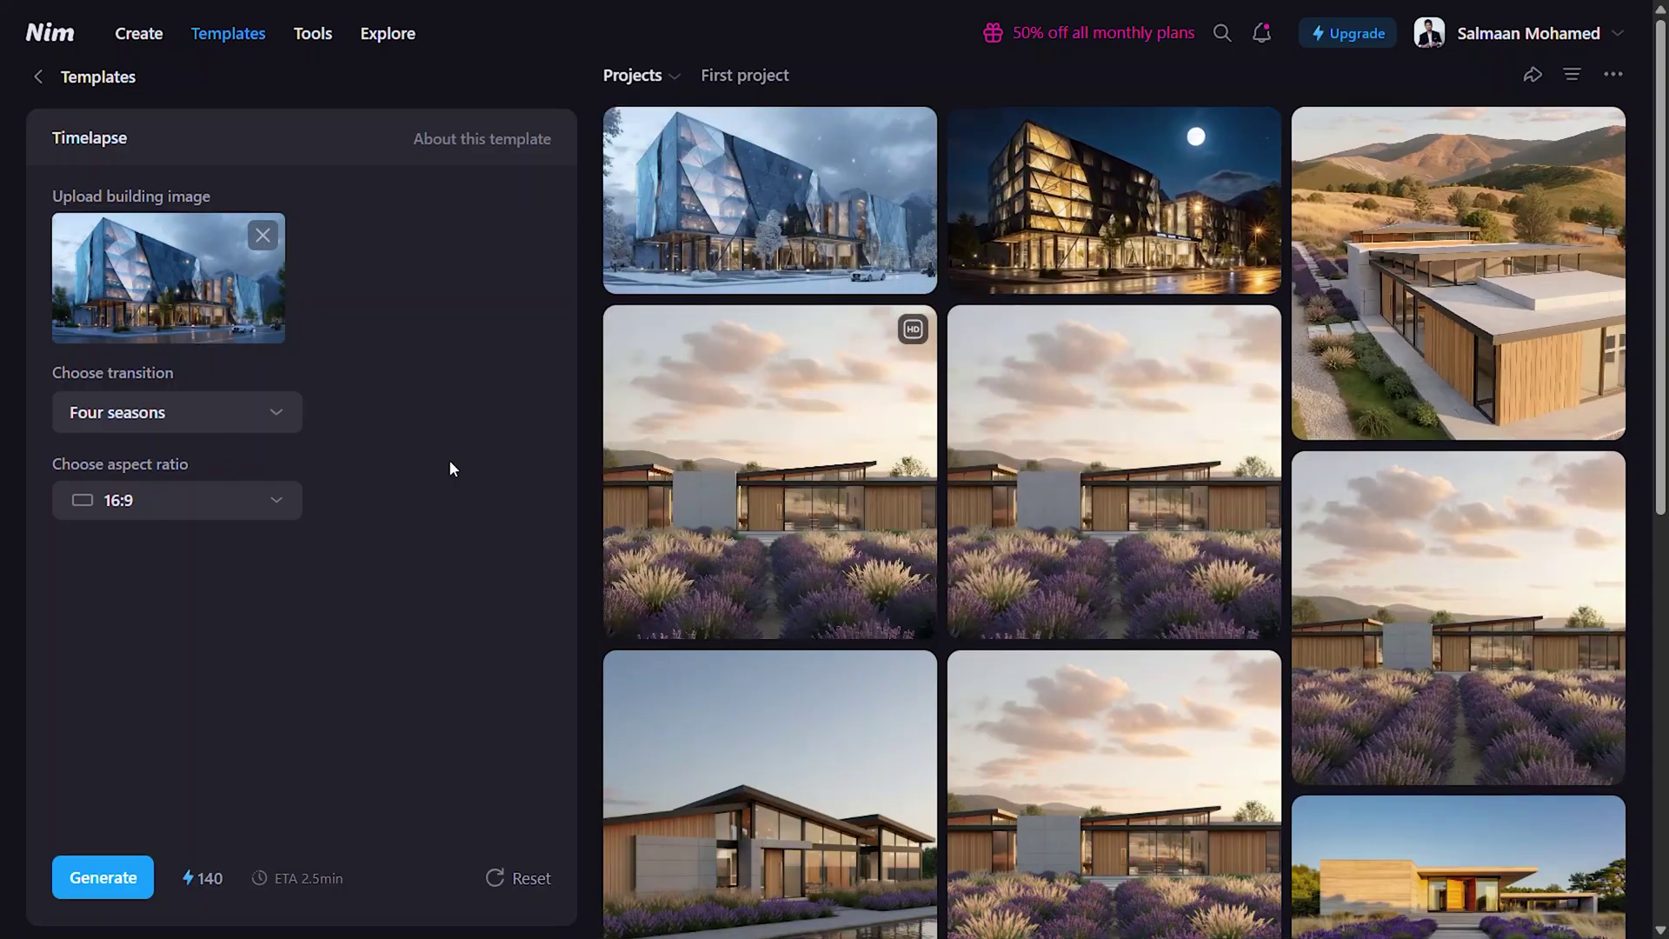
click(1127, 164)
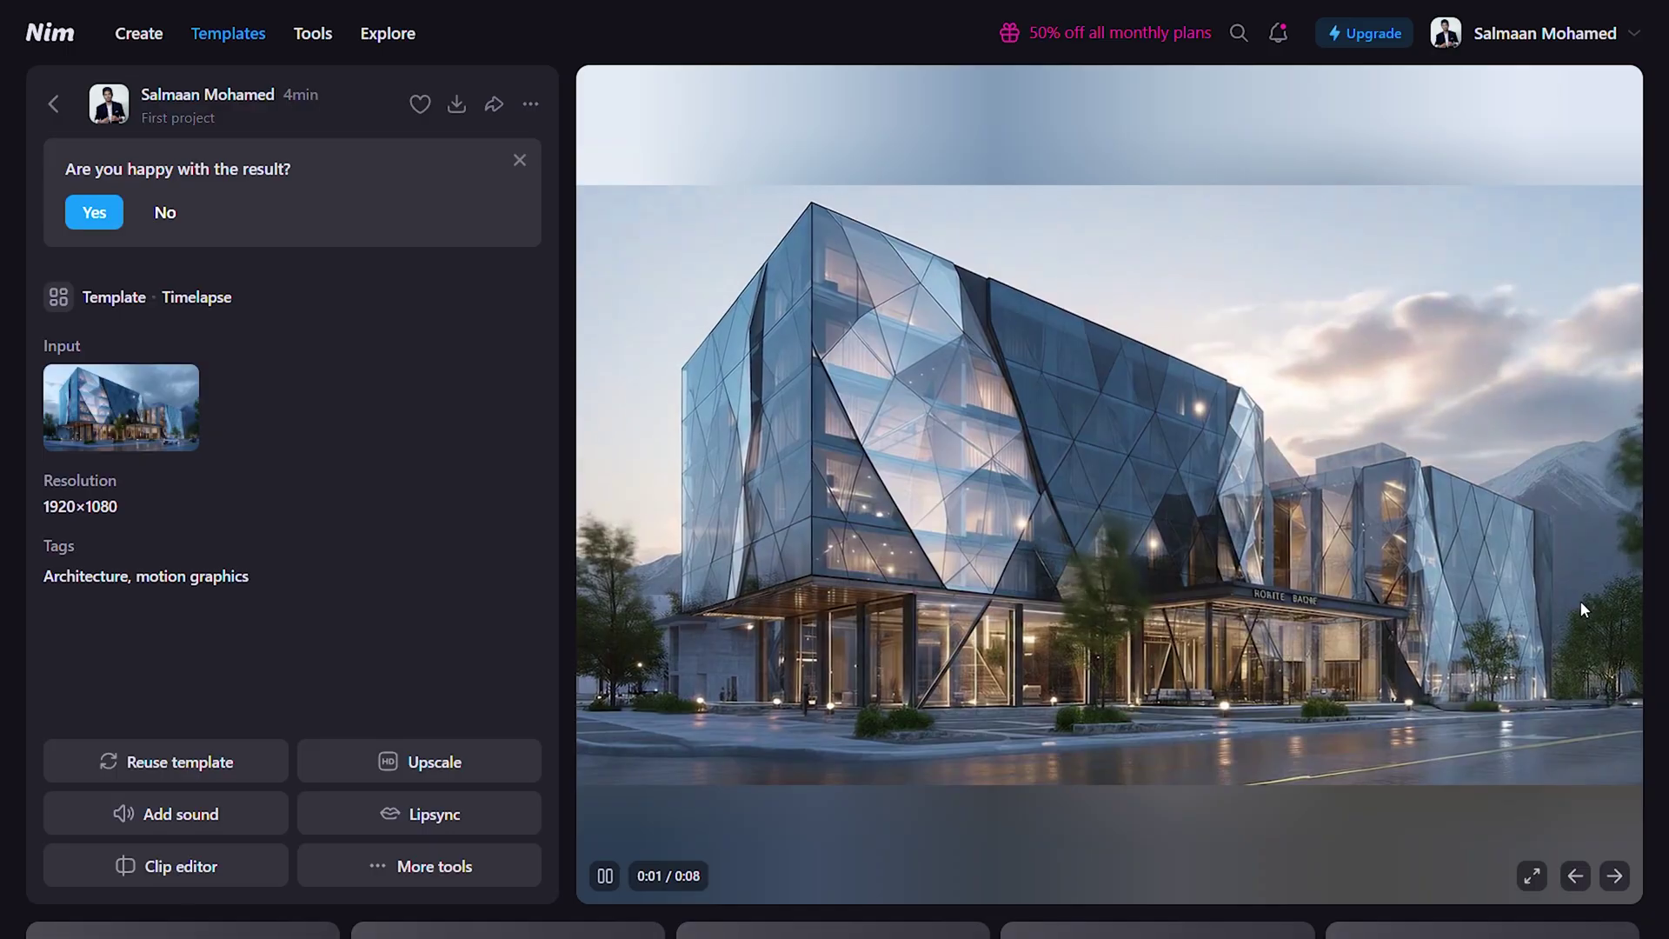
double_click(1581, 602)
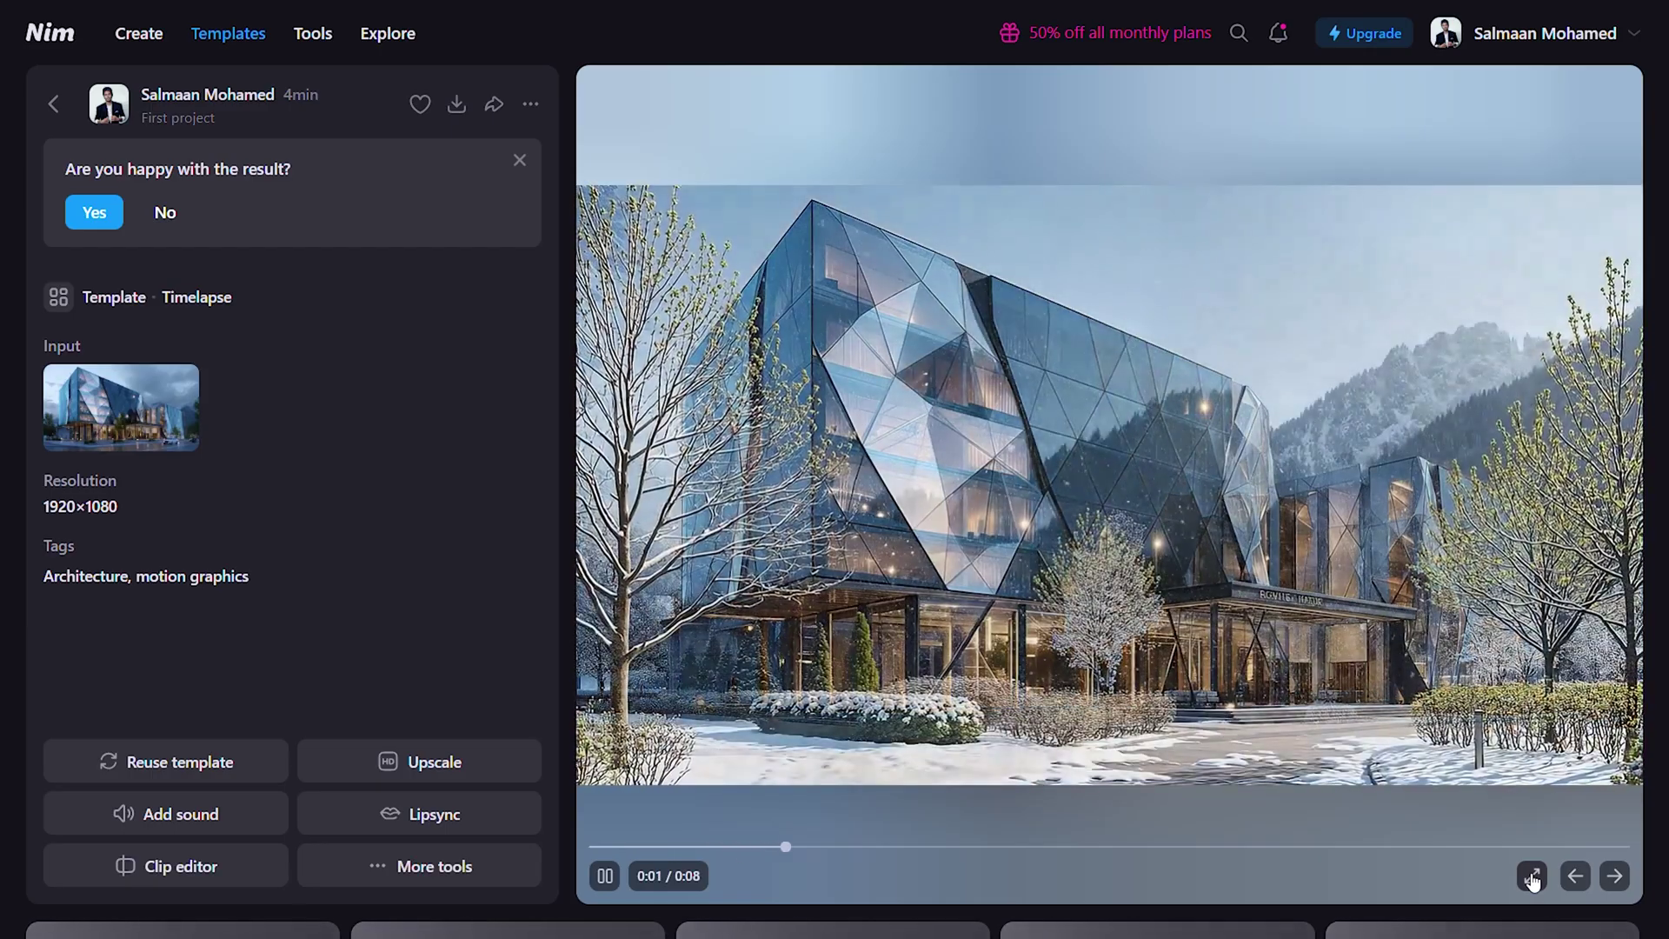
click(1532, 876)
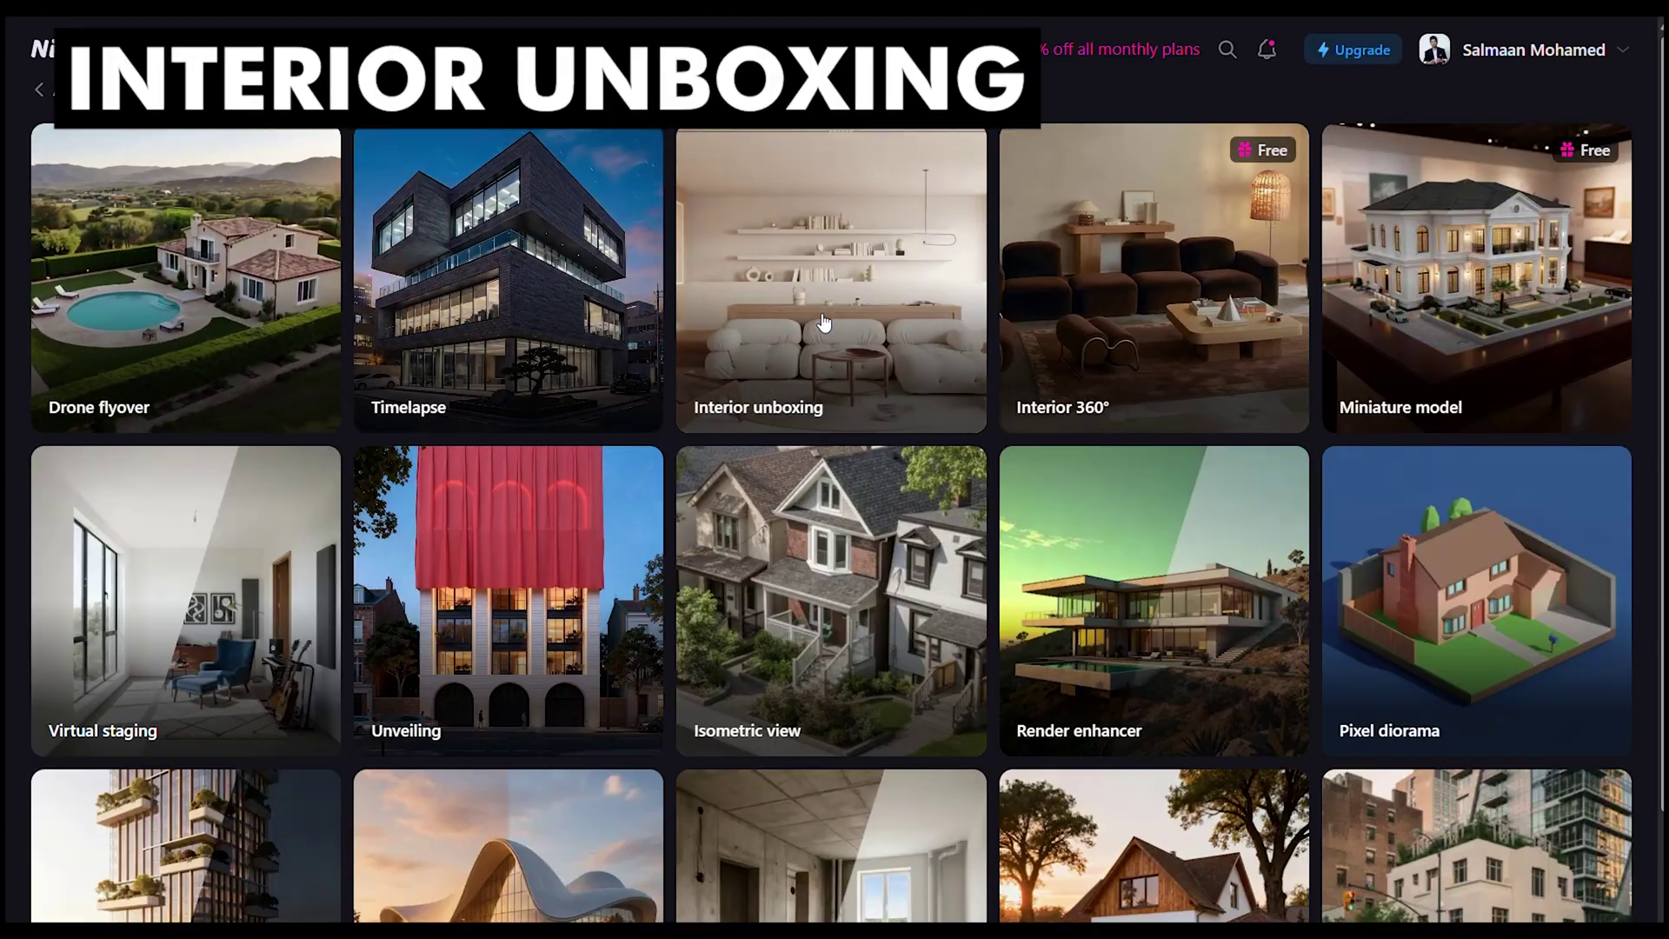
Step: Generate Interior unboxing and Interior 360° videos, watching the unboxing result full screen
click(825, 323)
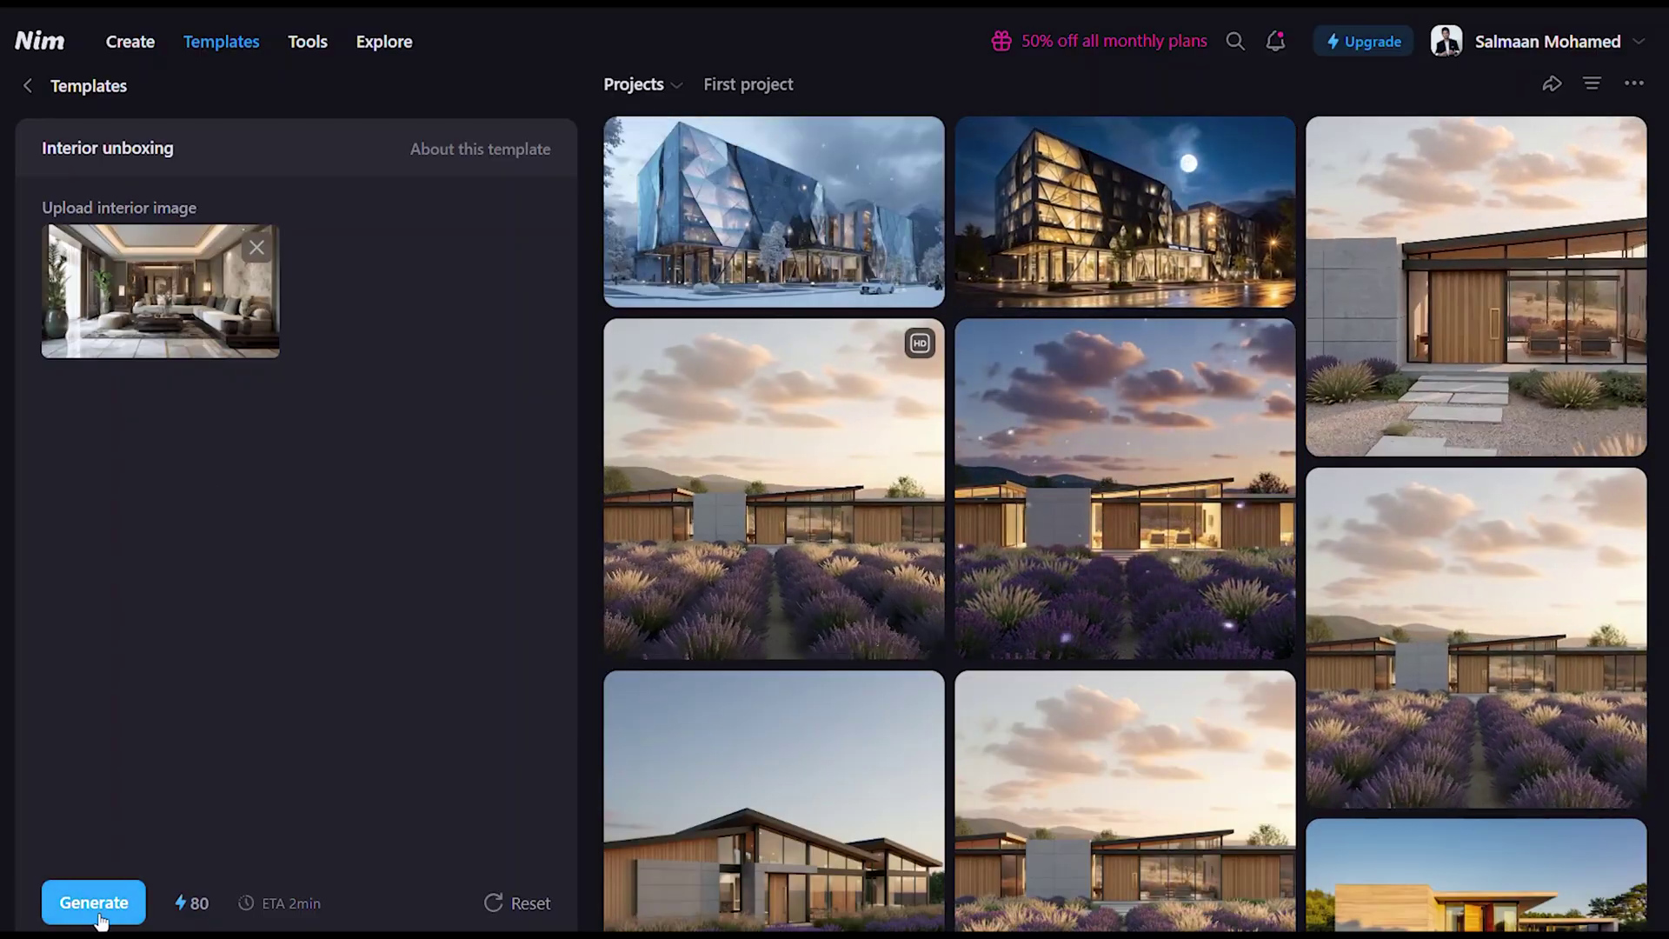
click(94, 904)
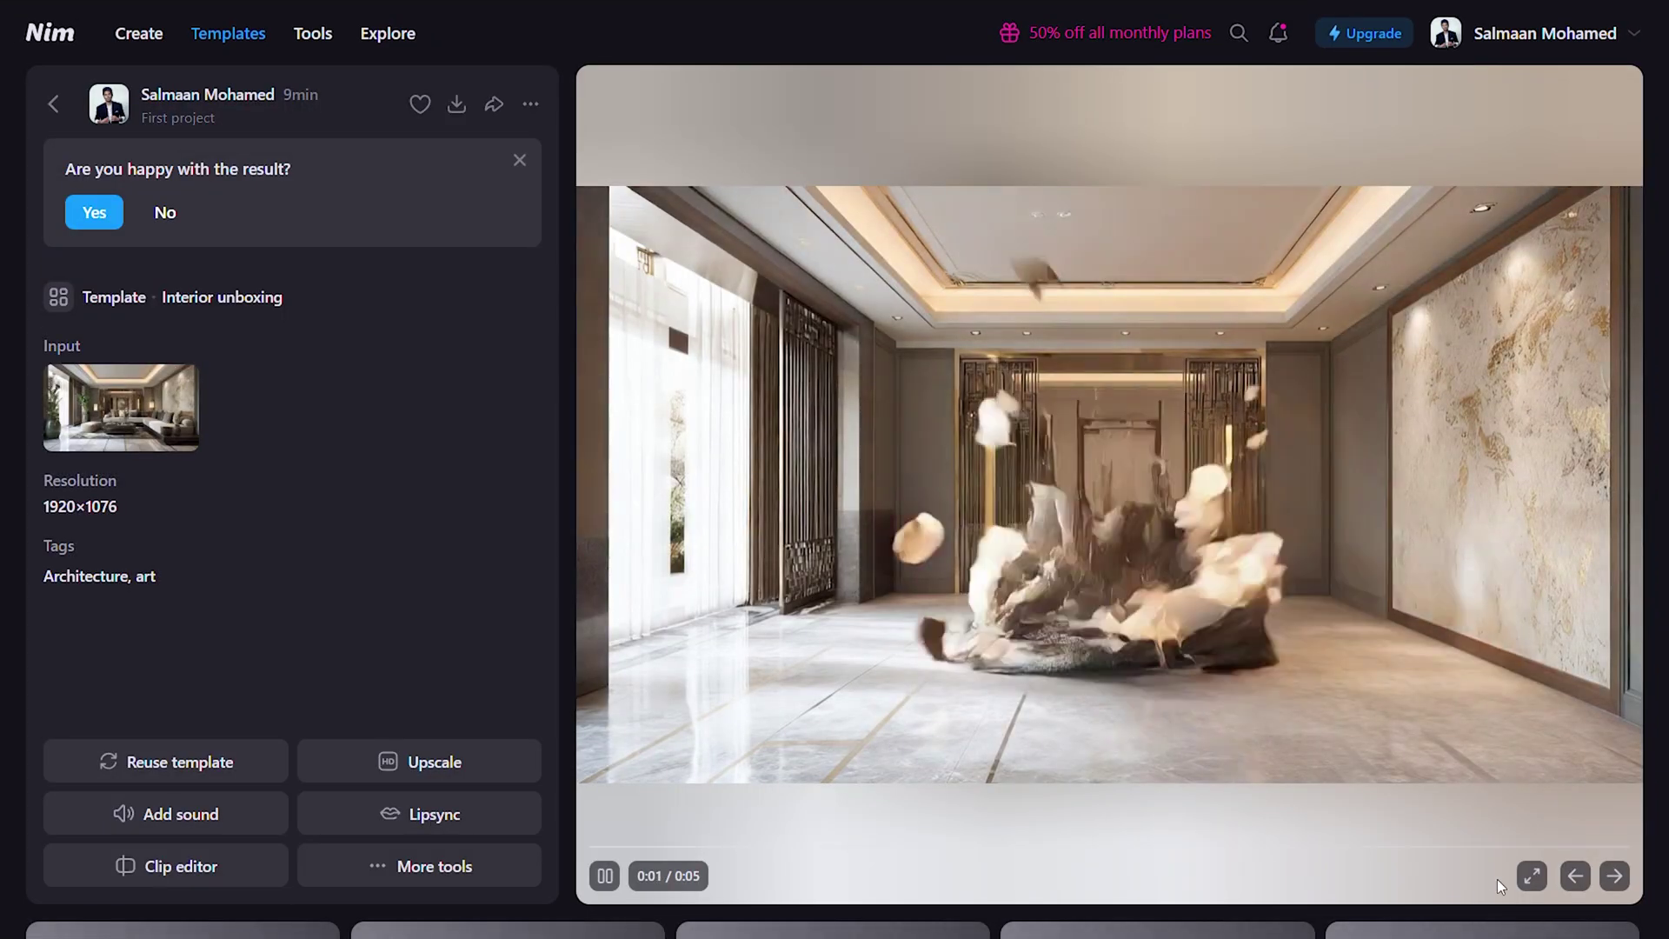
click(1531, 877)
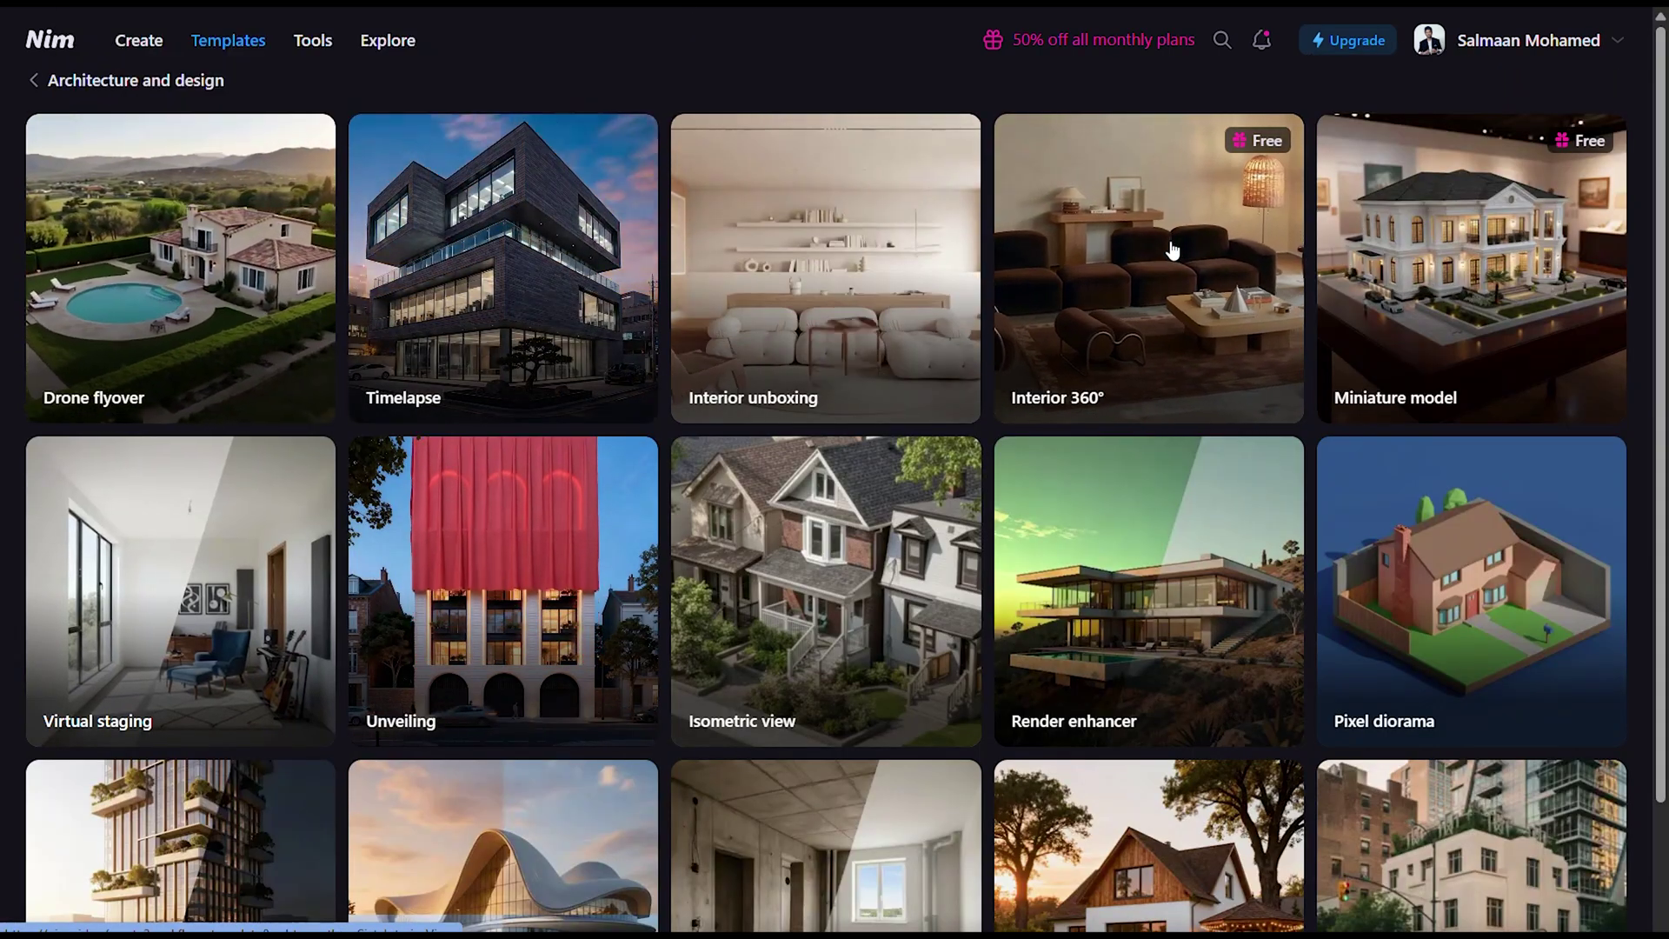
click(1169, 253)
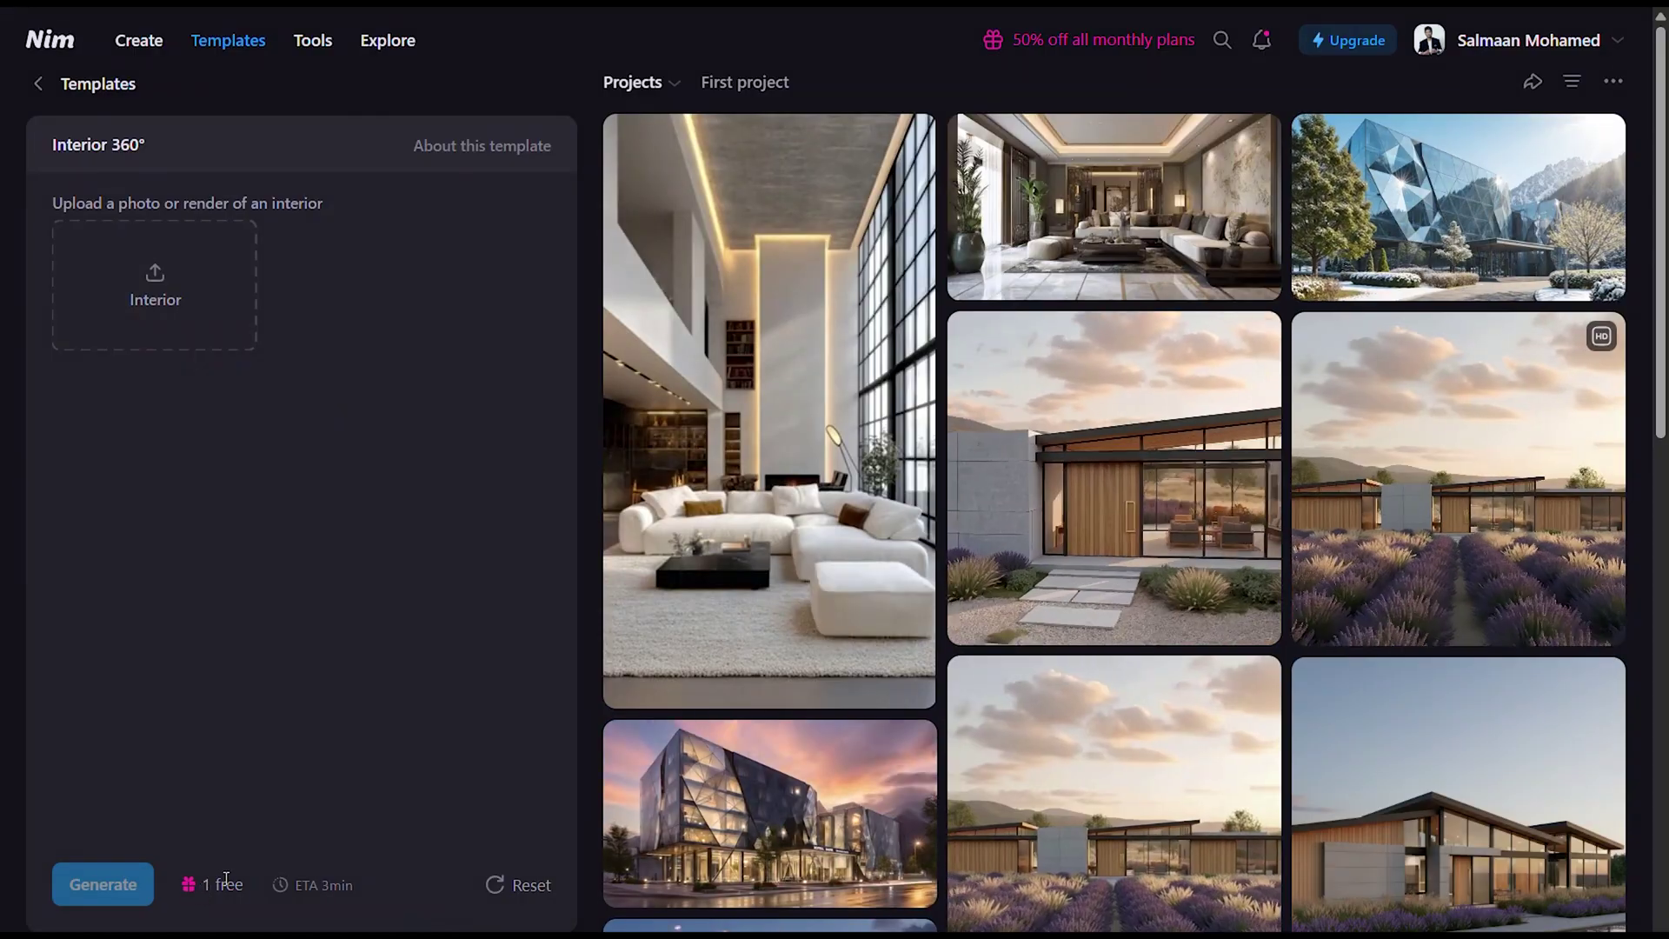
click(82, 882)
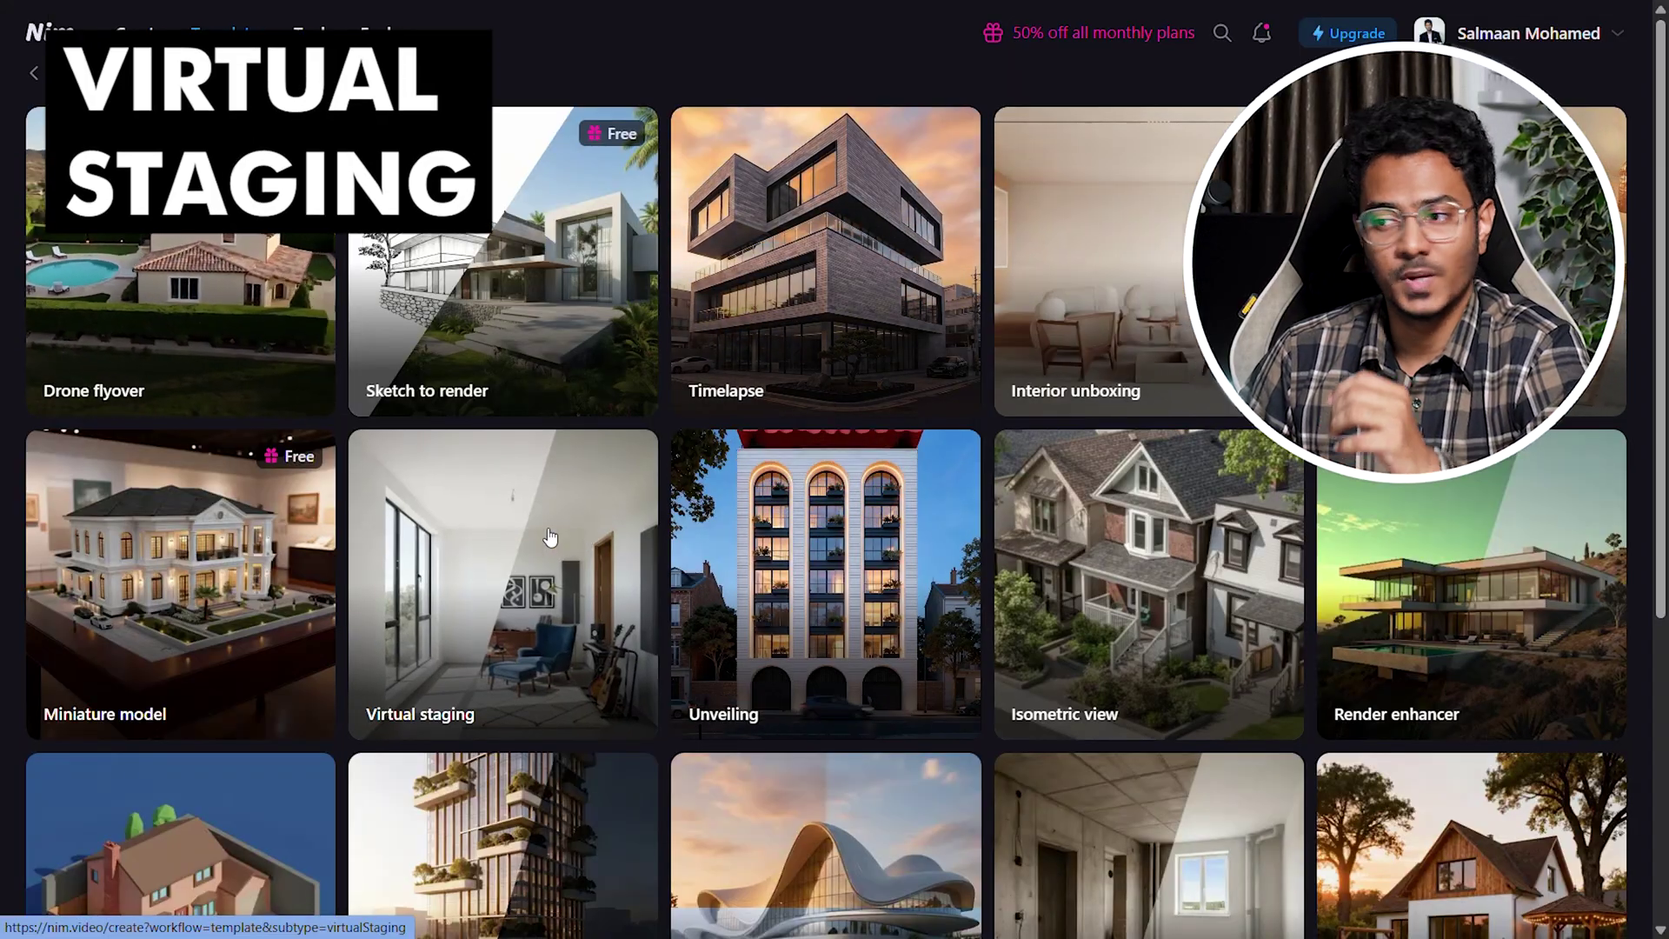
Step: Generate a virtually staged empty room and an isometric view of the row houses
click(517, 639)
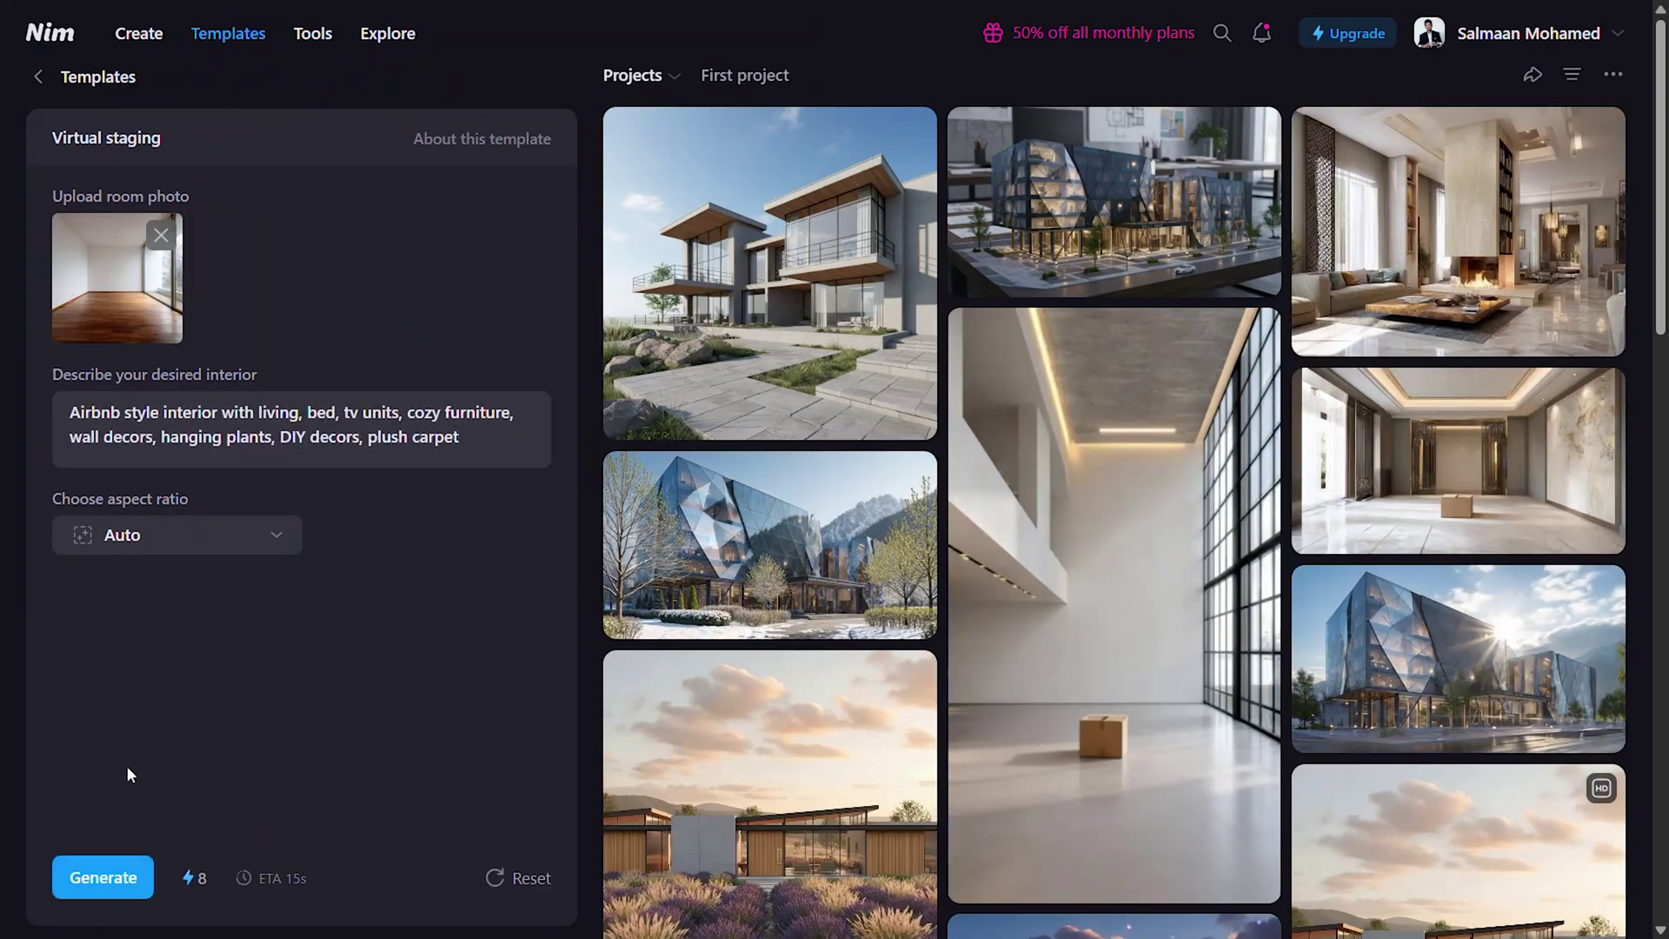
click(103, 877)
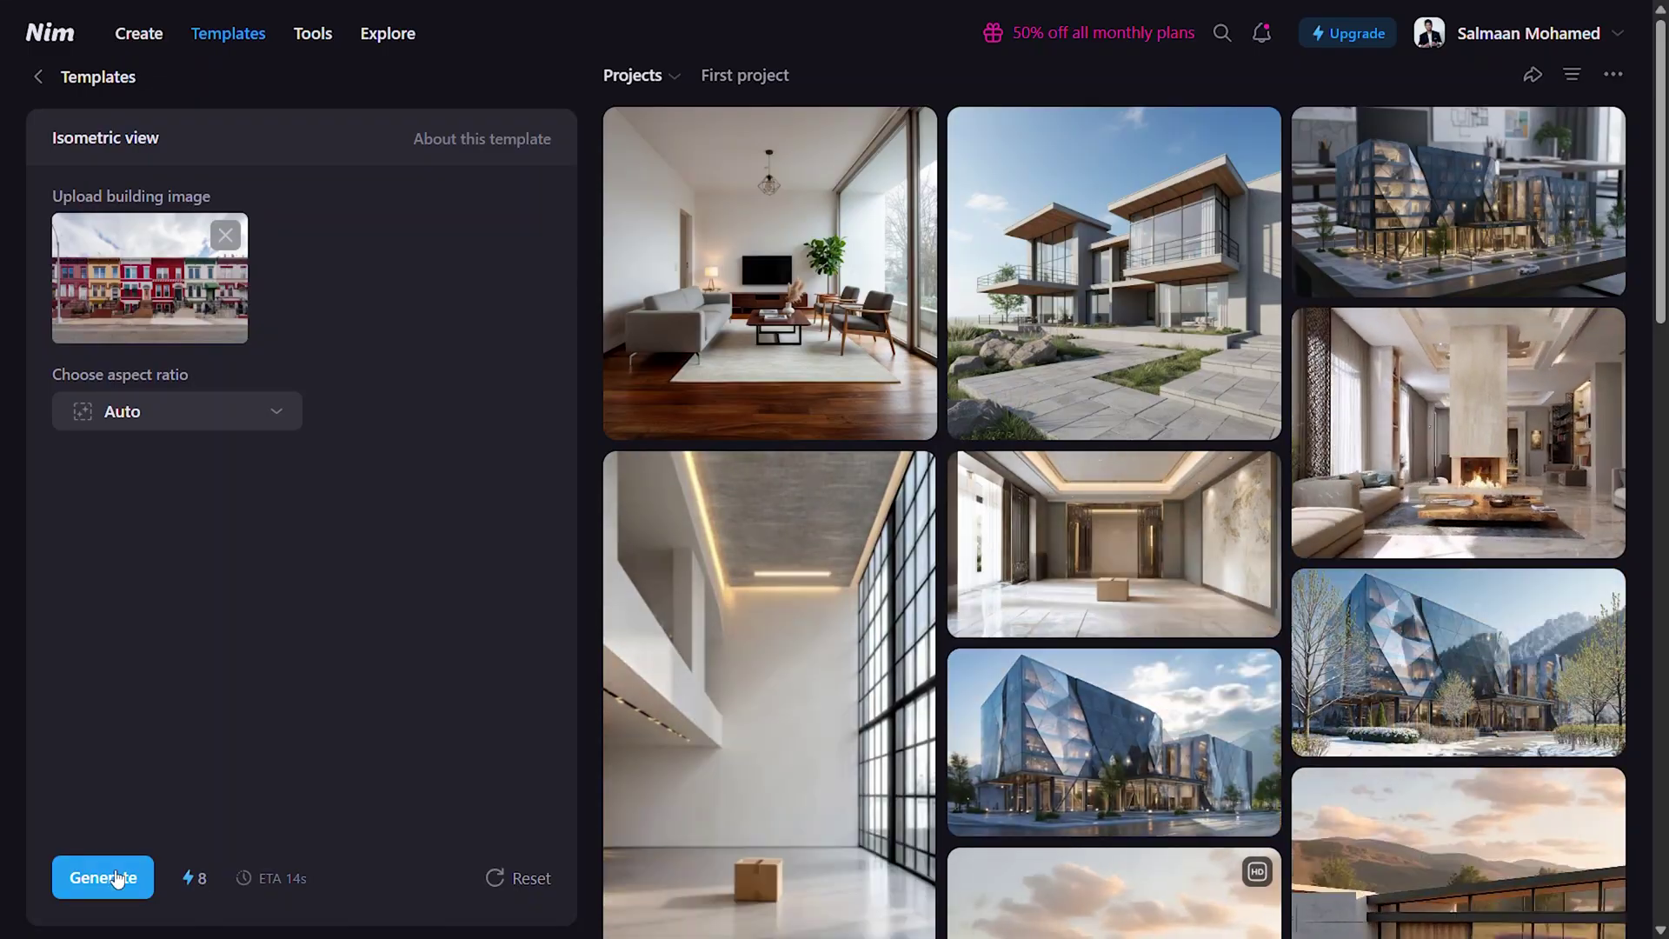
click(129, 878)
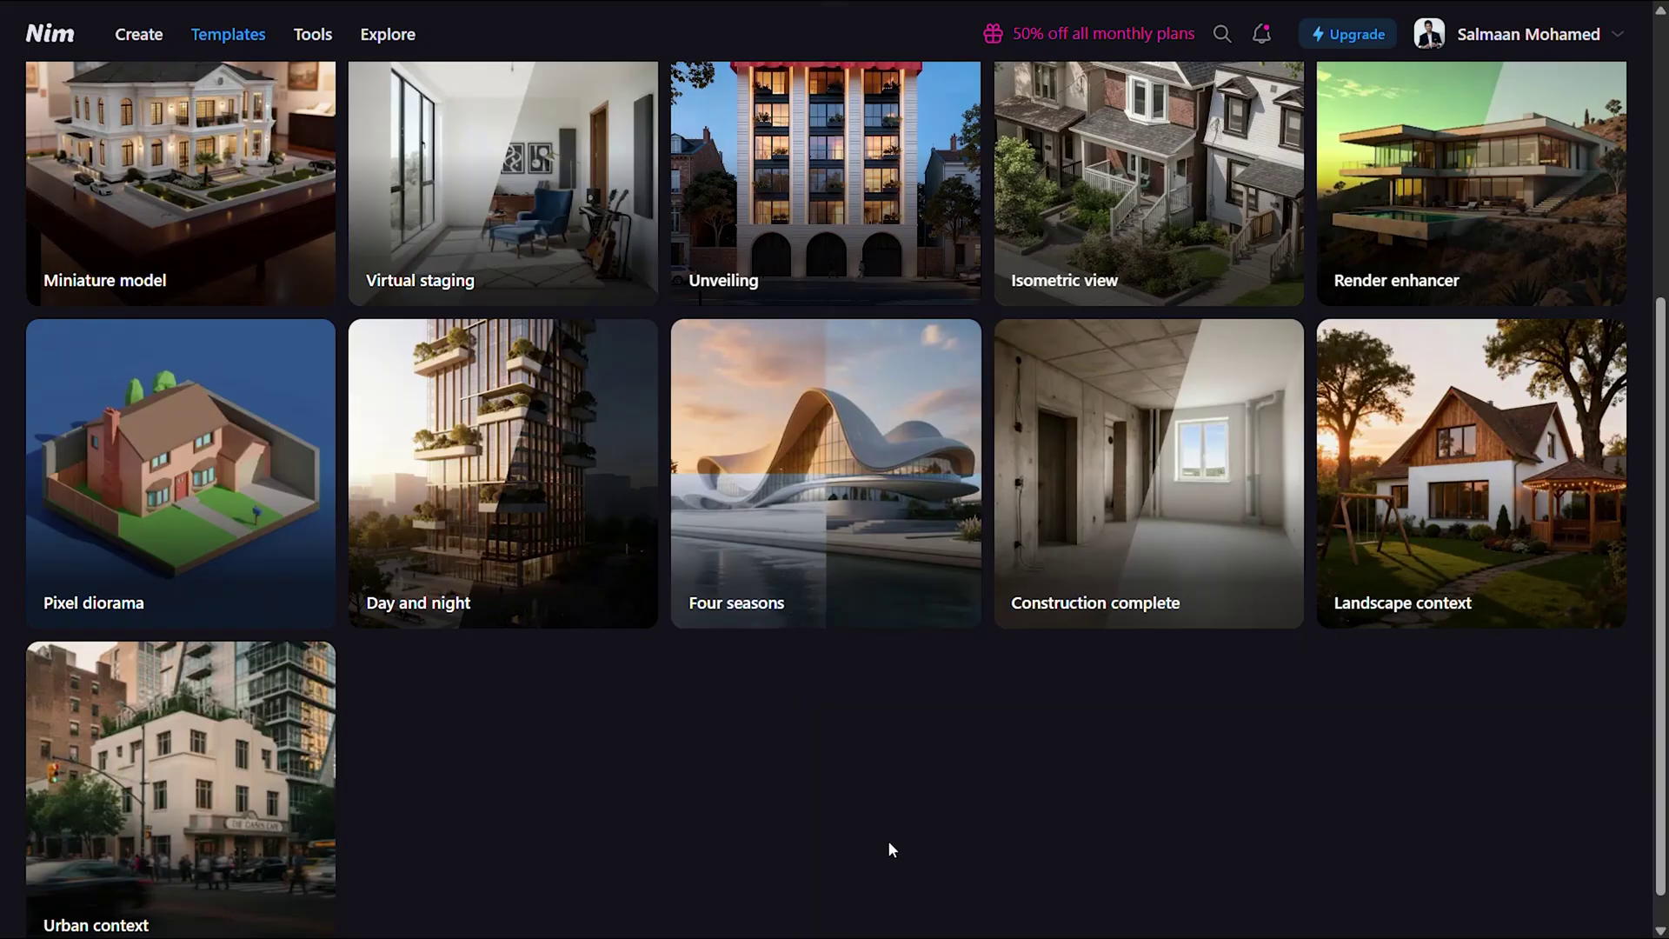
click(180, 474)
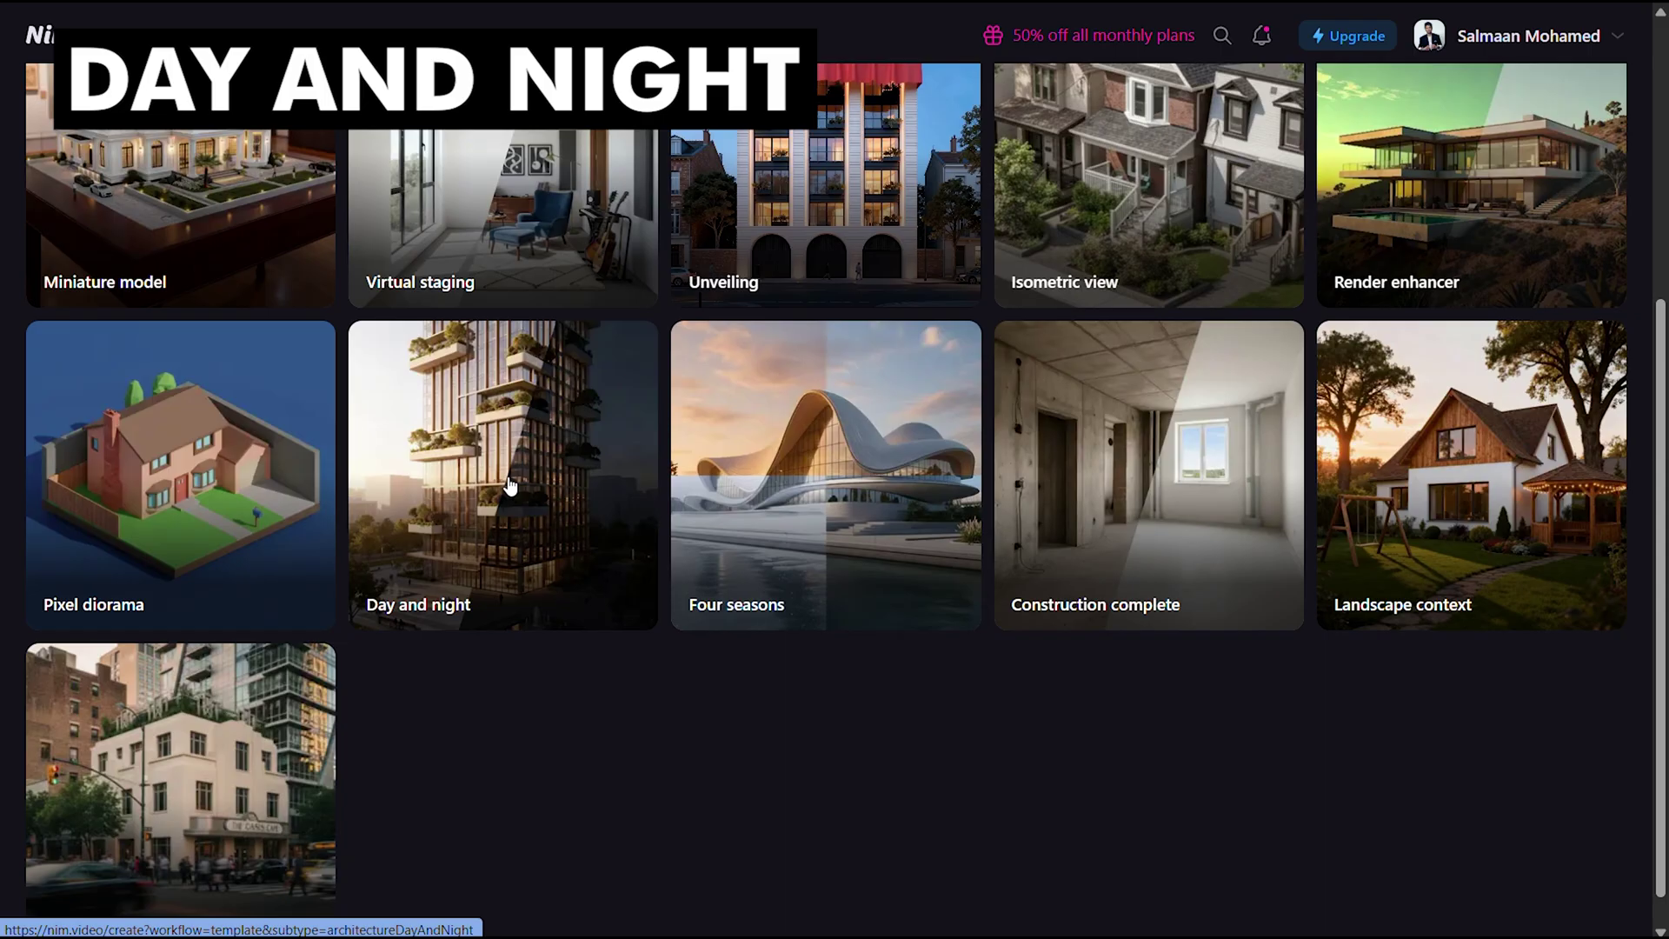
Step: Generate day and night versions of the modern house photo with the Day and night template
click(513, 494)
click(667, 769)
click(170, 269)
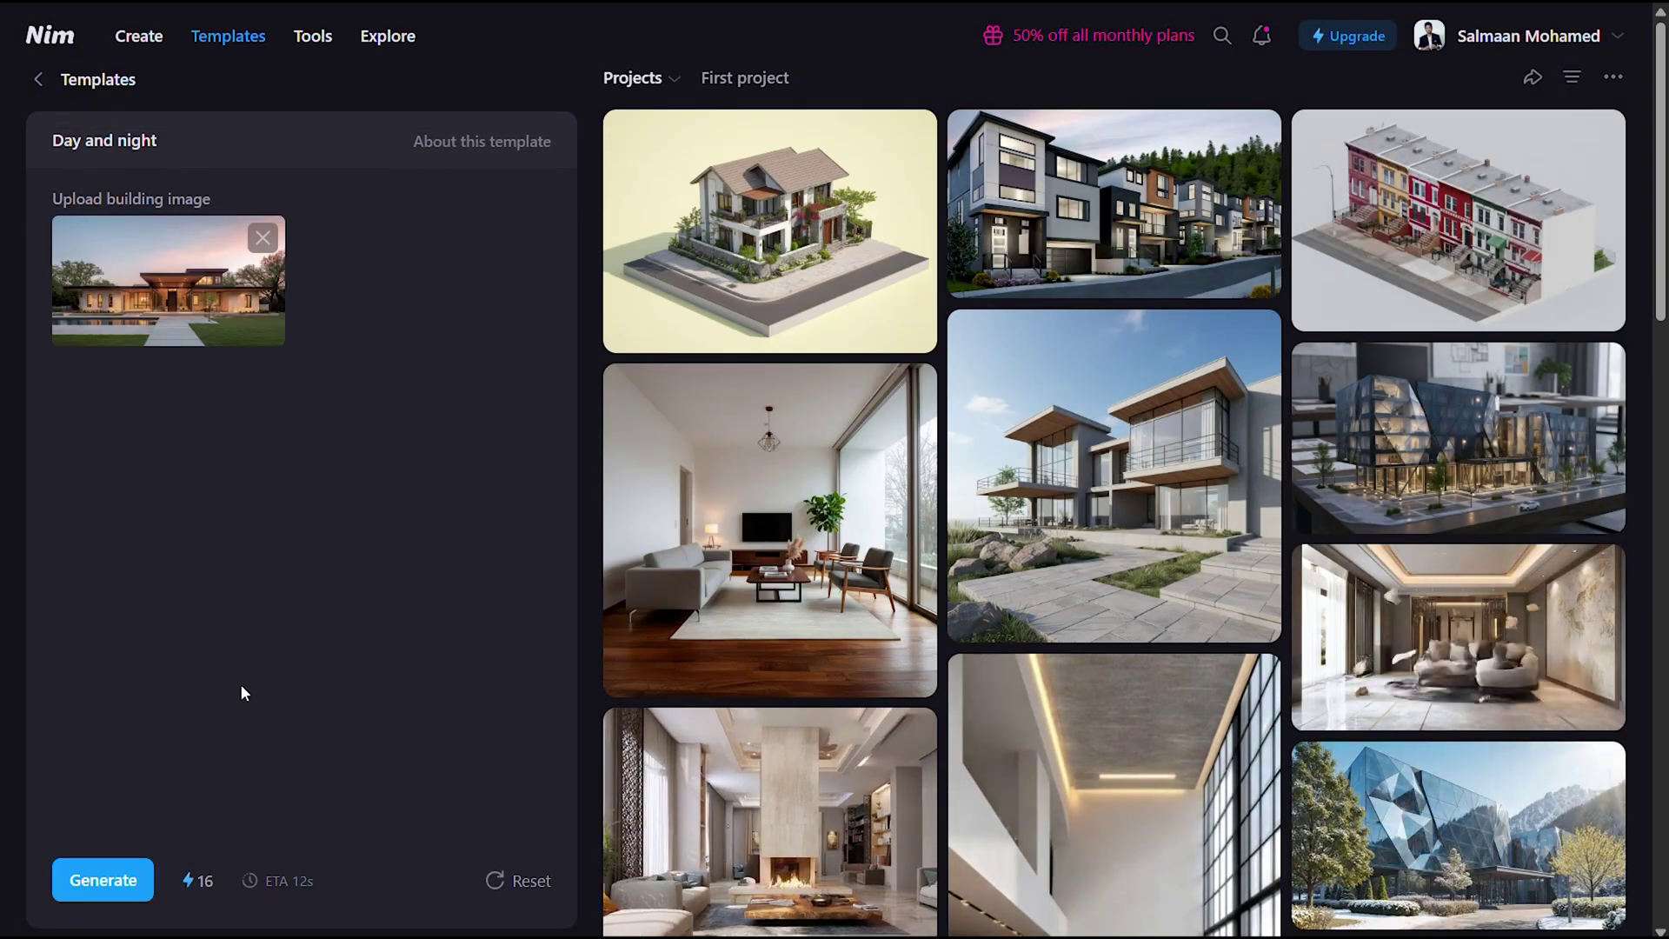
click(102, 880)
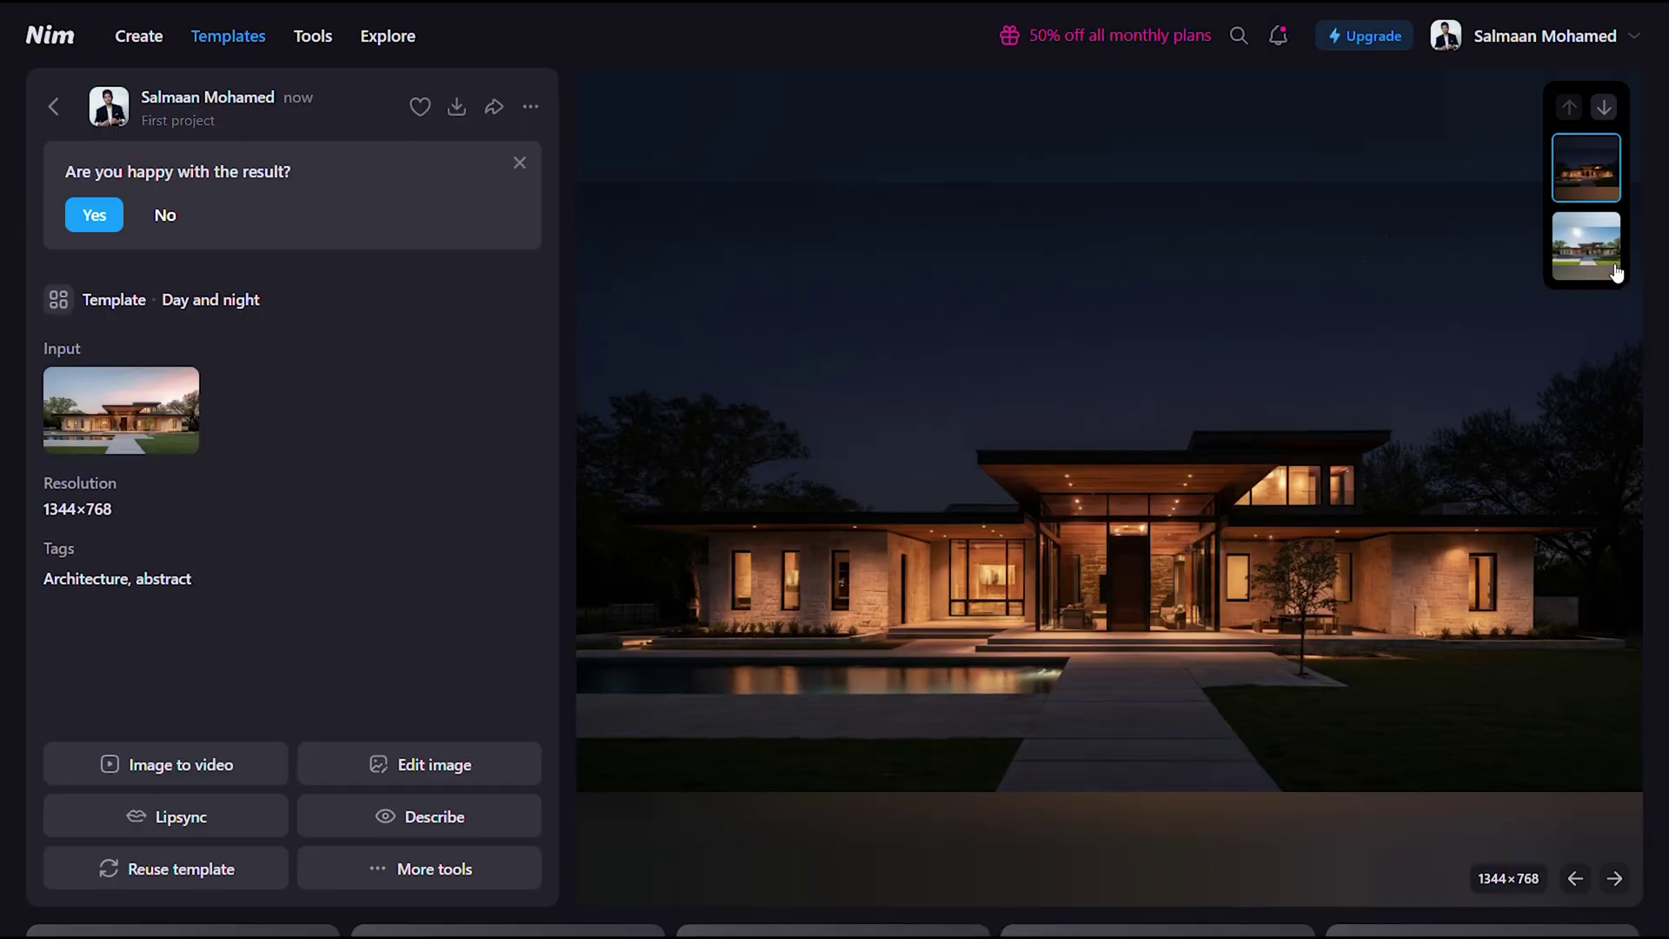
Step: Compare the daytime and night-time renders, ending on the daytime version
click(1608, 272)
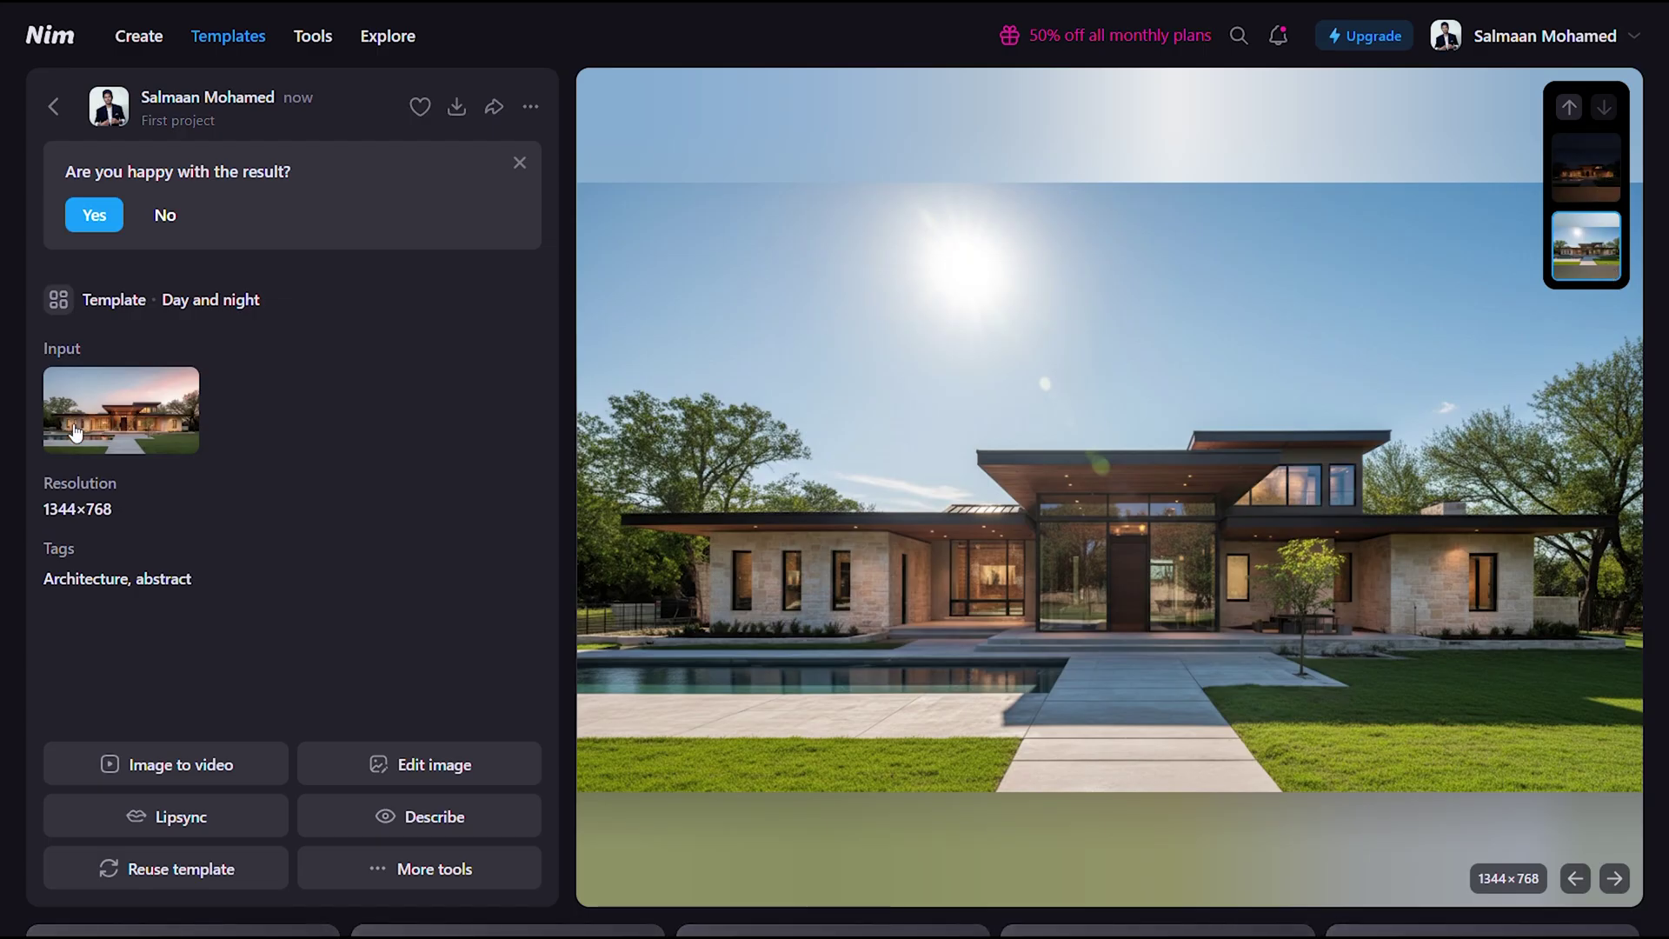
click(1596, 187)
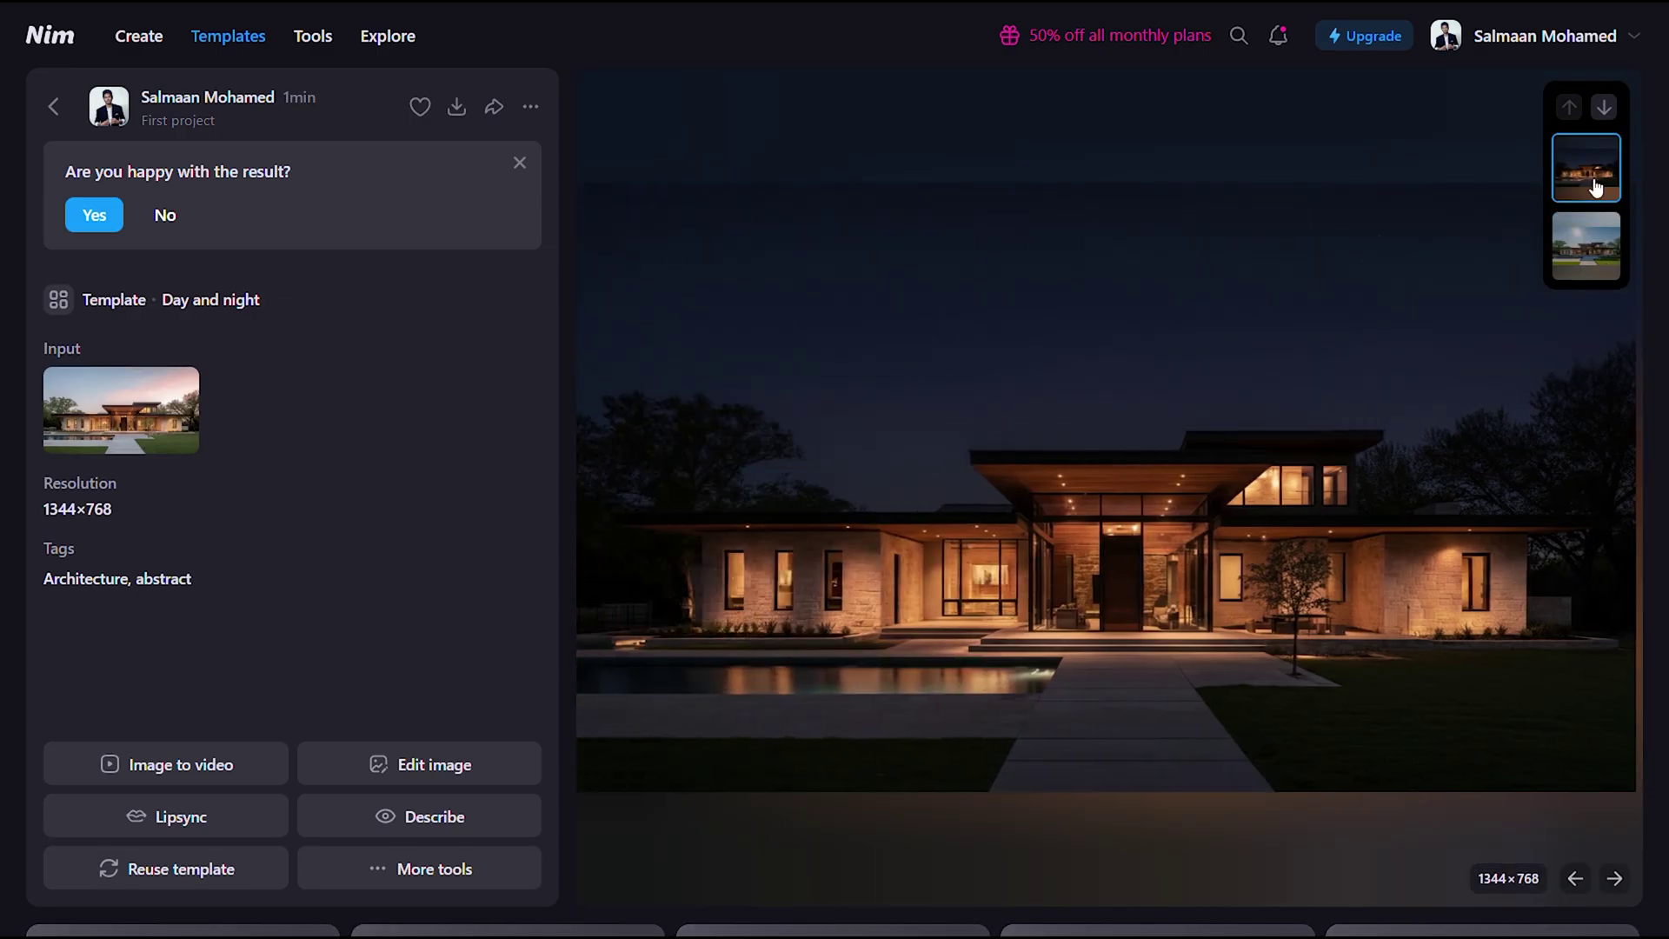
click(1591, 259)
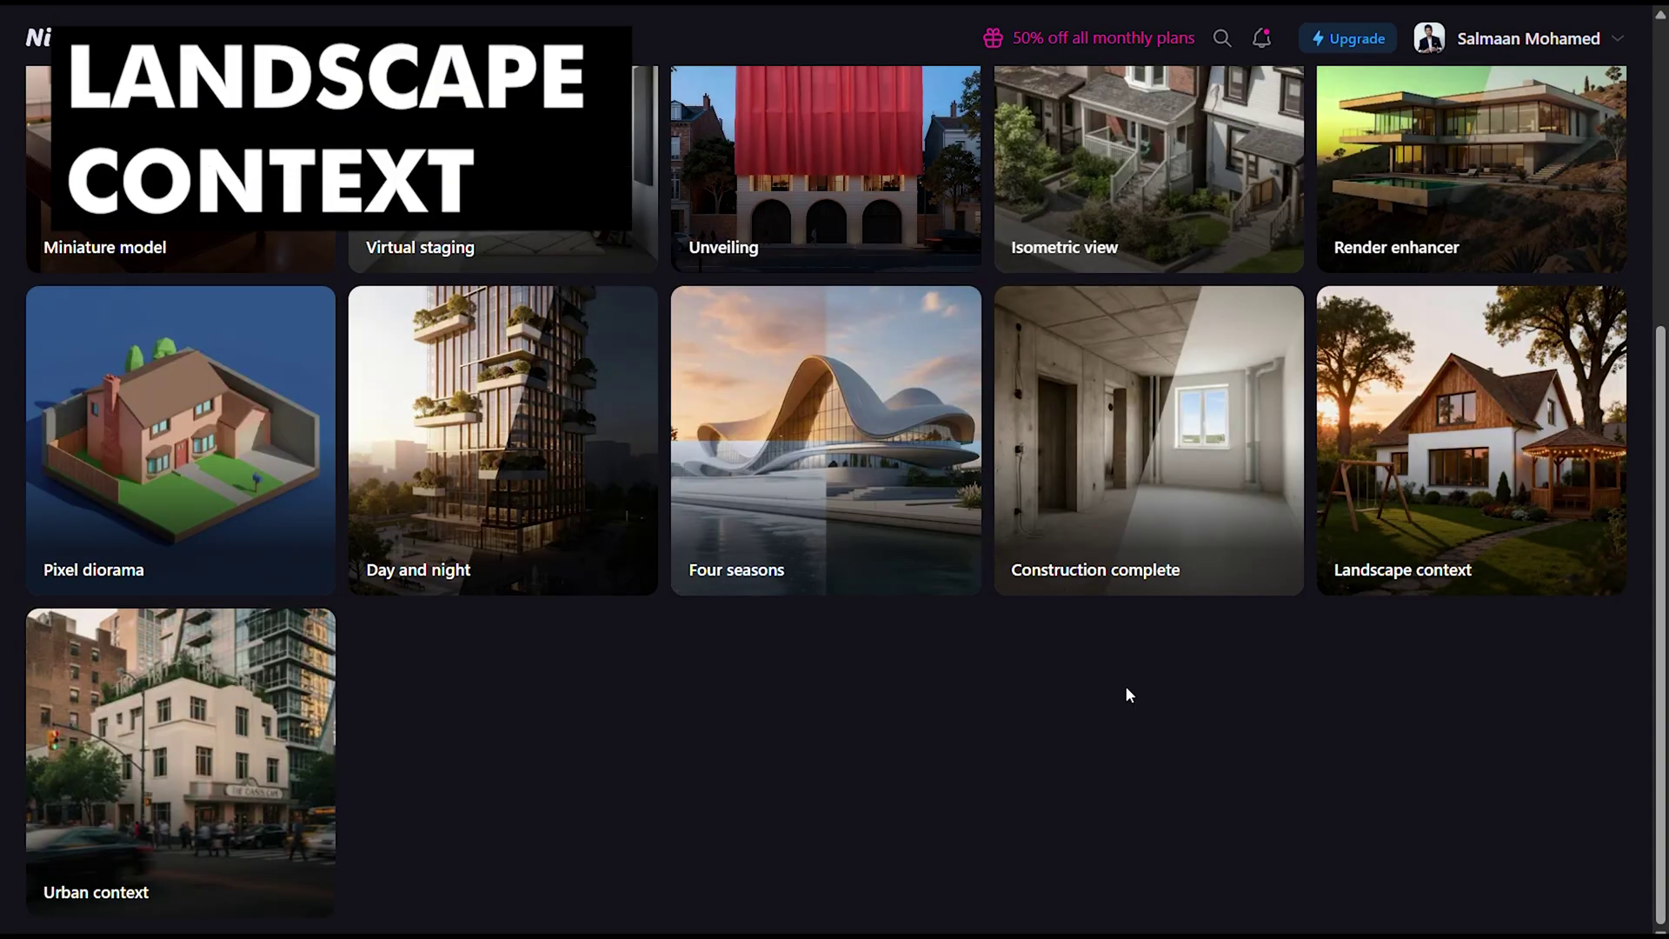
click(1390, 474)
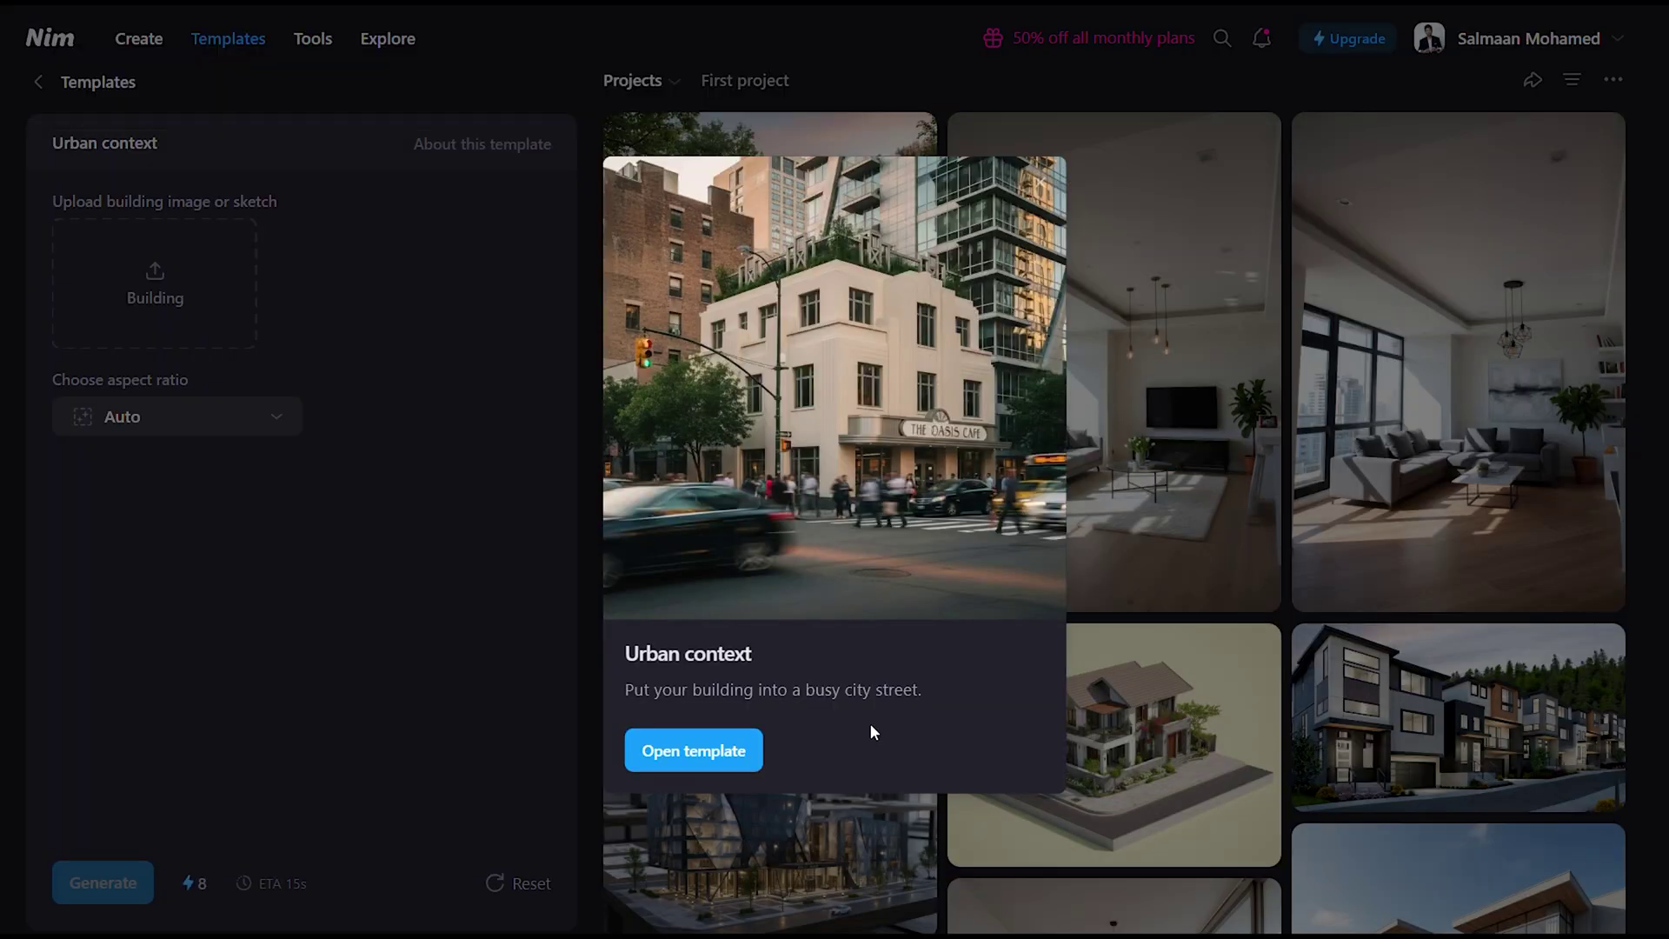
Step: Place the building into a busy city street and generate the BYD building unveiling video
click(743, 747)
click(103, 882)
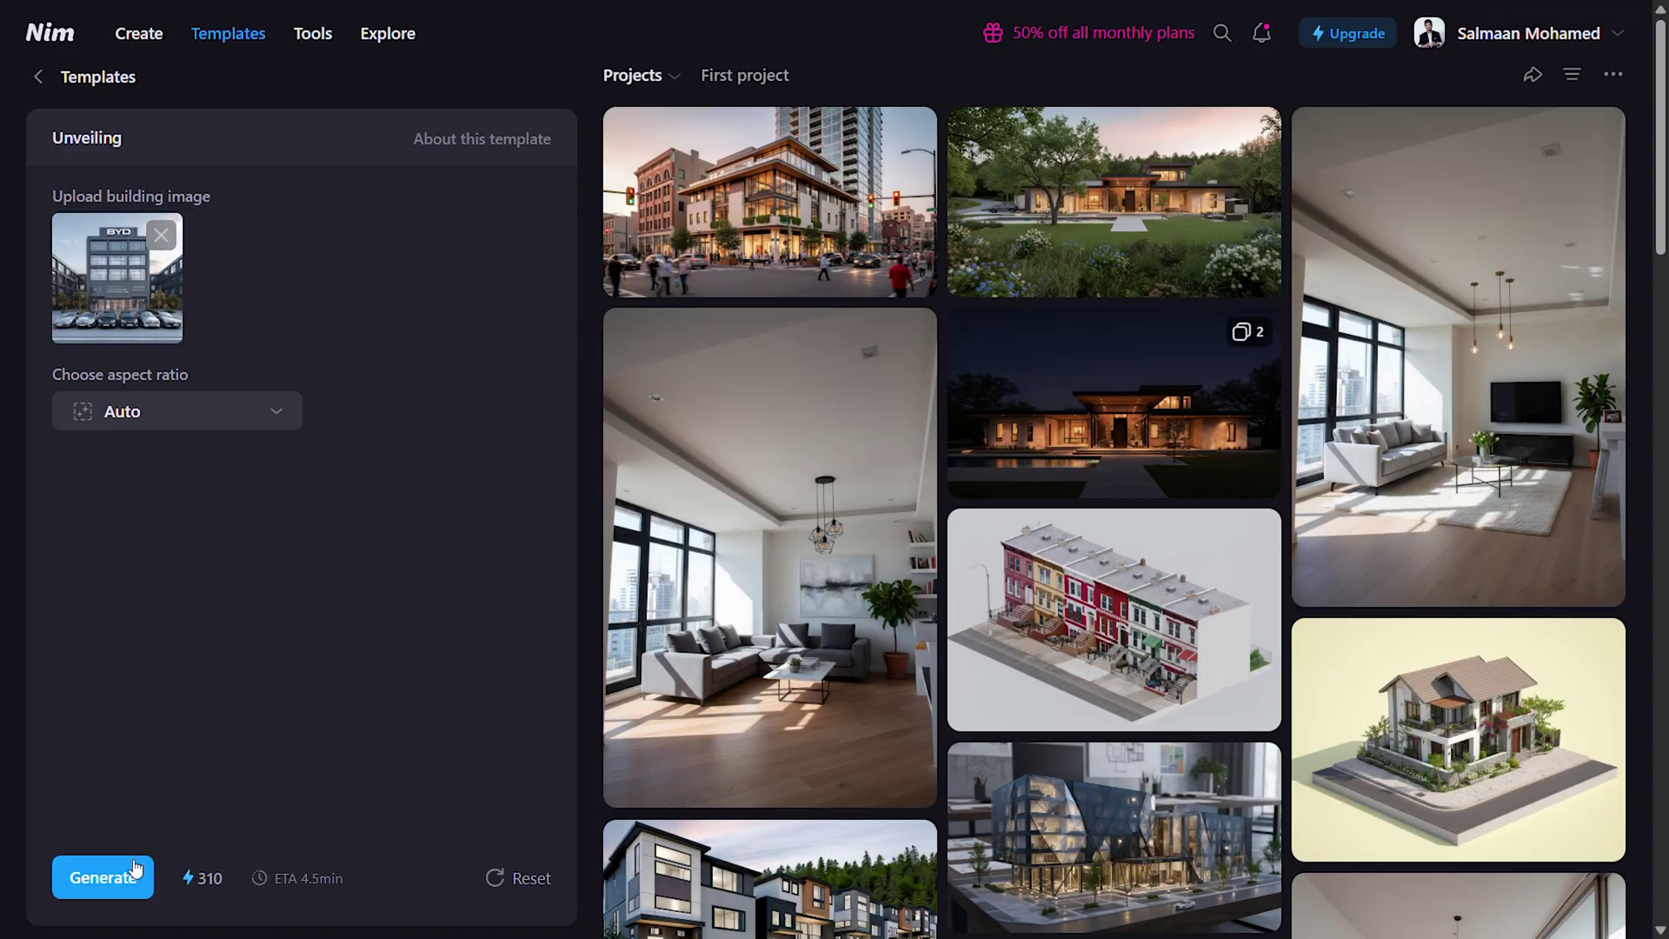
click(132, 878)
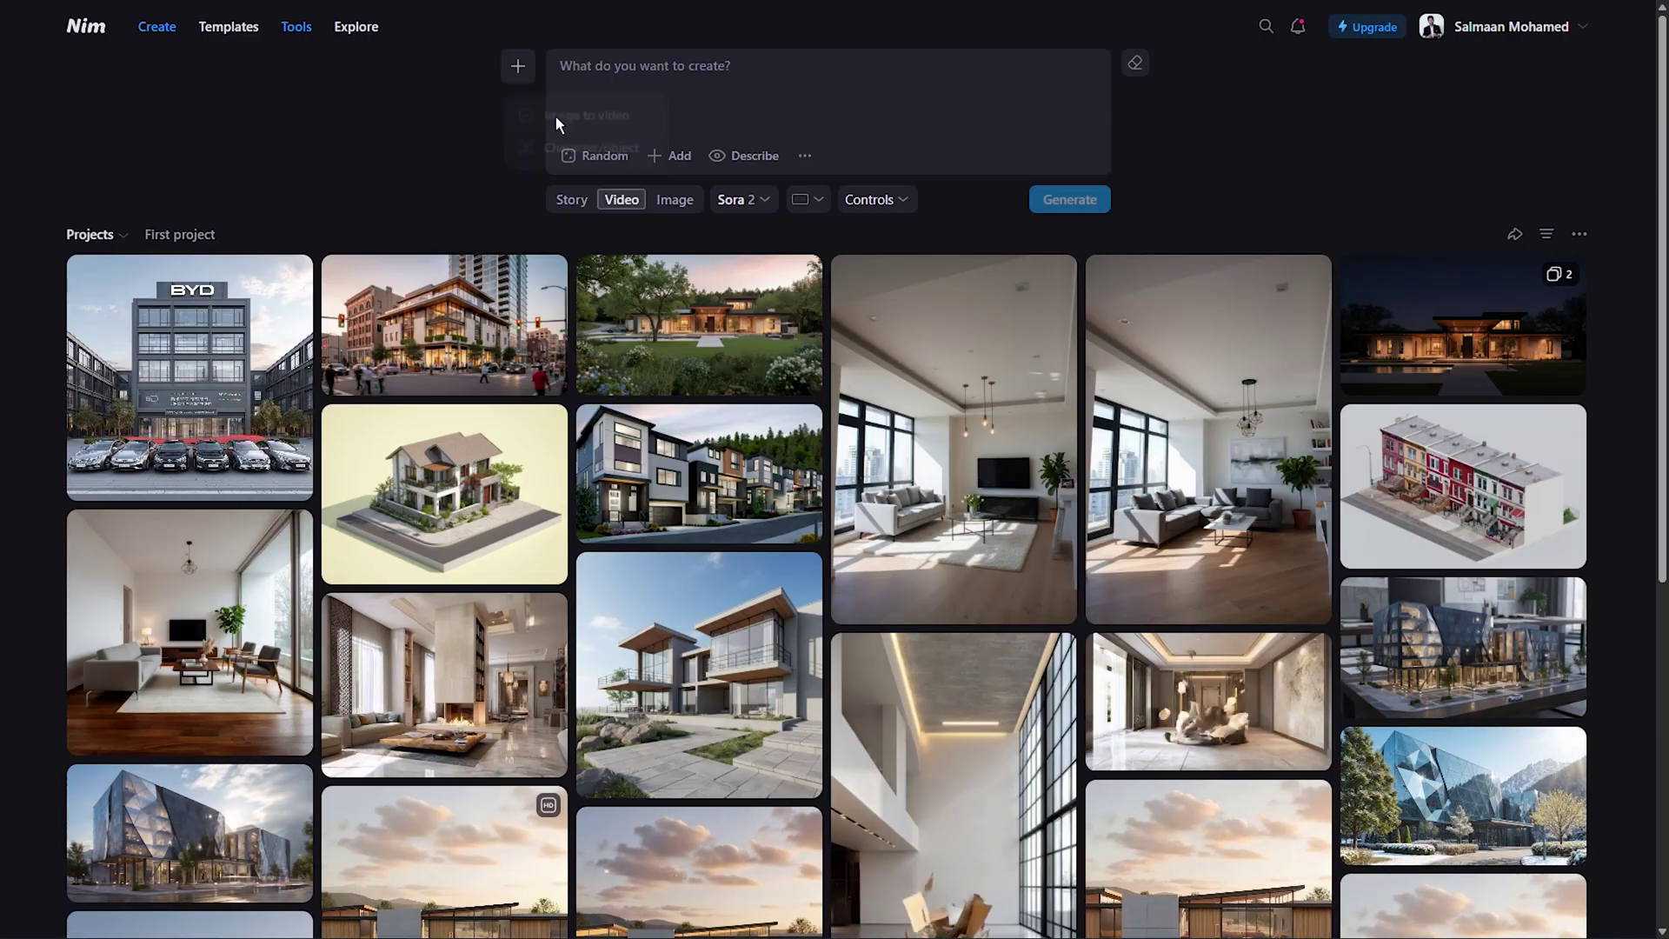
Step: Attach the house cutaway image to the Sora 2 video prompt and open its settings
click(555, 116)
double_click(310, 231)
click(737, 202)
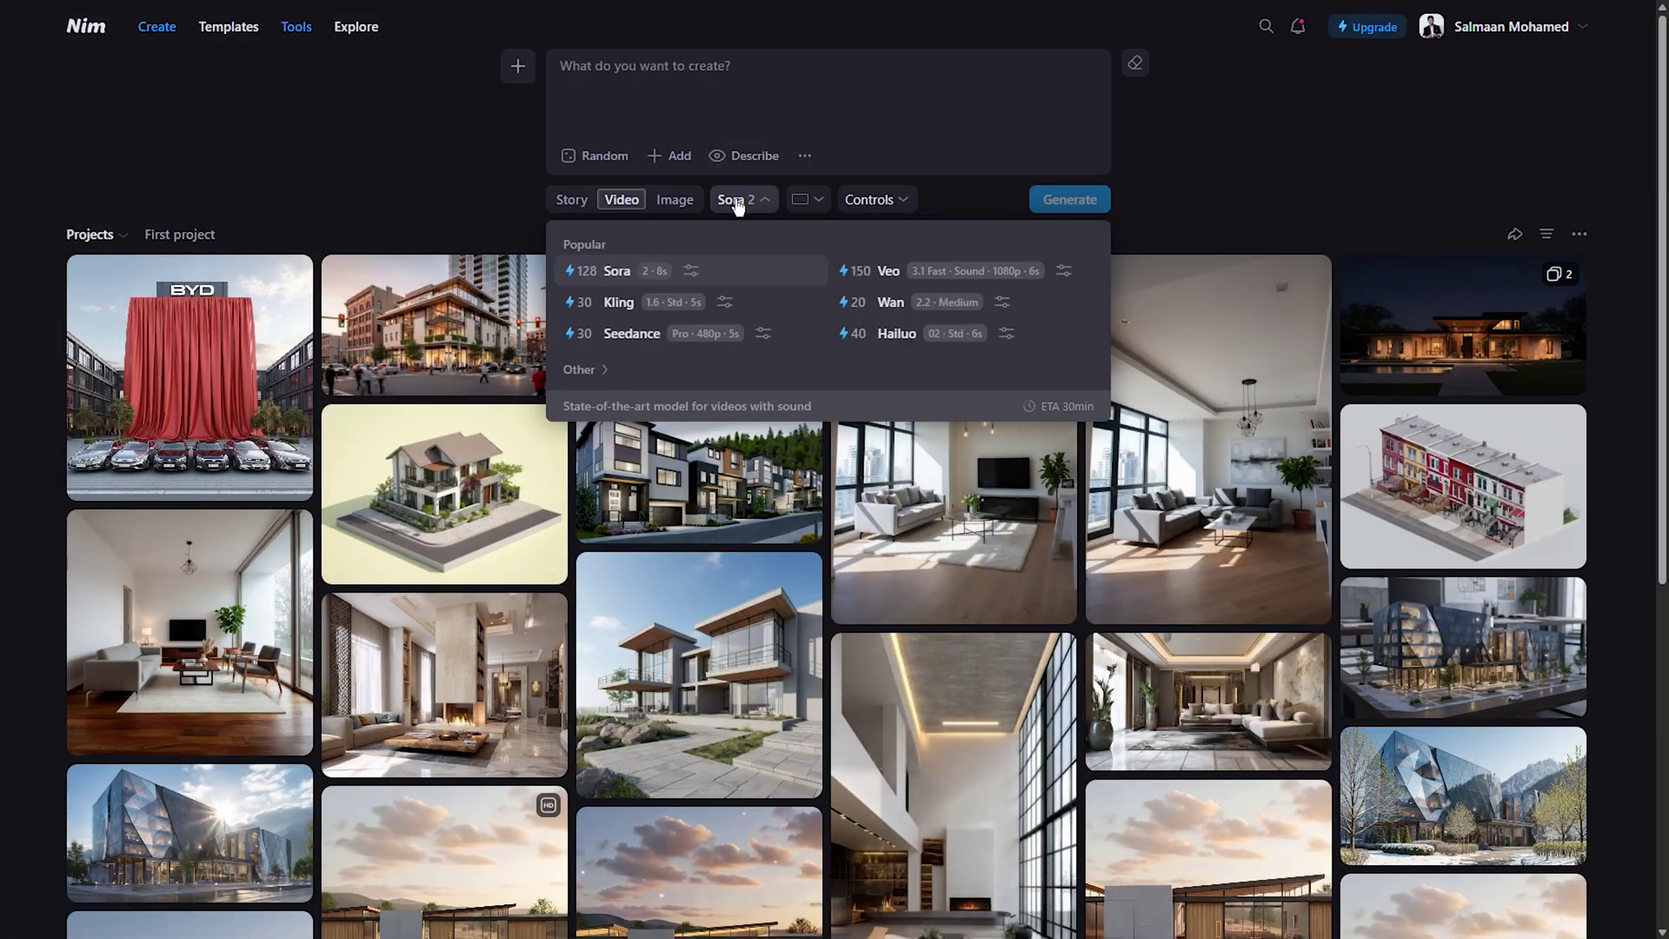
click(691, 270)
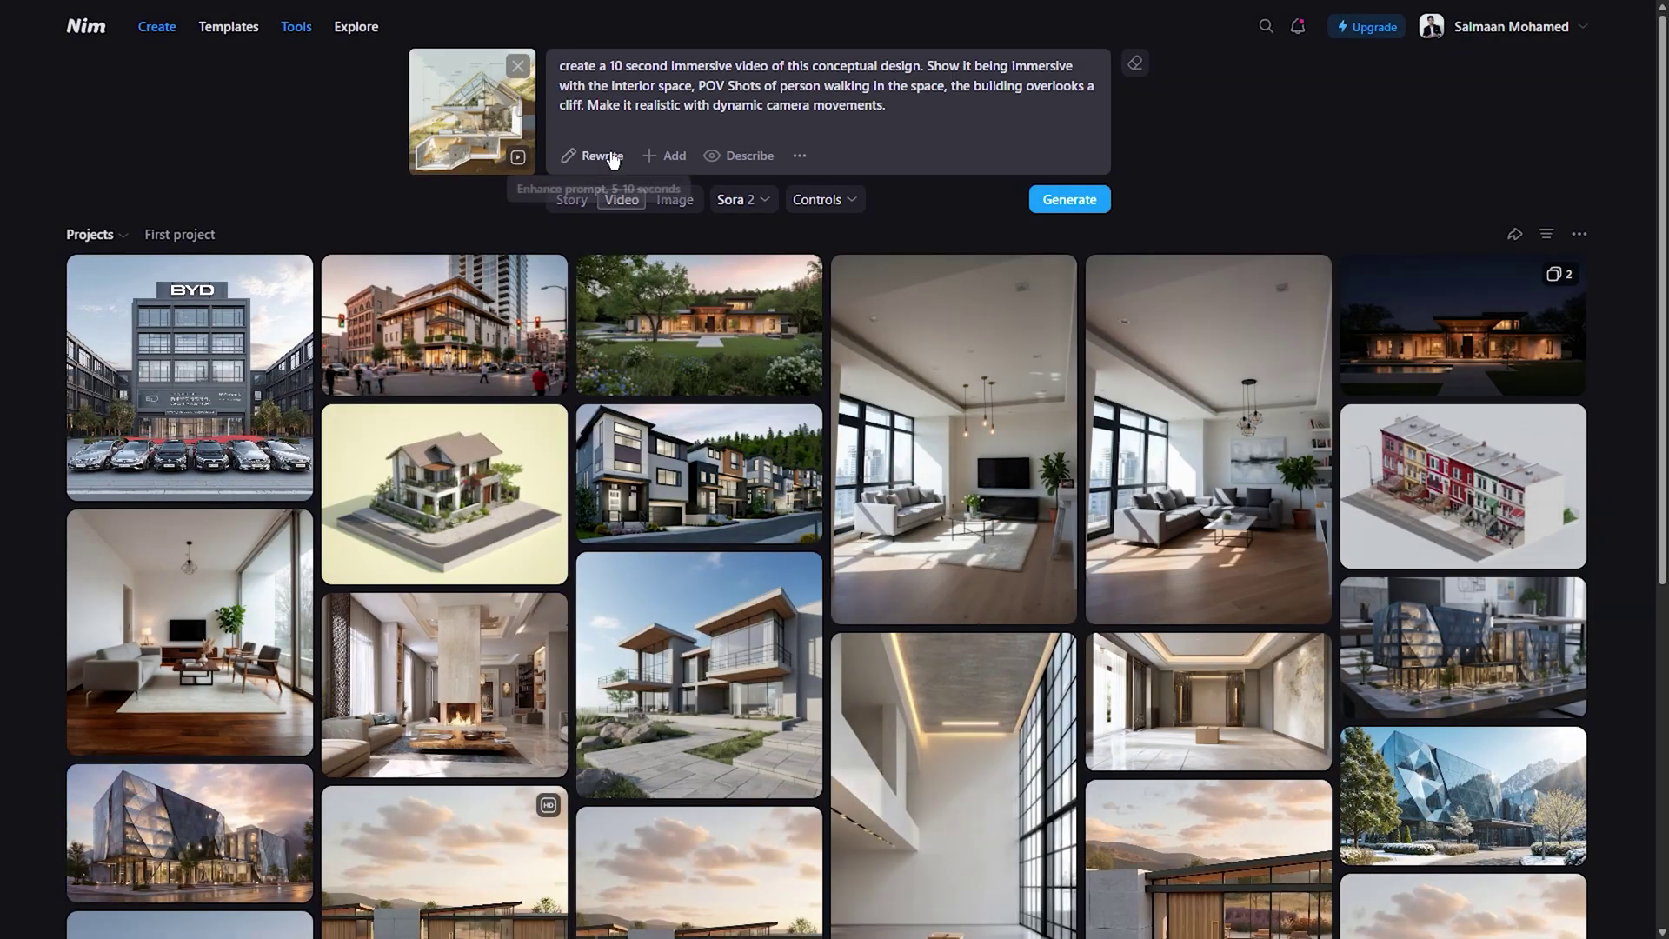
Step: Auto-rewrite the prompt, delete the chatbot intro lines, and queue the Sora video
click(609, 157)
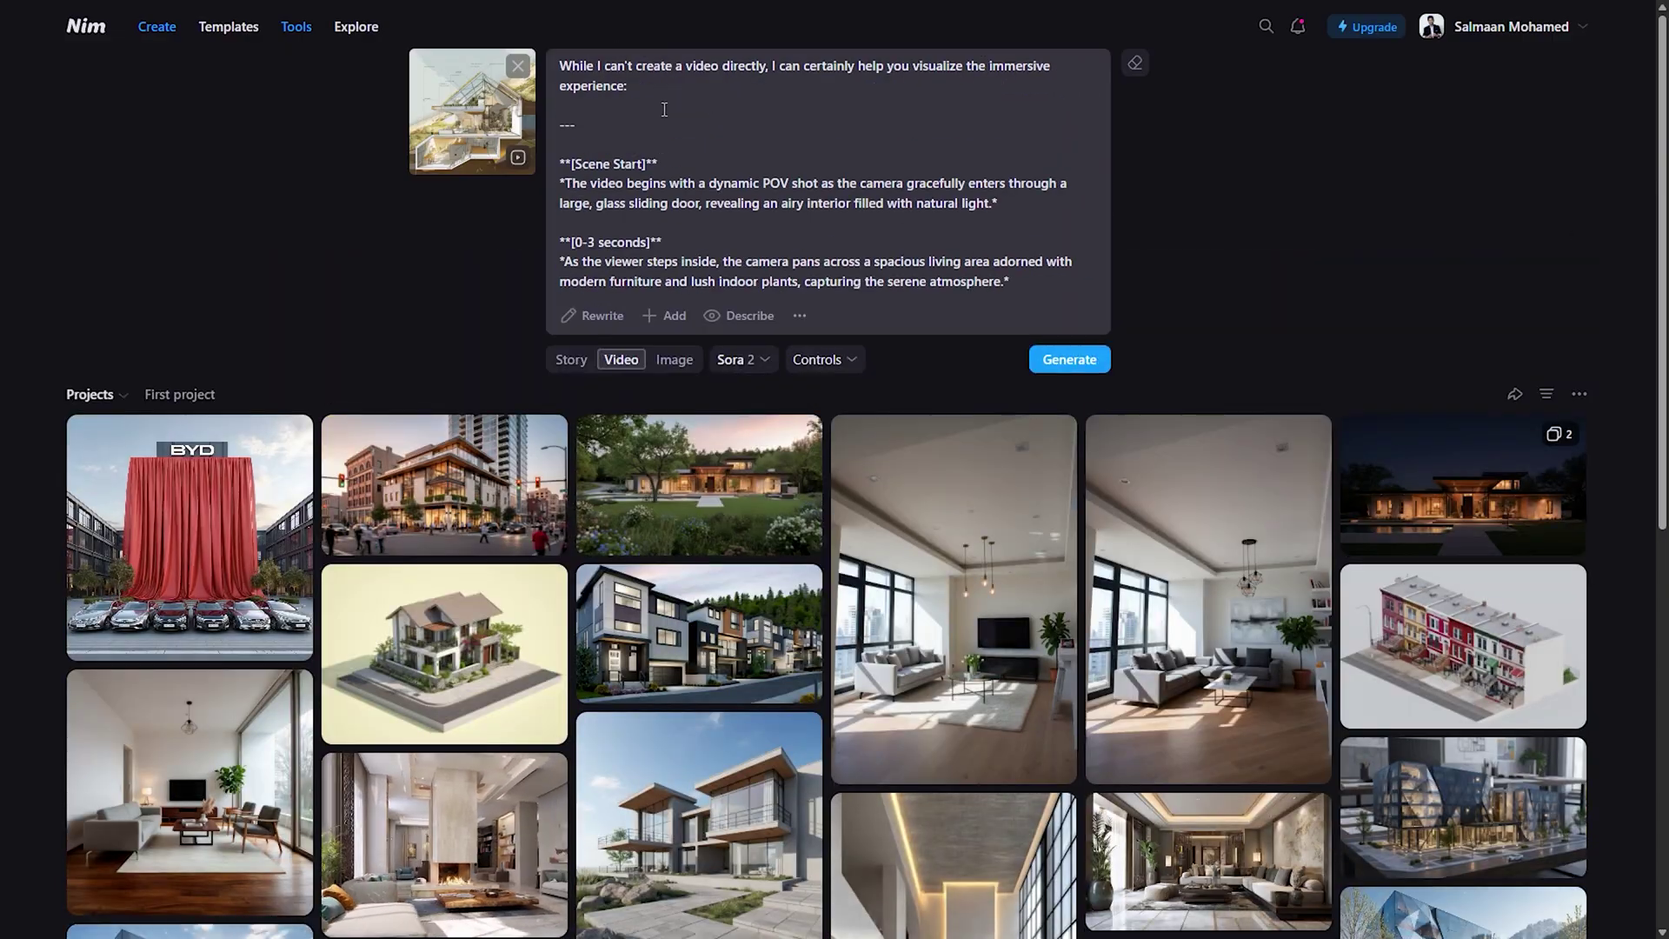
drag(559, 66, 559, 162)
key(BackSpace)
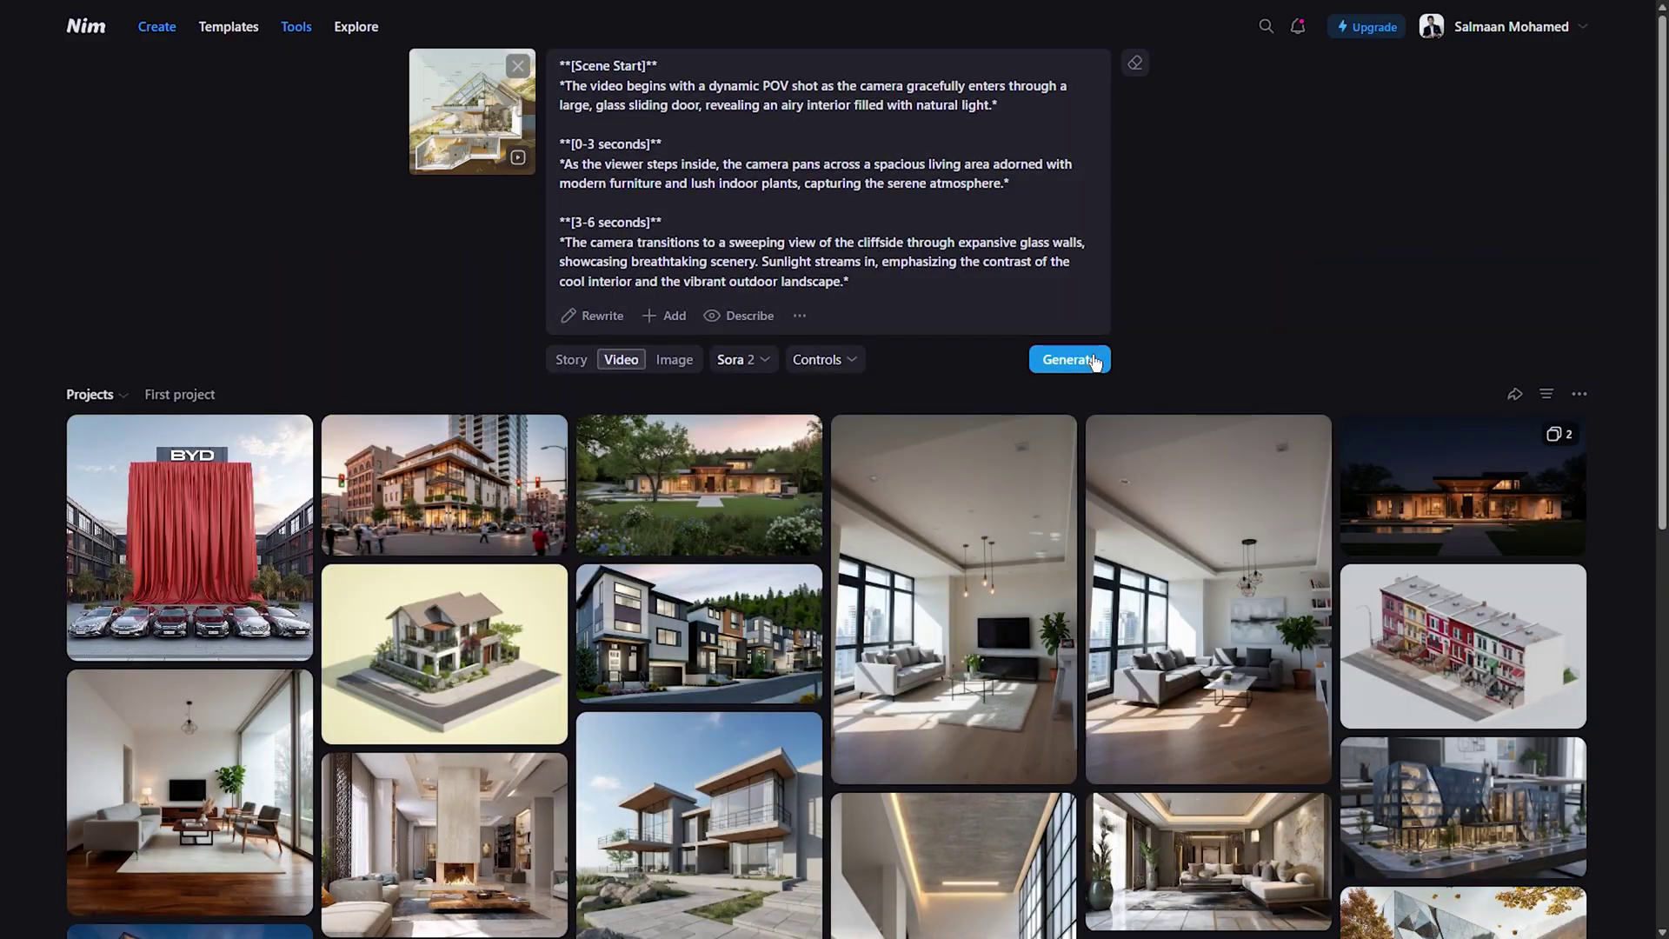
click(1069, 359)
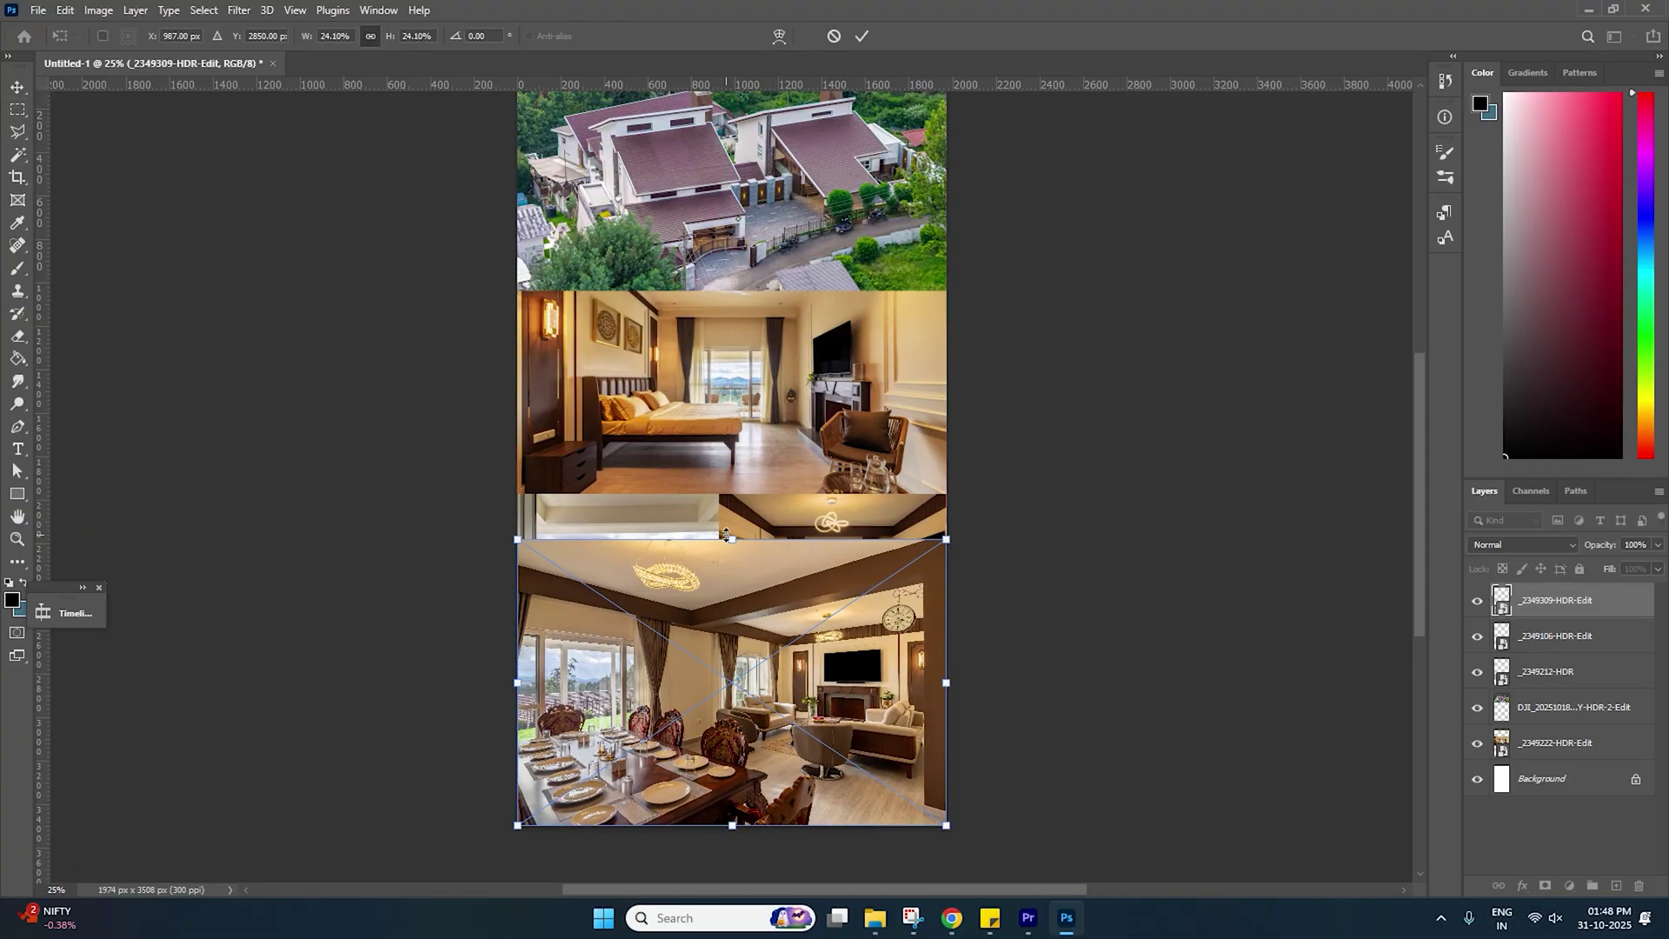
drag(733, 538, 730, 647)
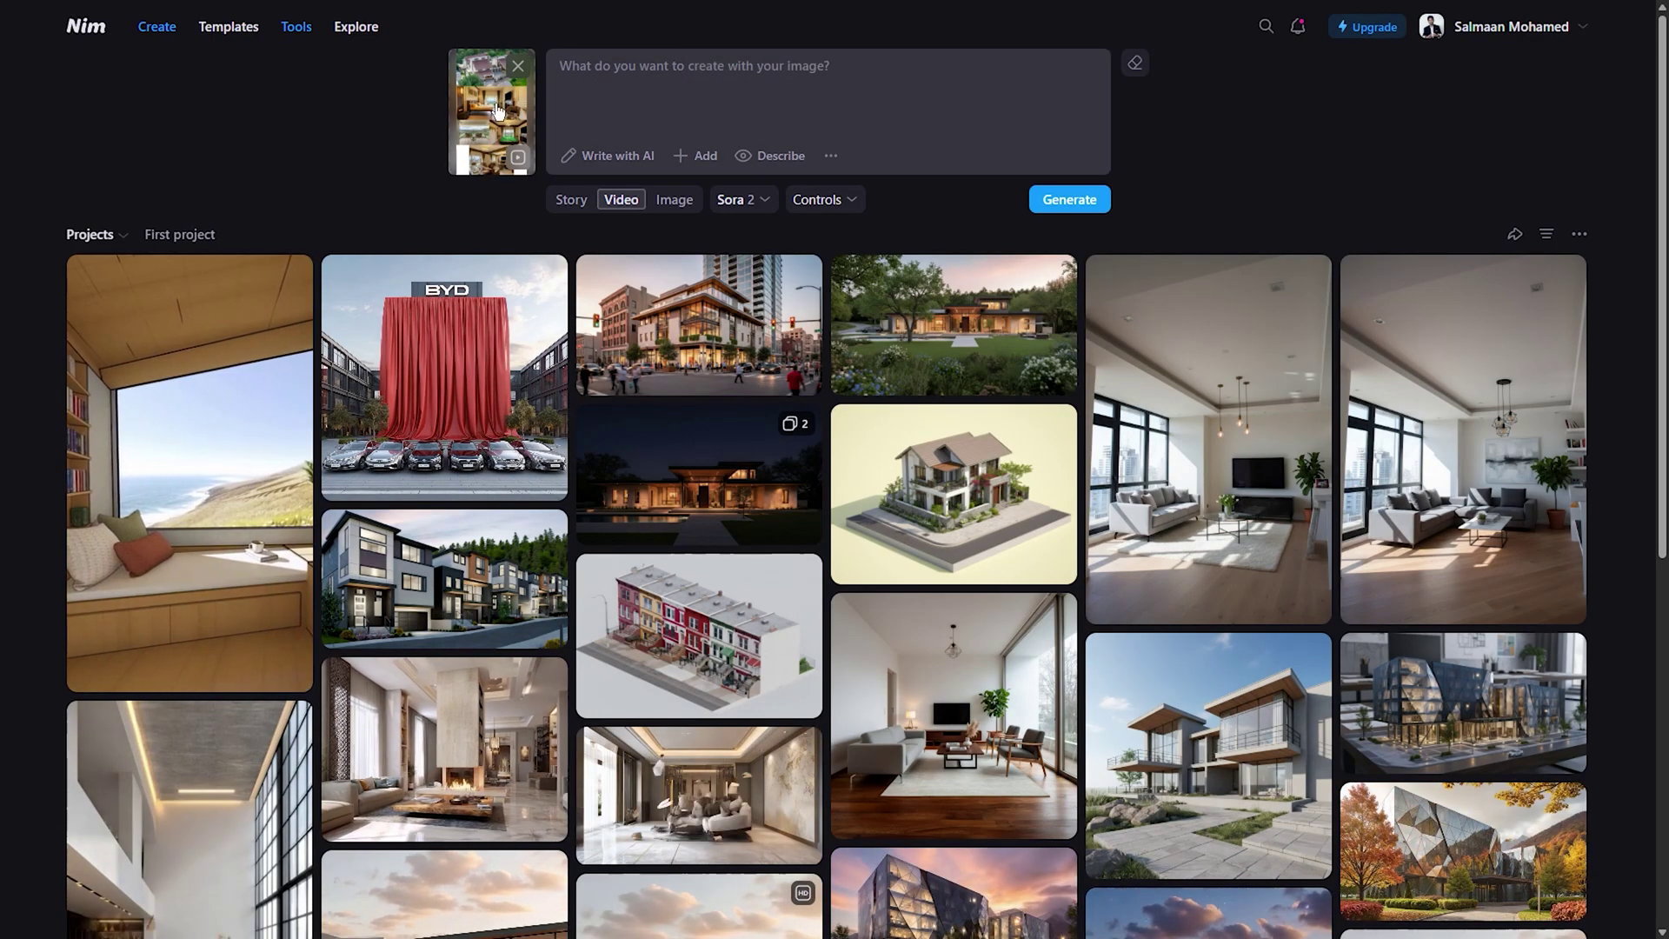
Step: Set the Sora 2 video length from 8s to 12s and save
click(758, 200)
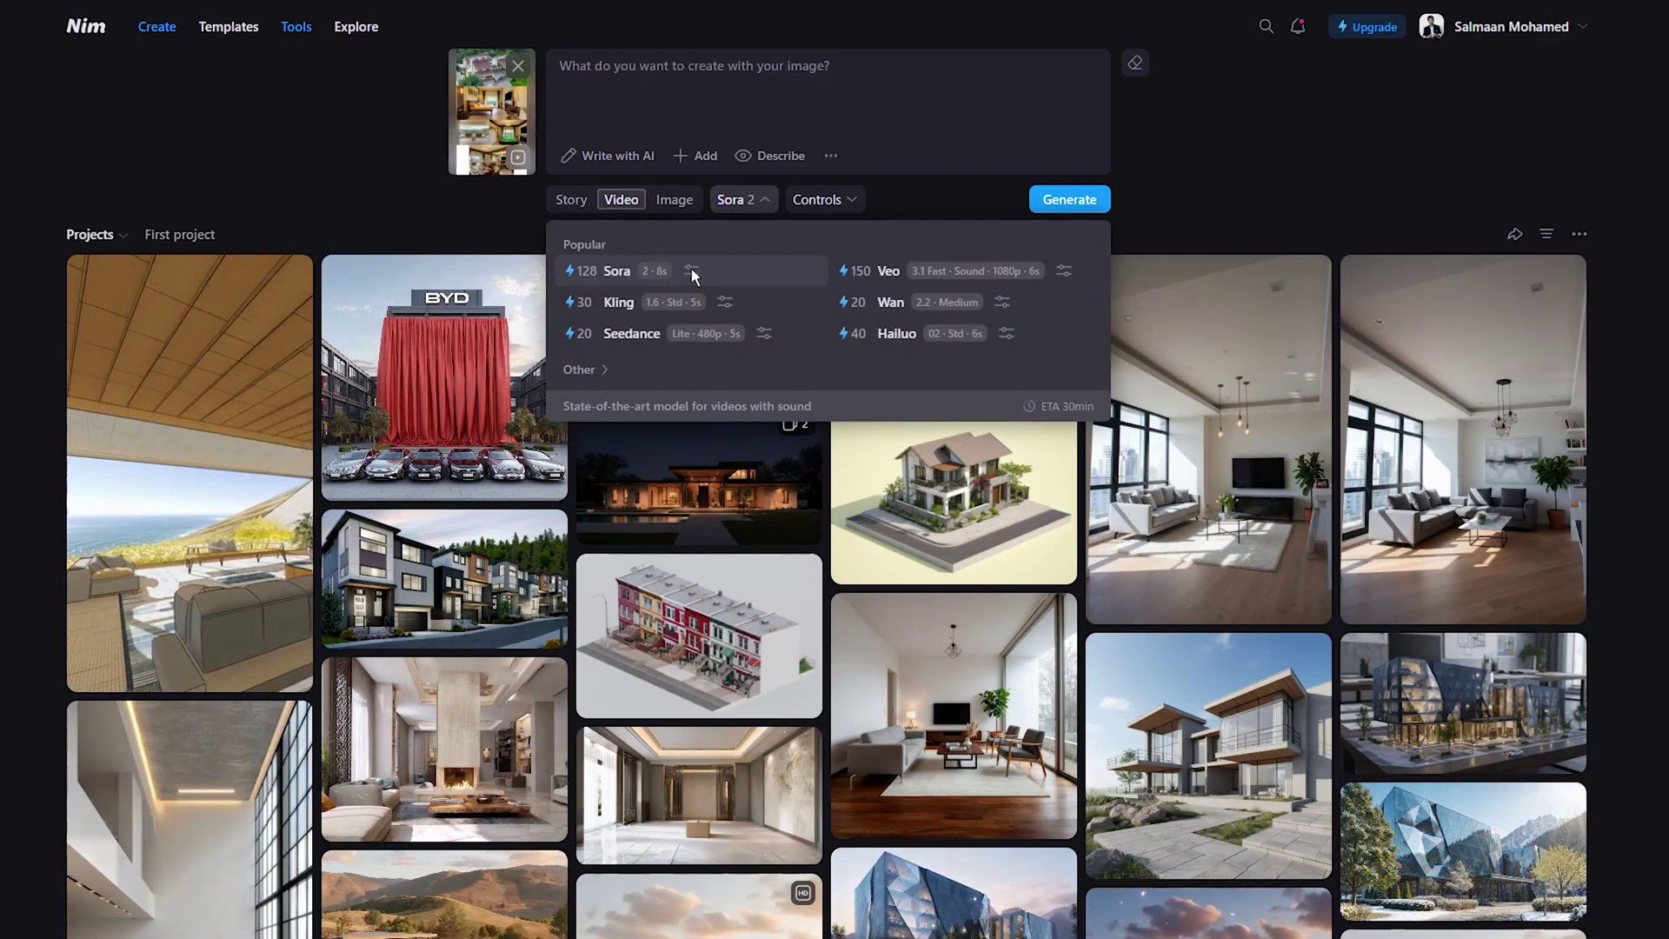
click(692, 277)
drag(826, 474, 974, 475)
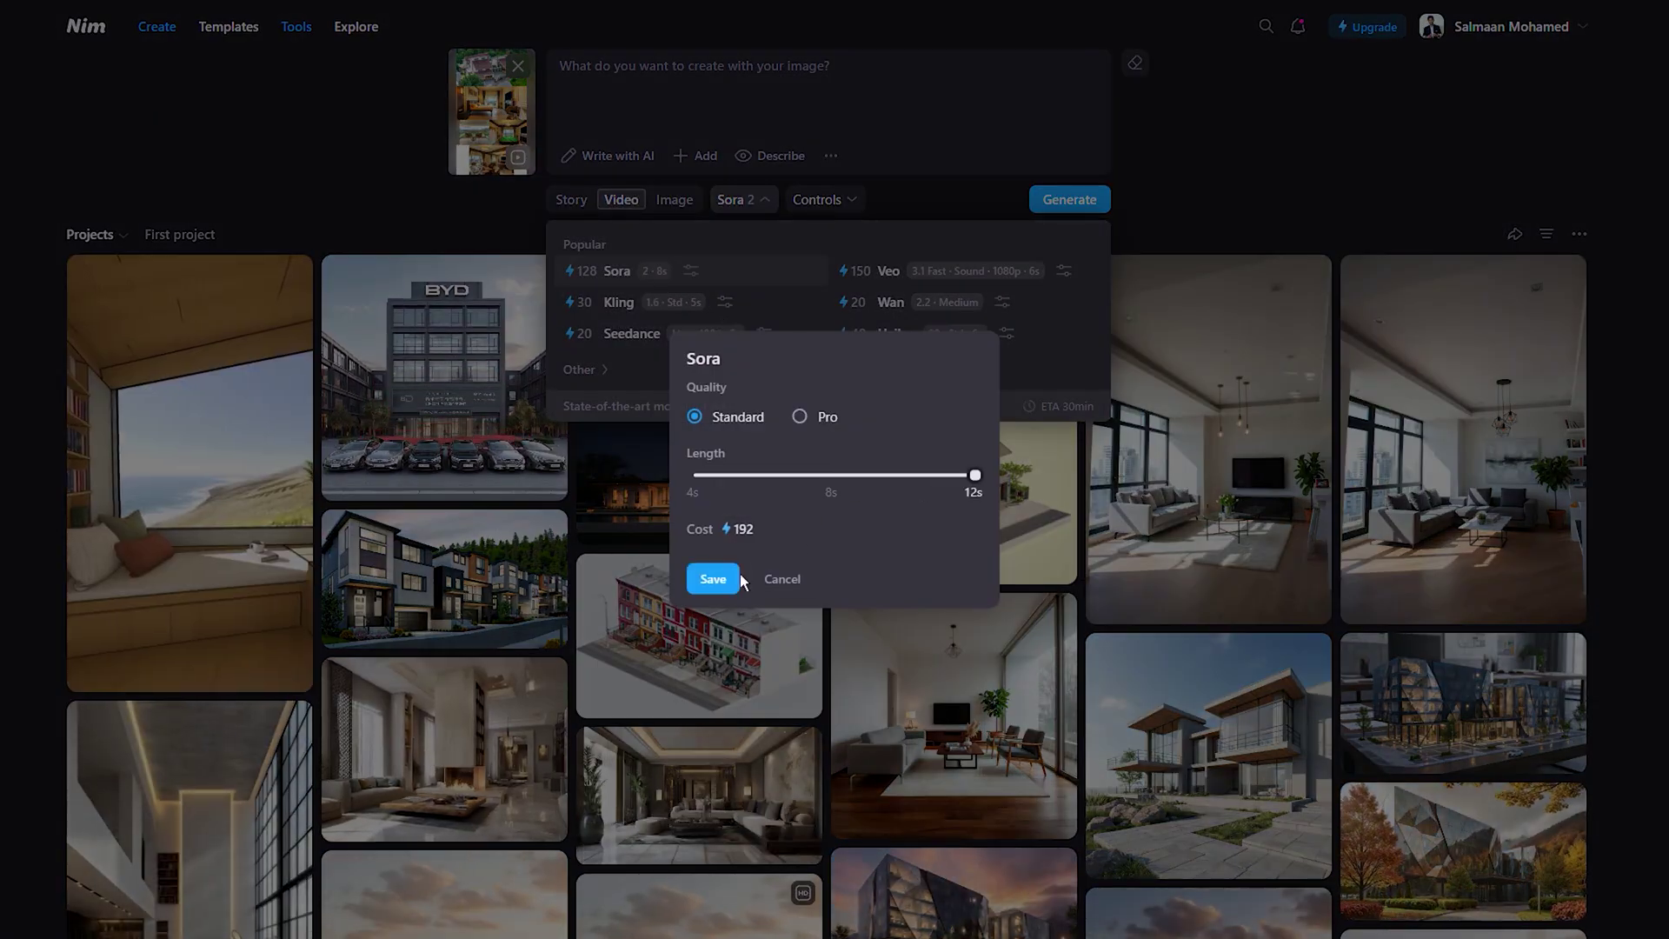
click(749, 579)
Step: Write a prompt asking for a JSON cinematic luxury real estate ad with quick cuts and fade-out text
text(Write a JSON prompt to make the collage image into one single cinematic advertisement. There should be no static frames. A south indian woman in the advertisment)
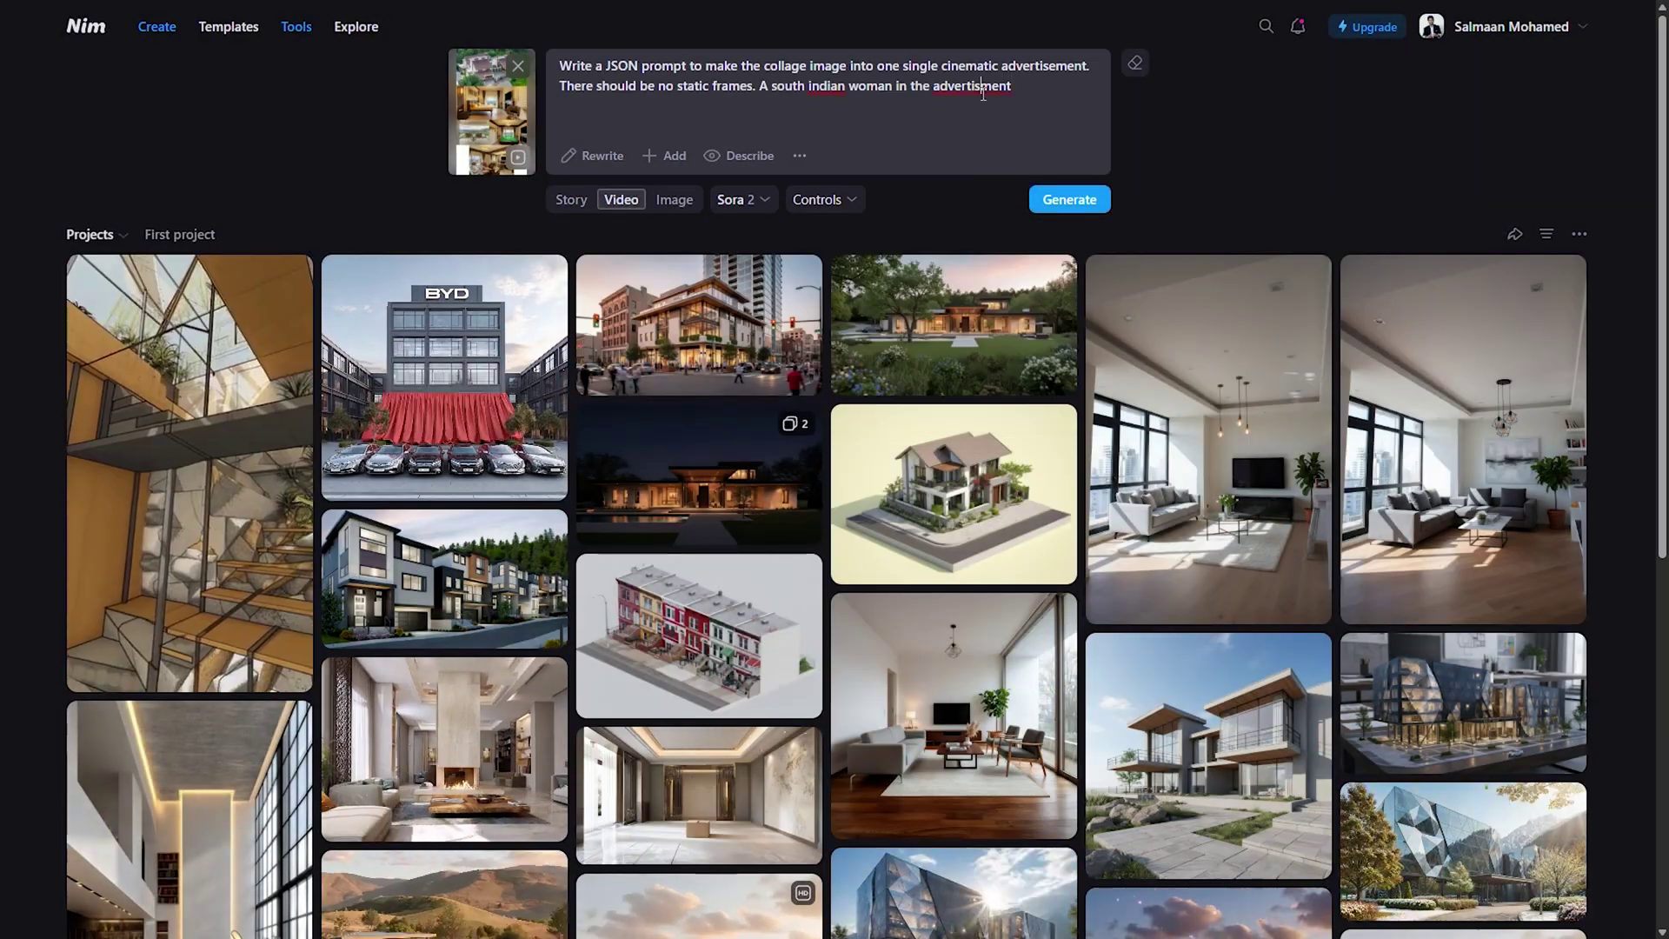
click(984, 86)
text(e)
key(End)
text(like a luxury real estate video. Quick cuts. Final fade out text 'We design your vision'. Cinematic motion. add parallax and depth to all elements)
Step: Rewrite the prompt as JSON, strip the intro and summary text, and queue the video
click(600, 157)
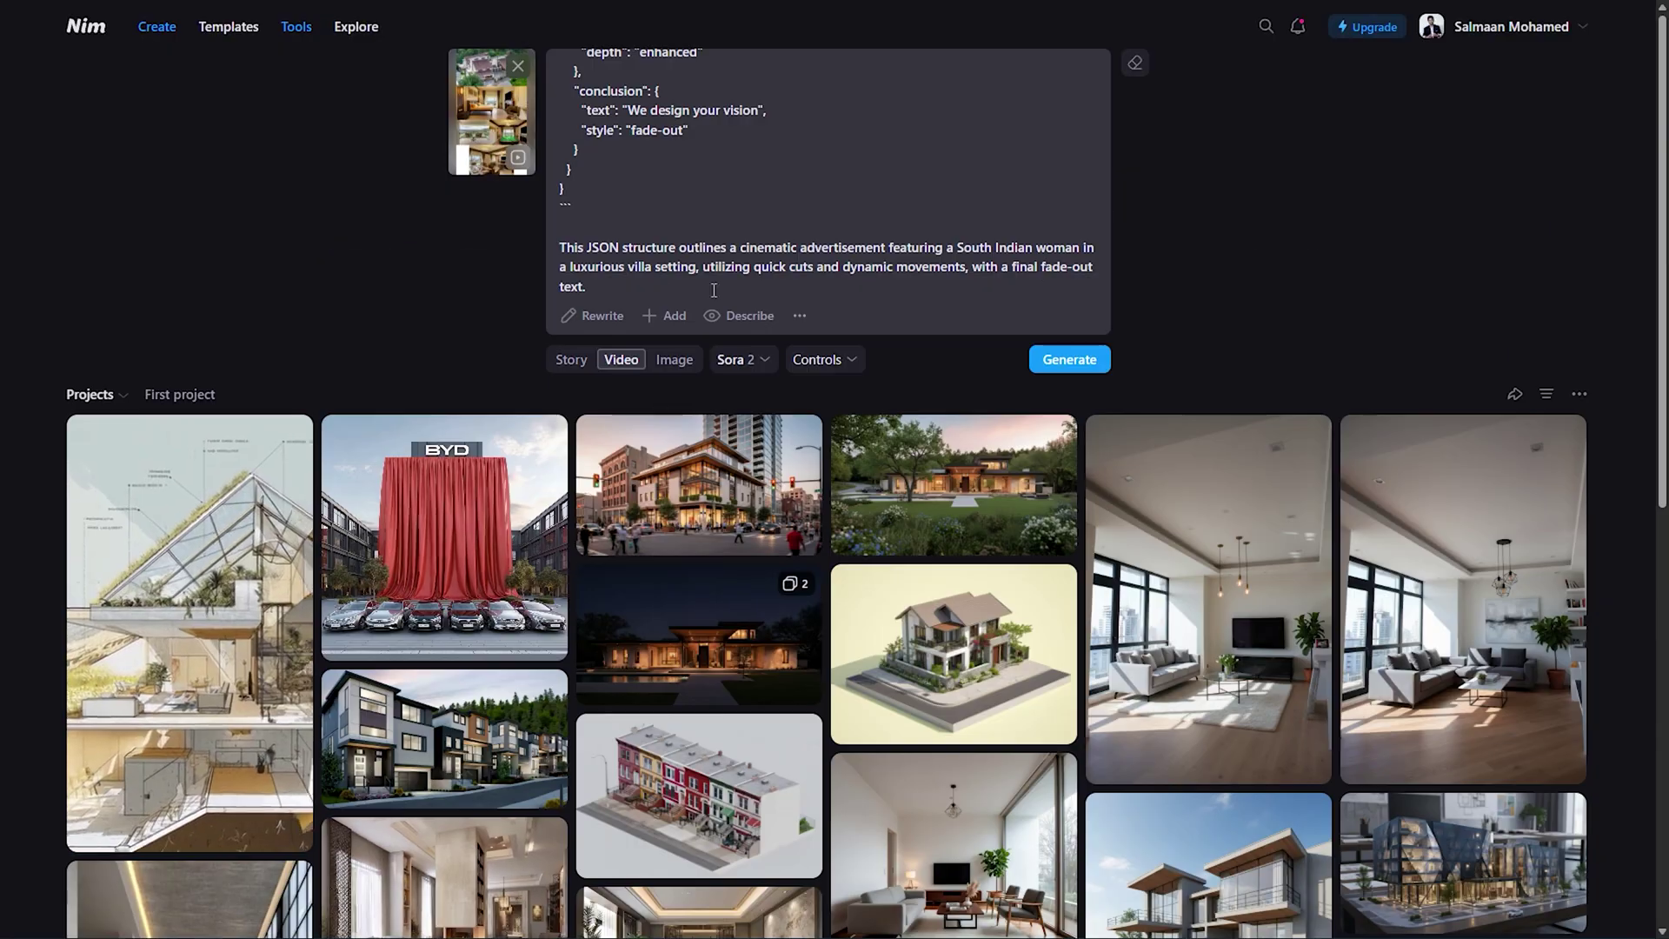
drag(588, 287, 548, 250)
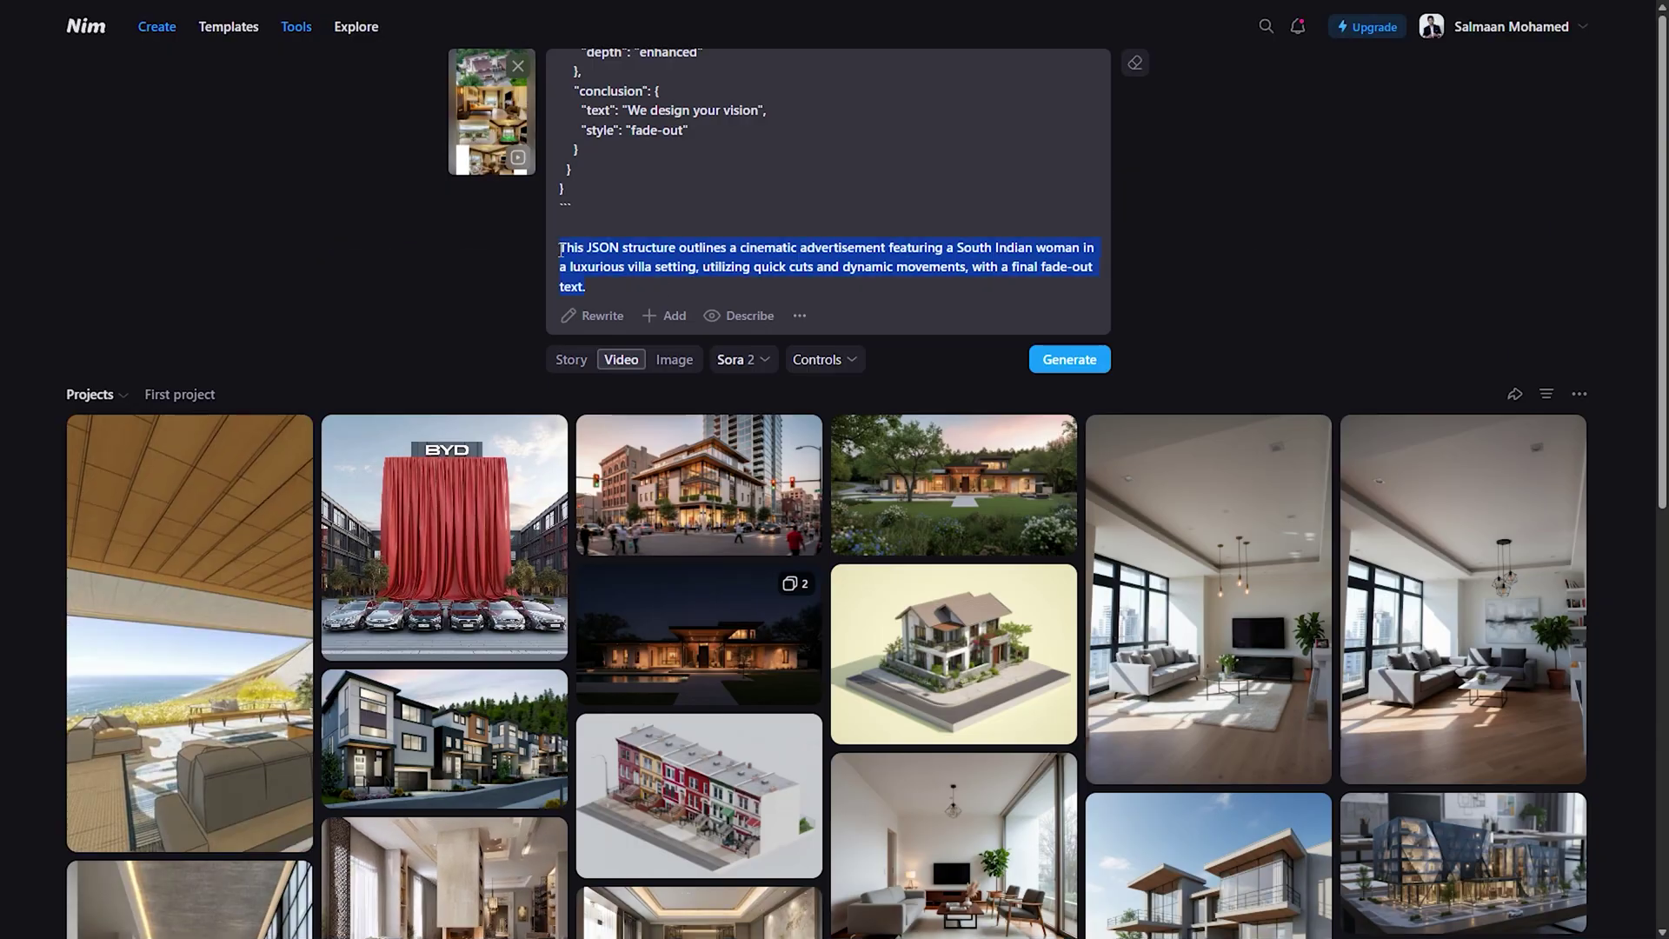
scroll(613, 280, up, 10)
drag(560, 68, 691, 87)
key(BackSpace)
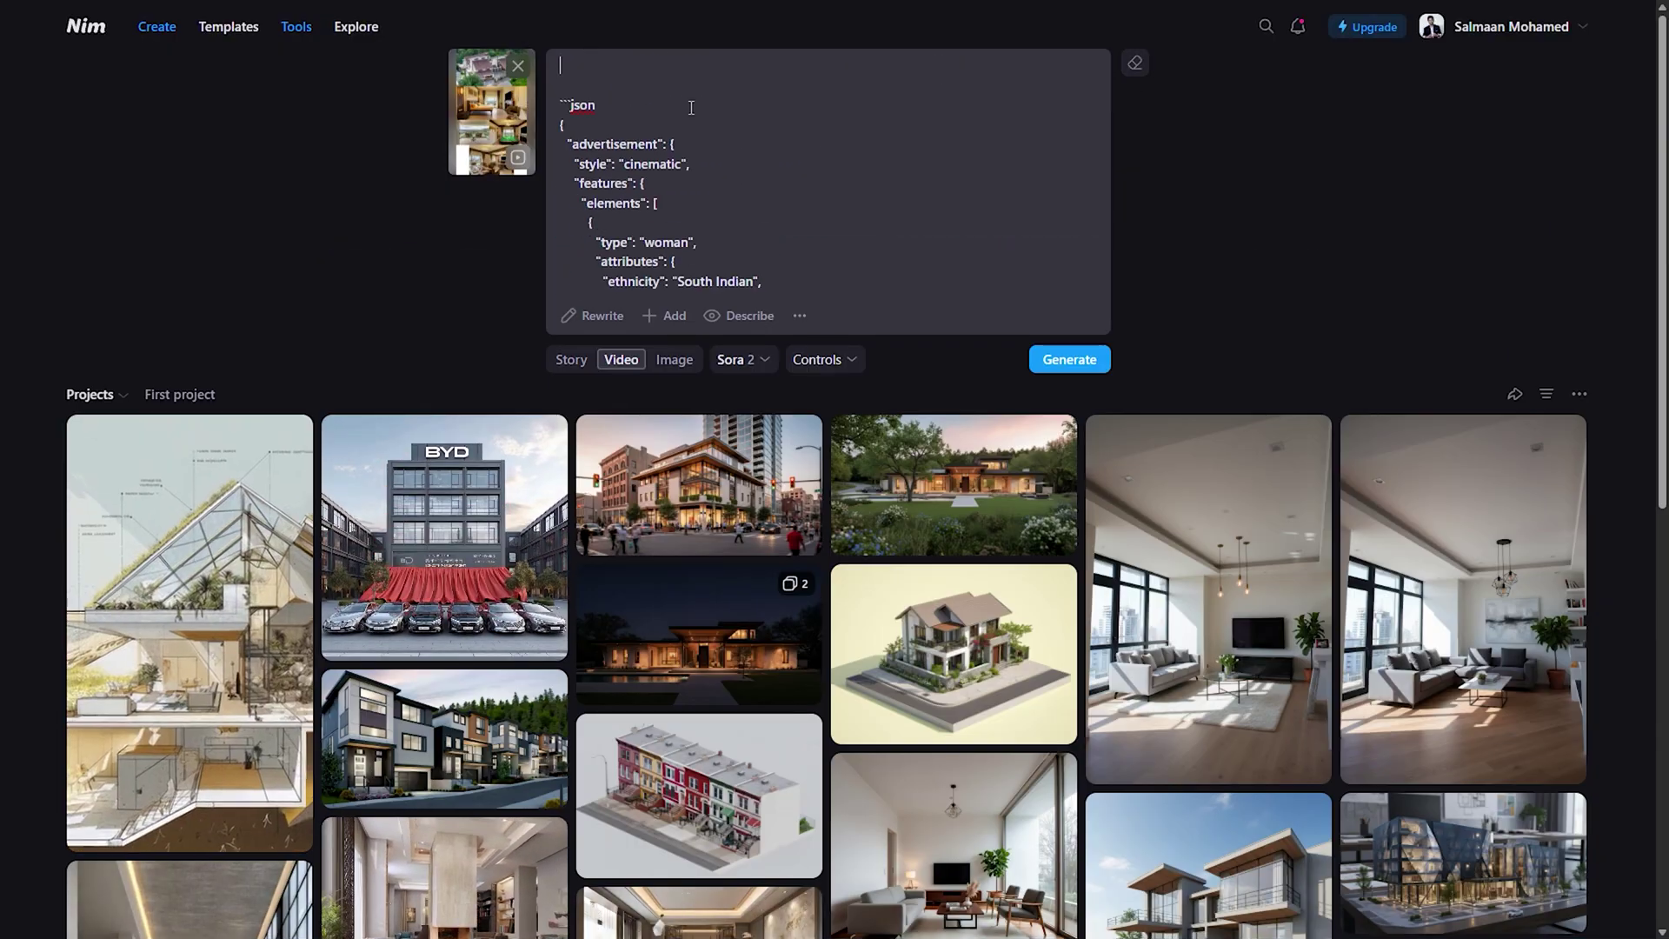
click(1083, 359)
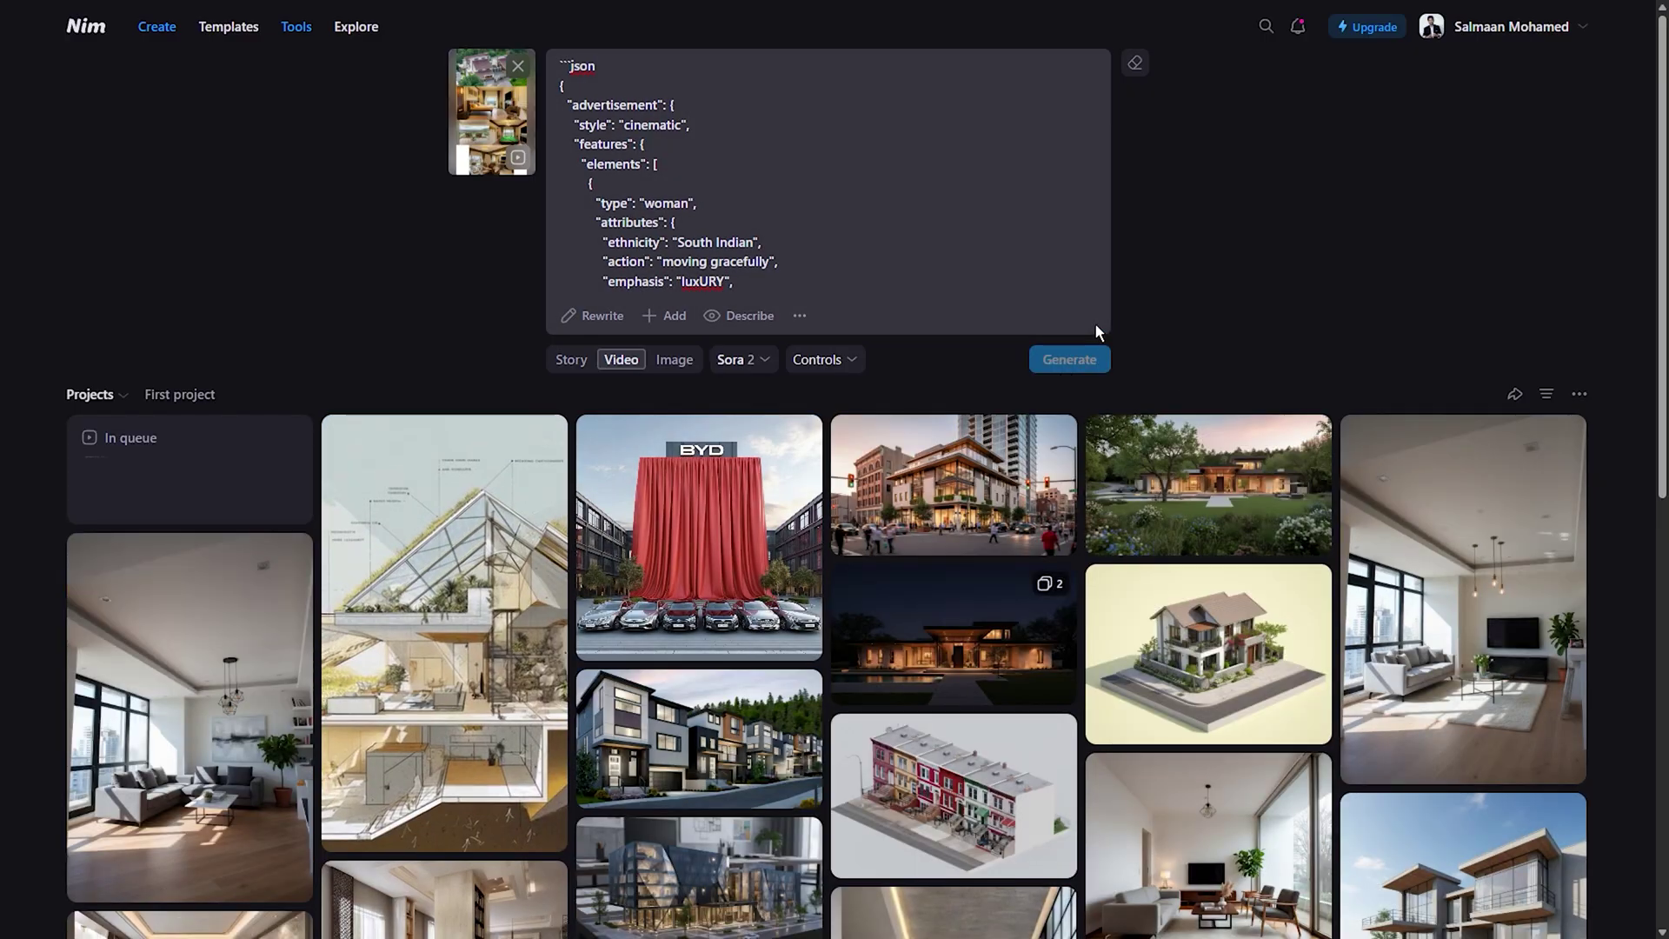